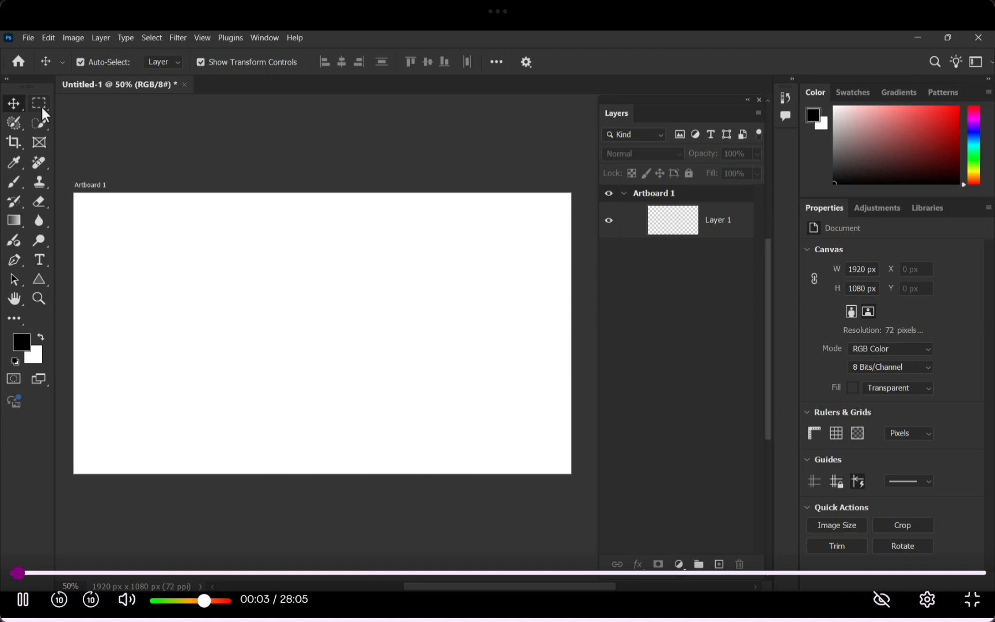
click(41, 104)
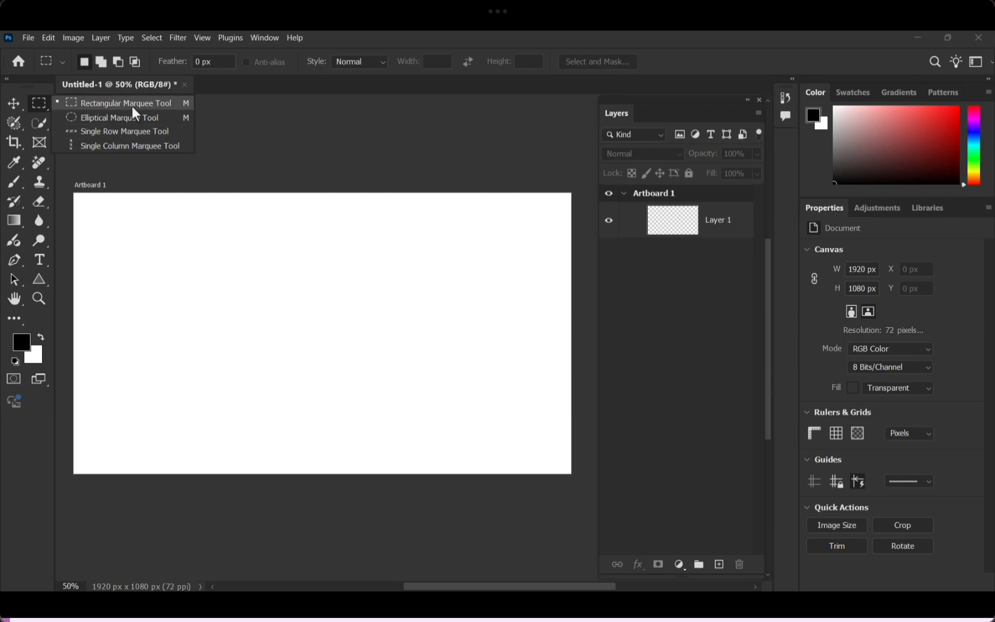
click(41, 102)
click(41, 124)
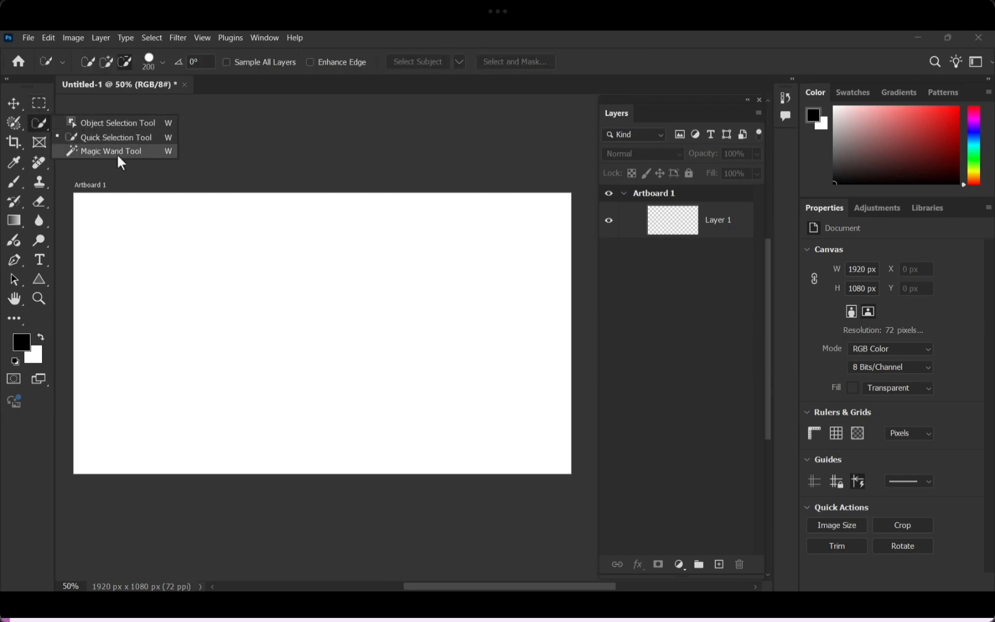
click(17, 128)
key(x)
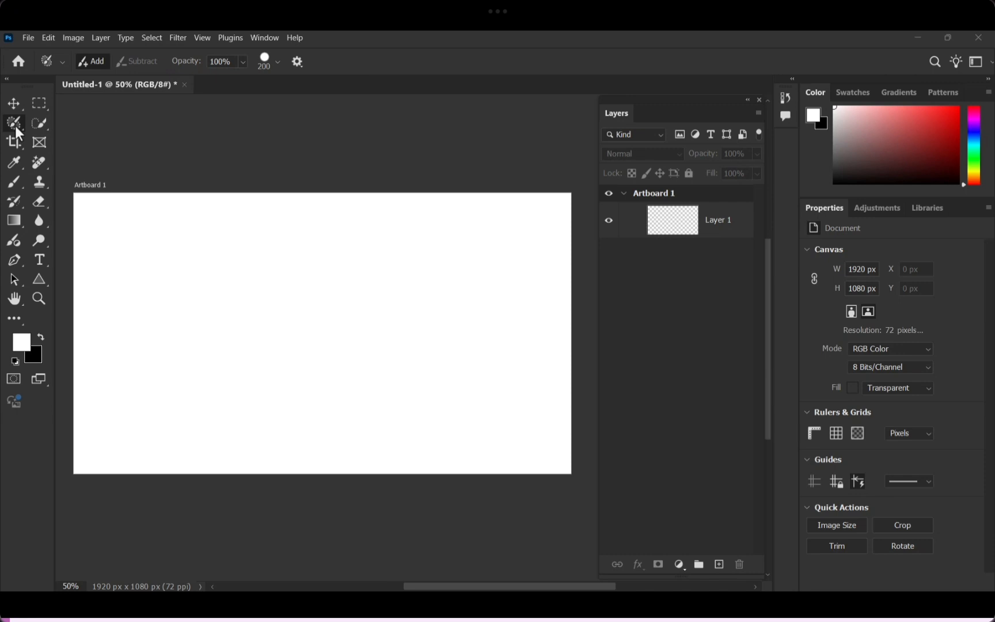
right_click(15, 127)
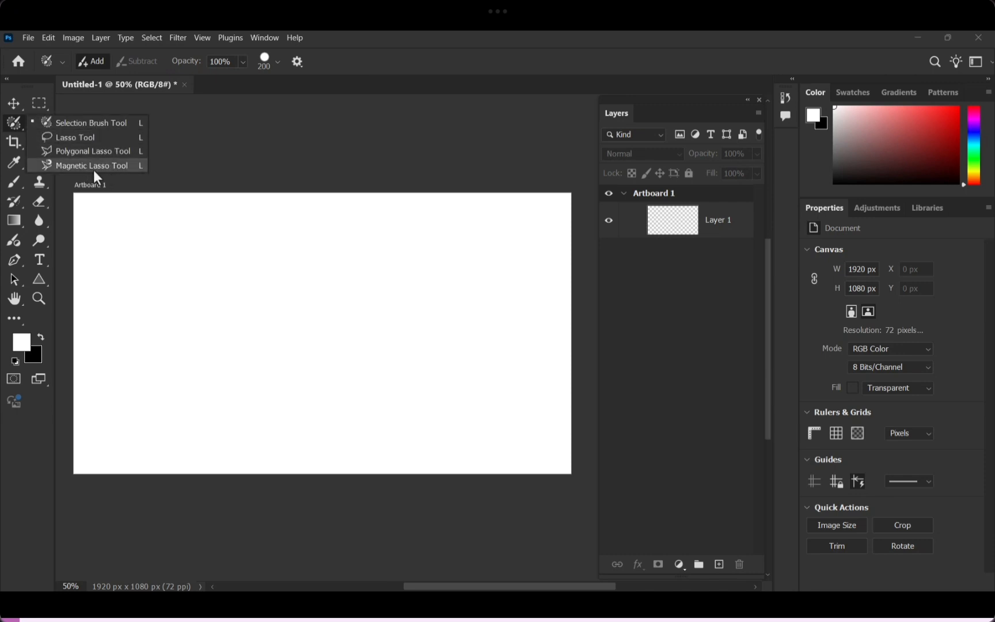
click(95, 122)
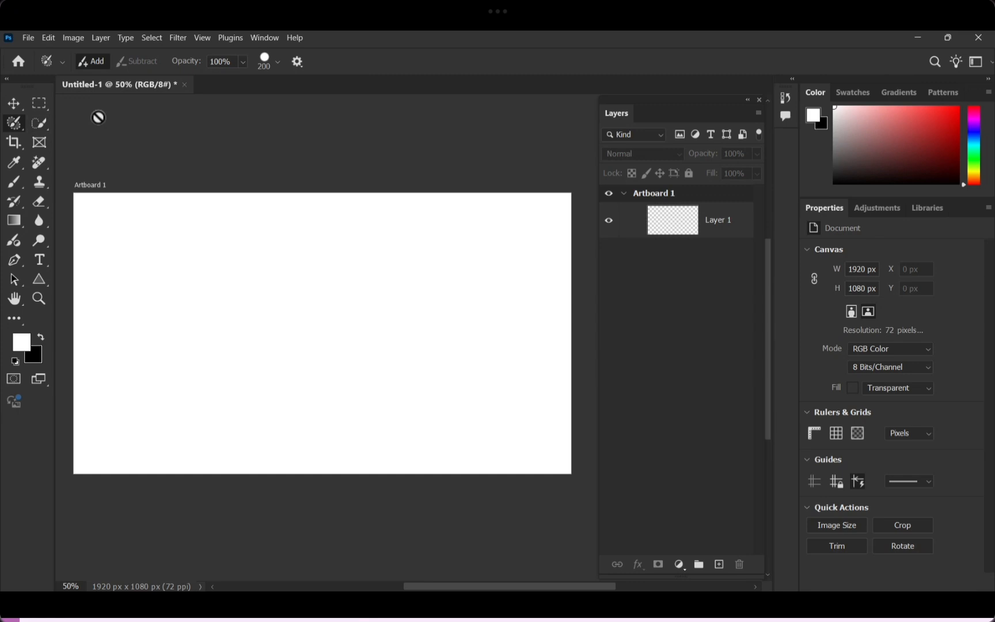
Draw a rectangular marquee selection about 1691 by 917 px over most of the artboard and add a new layer above Layer 1.
click(38, 104)
right_click(37, 104)
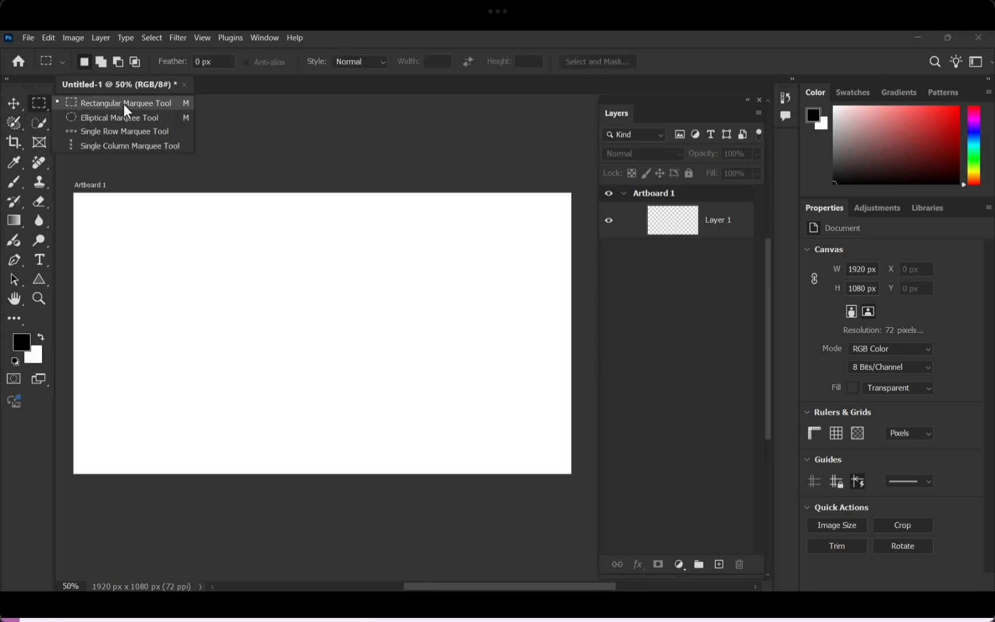
click(176, 107)
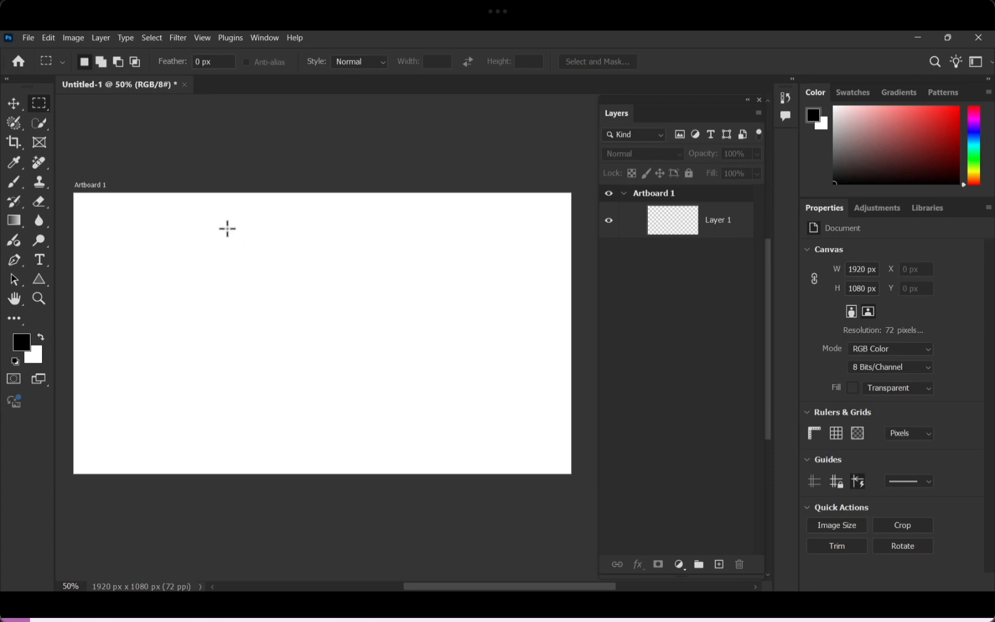
drag(227, 228, 316, 445)
drag(107, 215, 541, 453)
click(688, 230)
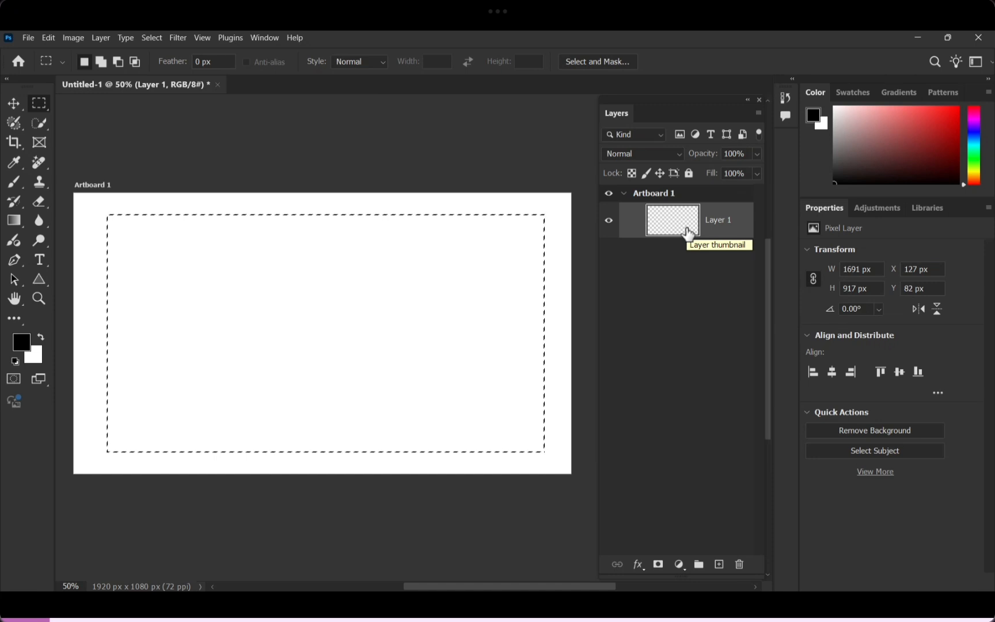
click(720, 565)
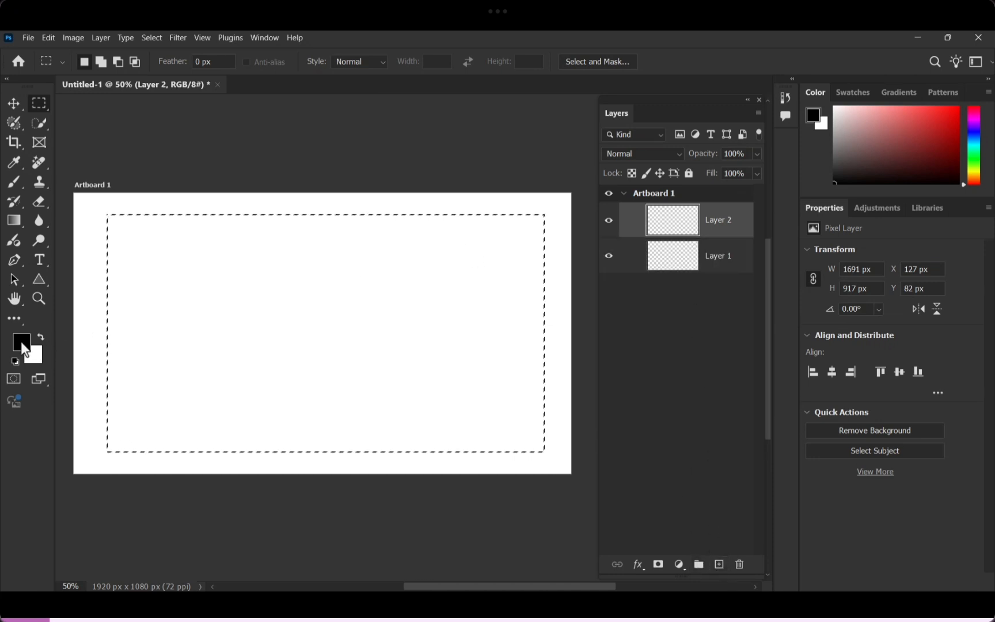
Set the foreground colour to light blue #3dc1f8.
click(21, 342)
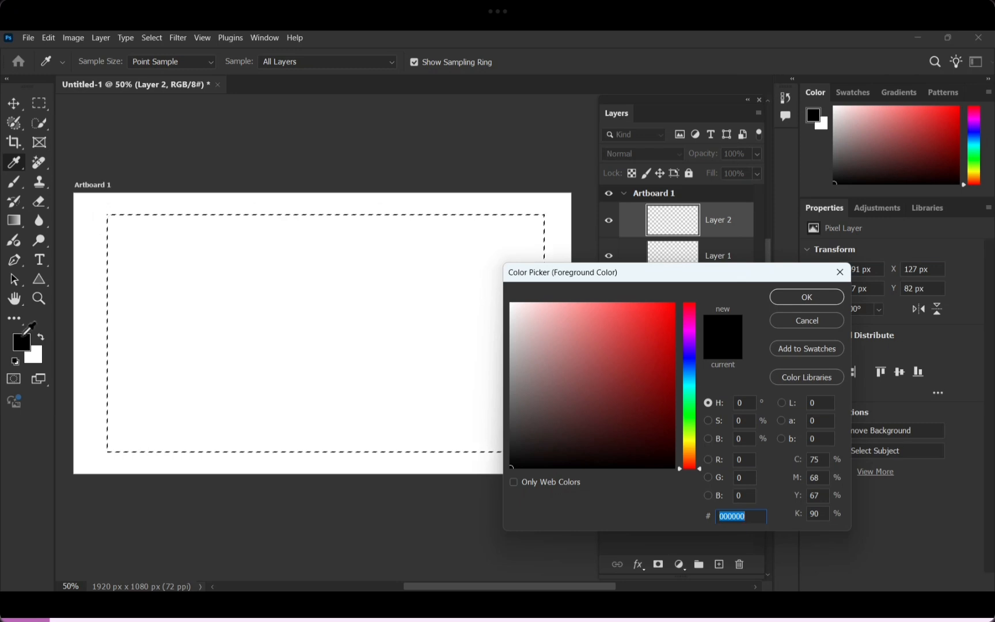
click(573, 310)
click(694, 374)
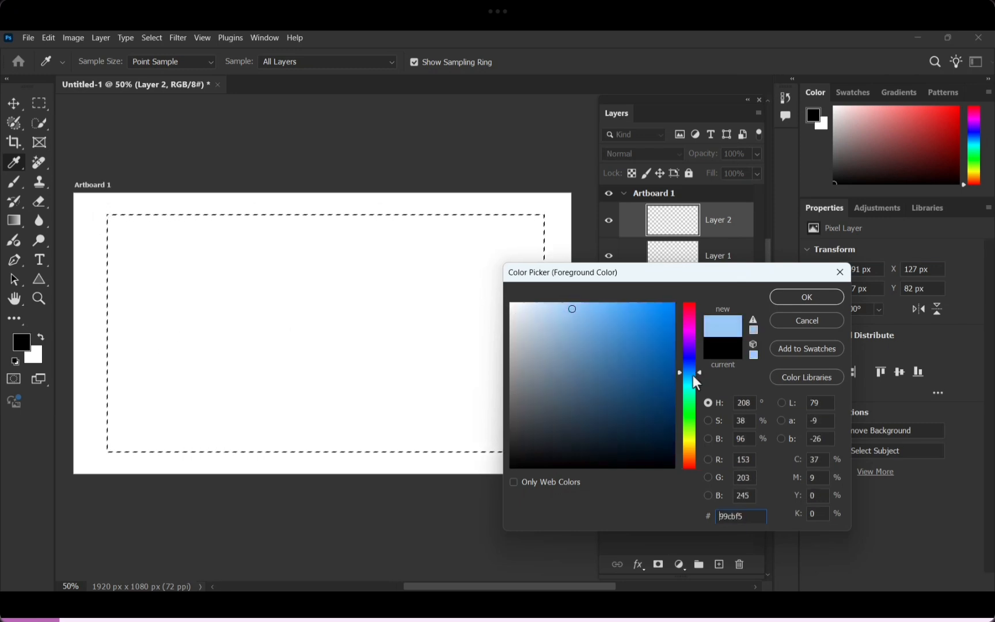
click(694, 377)
click(635, 308)
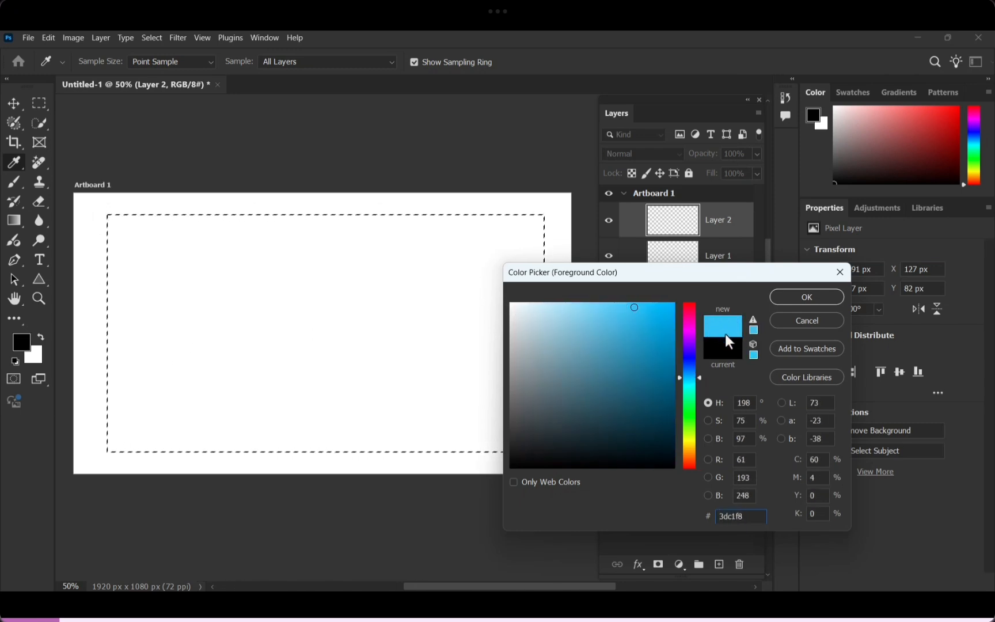
click(789, 296)
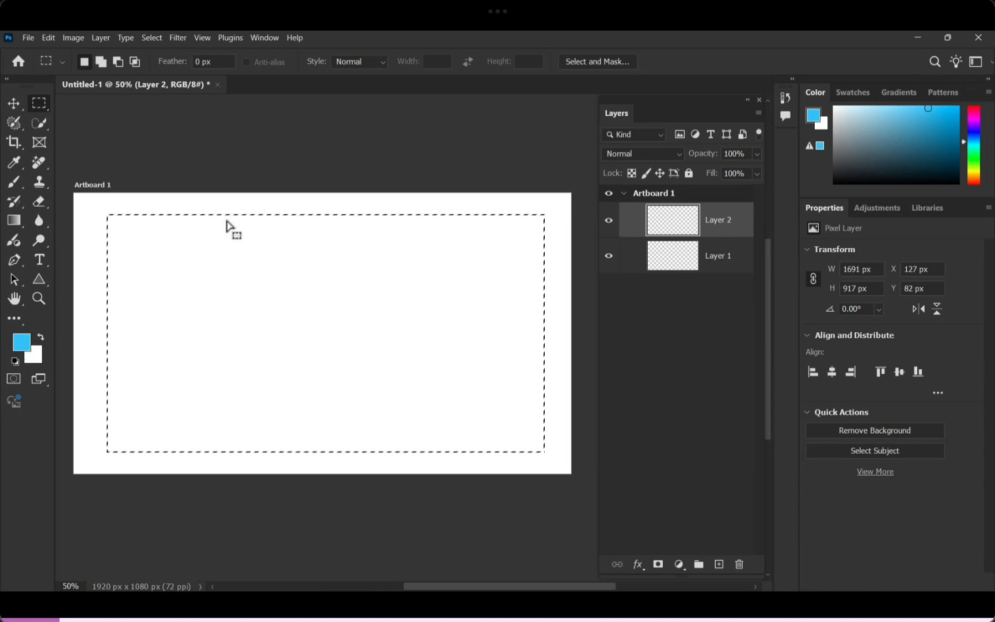
Fill the rectangular selection with the foreground colour in Normal mode at 100% opacity, and deselect it.
click(46, 40)
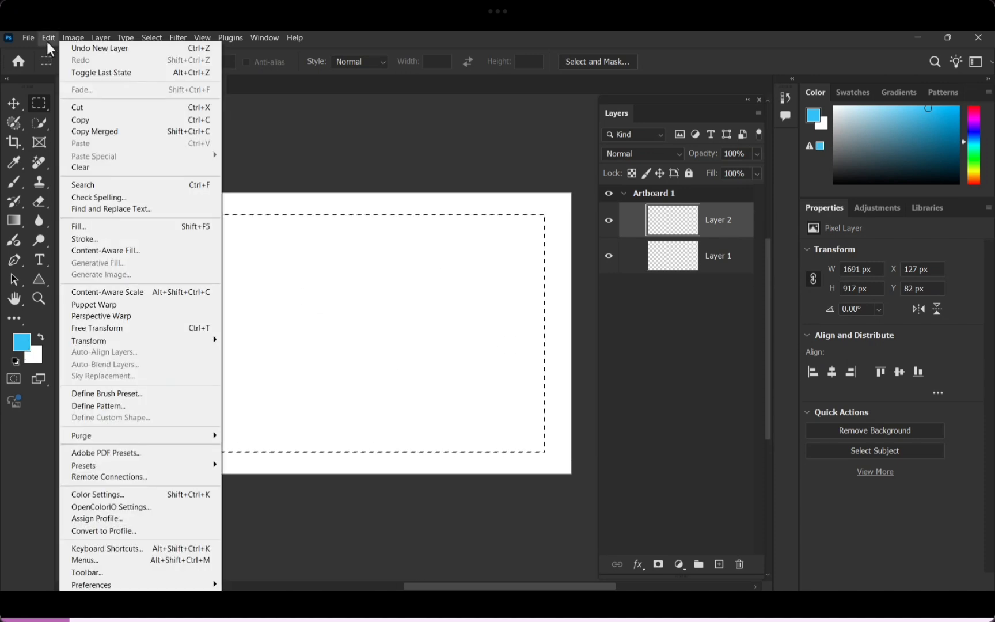
click(144, 225)
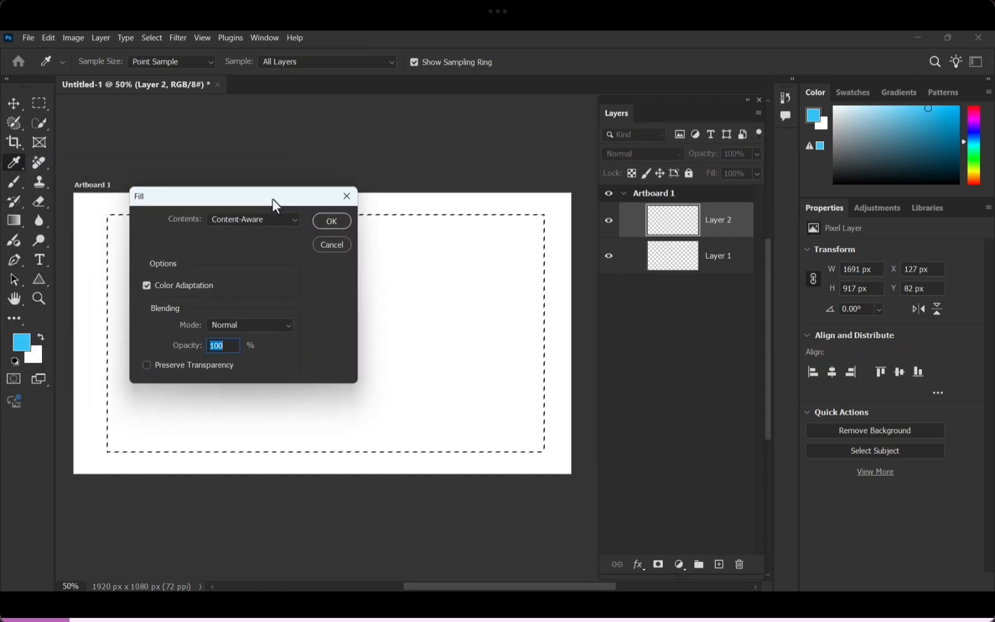
click(285, 225)
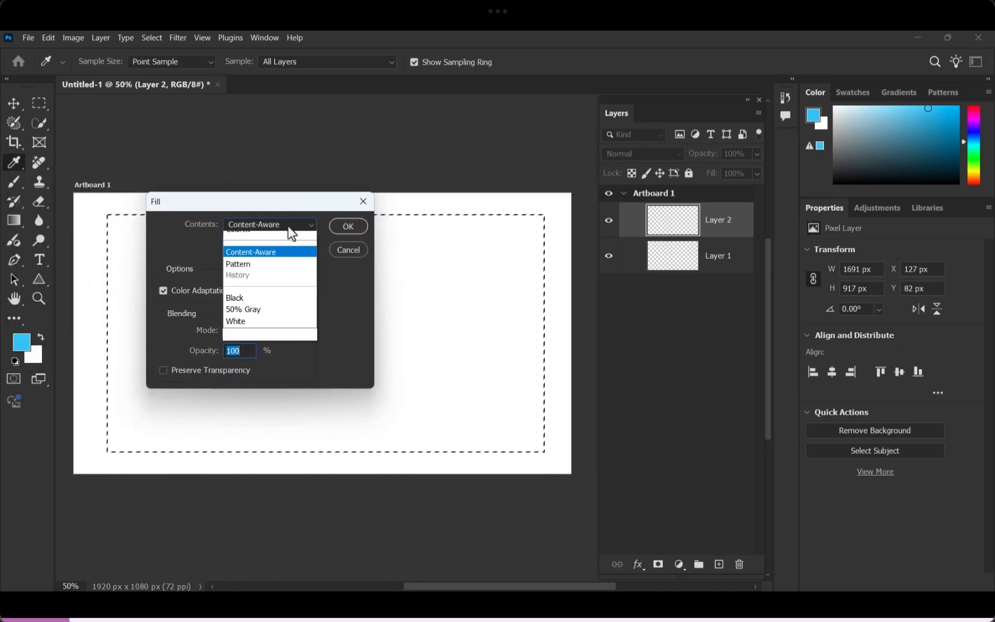
click(286, 238)
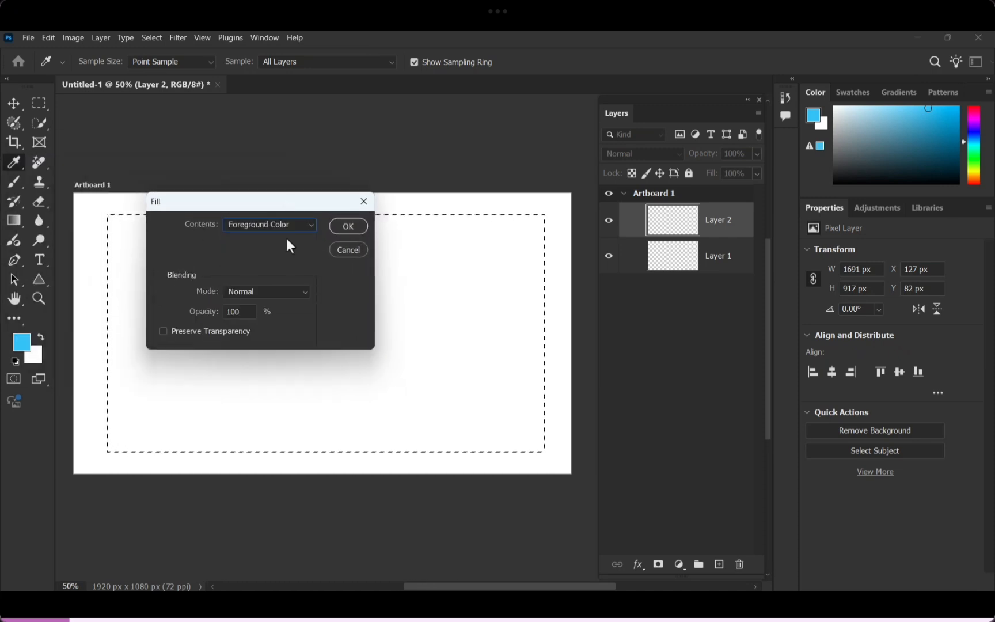
click(348, 227)
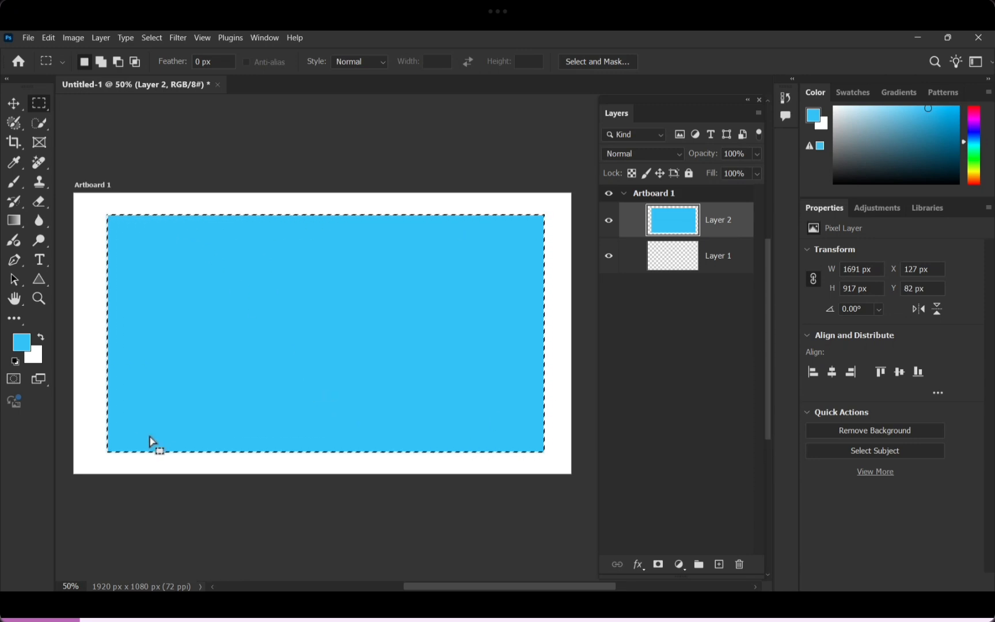
click(151, 39)
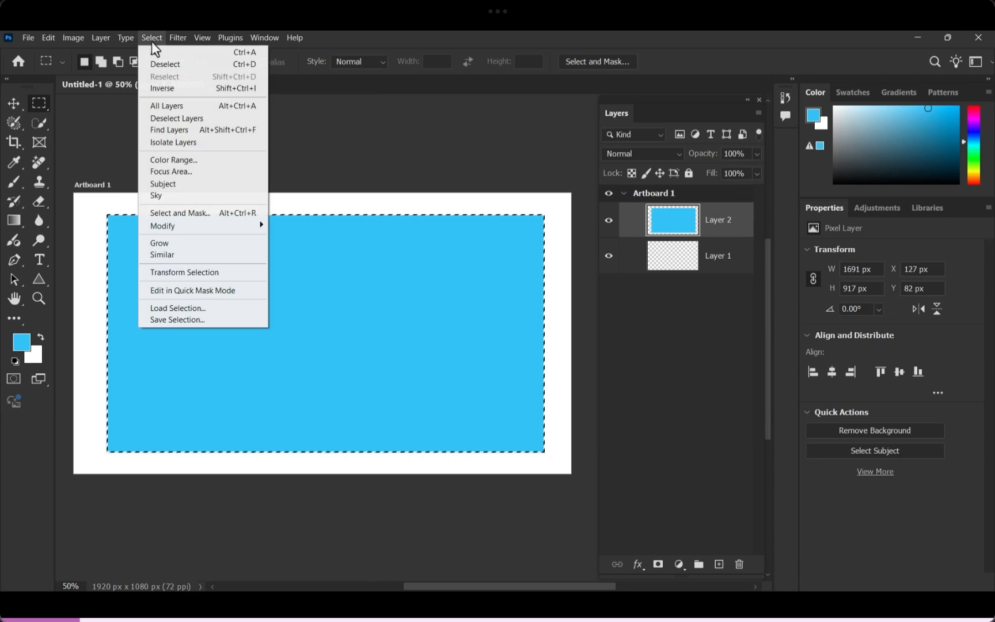
click(199, 68)
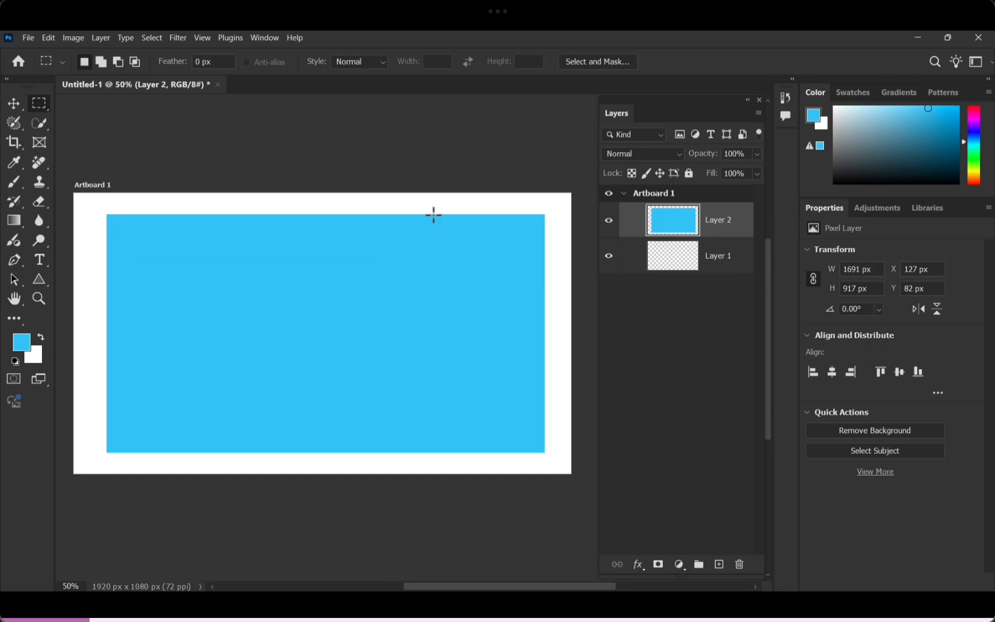
Hide the blue Layer 2 and add a new empty layer above it.
click(609, 226)
click(719, 565)
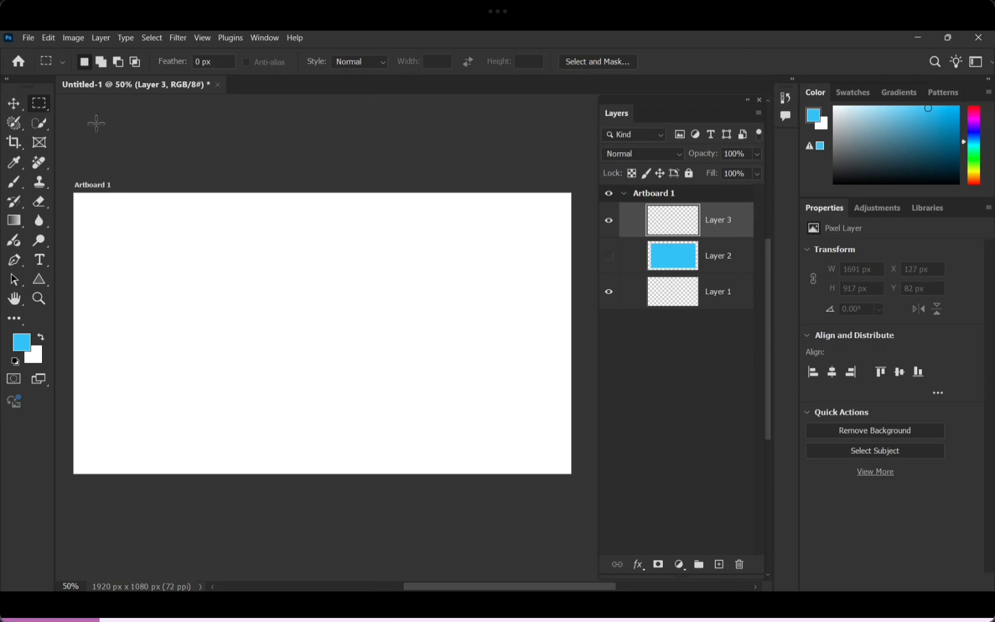
Draw a marquee selection about 817 by 819 px, adding an overlapping rectangle on its left side and a separate one at the artboard's right.
right_click(45, 105)
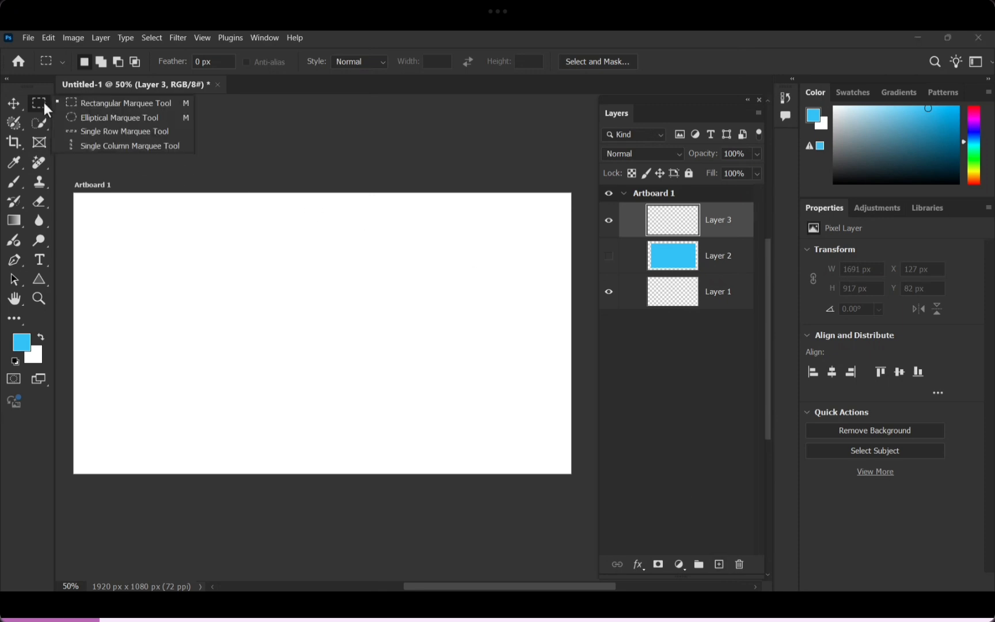
click(133, 104)
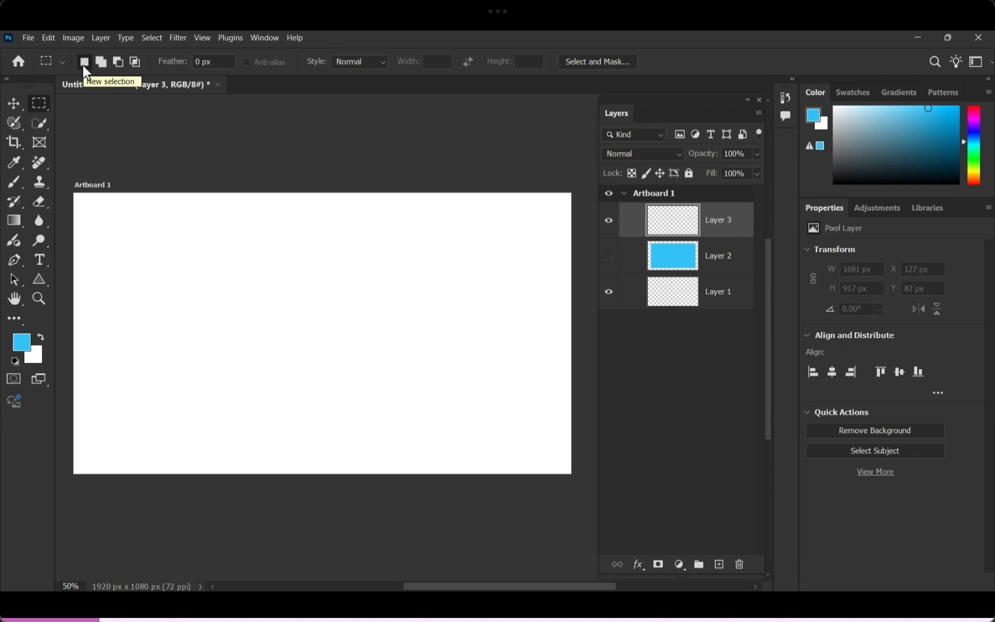
drag(111, 218, 192, 445)
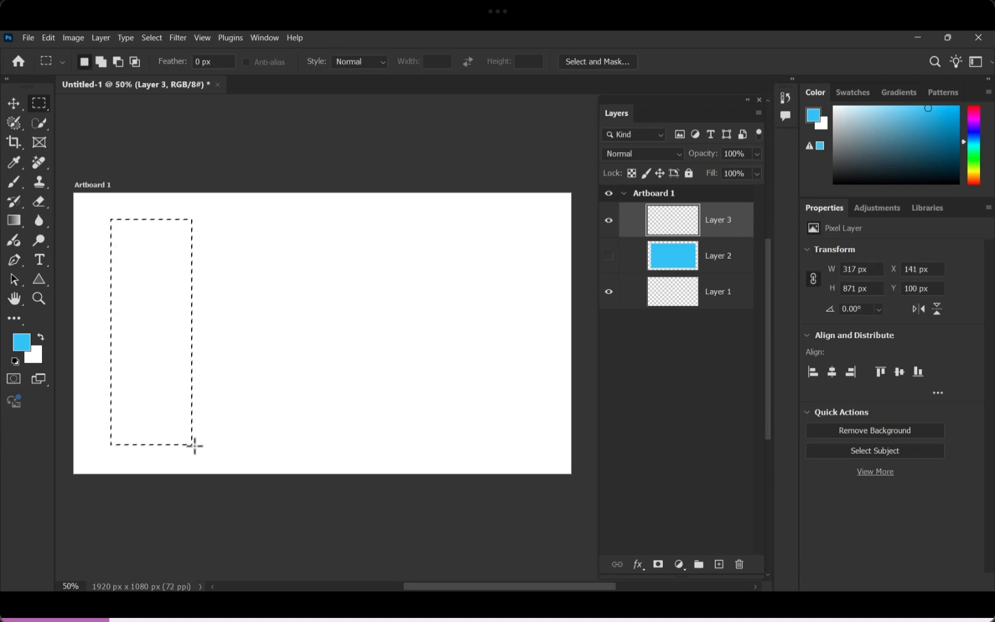
drag(214, 216, 425, 427)
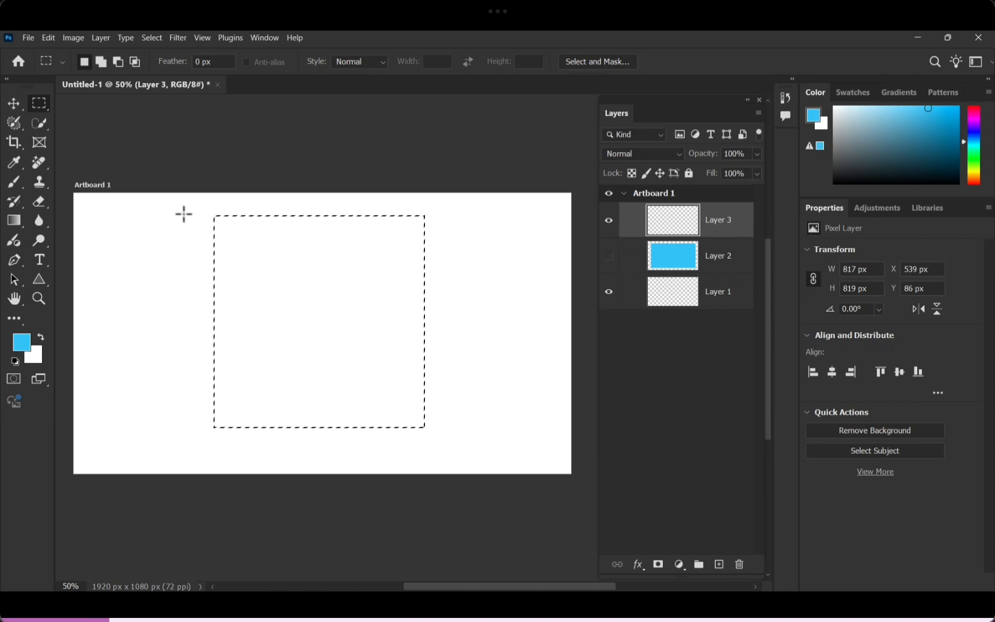
click(102, 62)
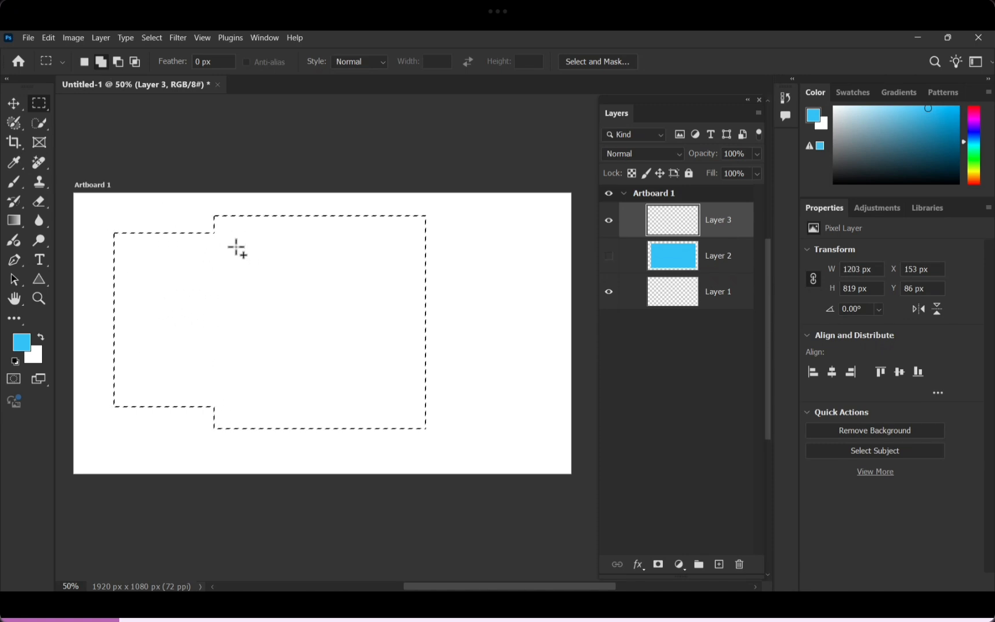
drag(455, 216, 525, 341)
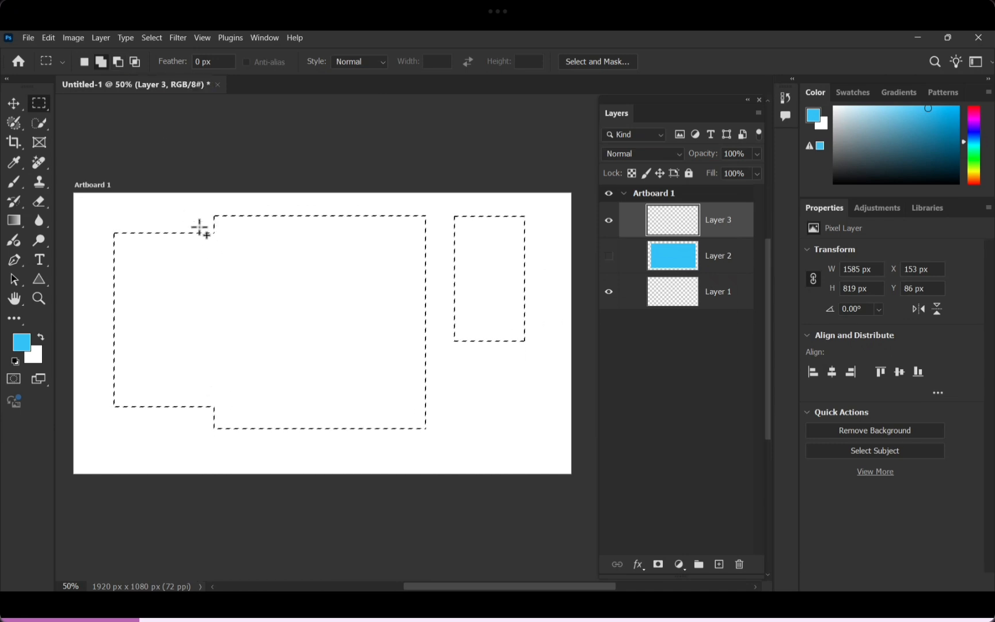
Subtract the left part of the main selected area and the whole separate right-hand rectangle from the selection.
click(118, 62)
drag(107, 203, 265, 451)
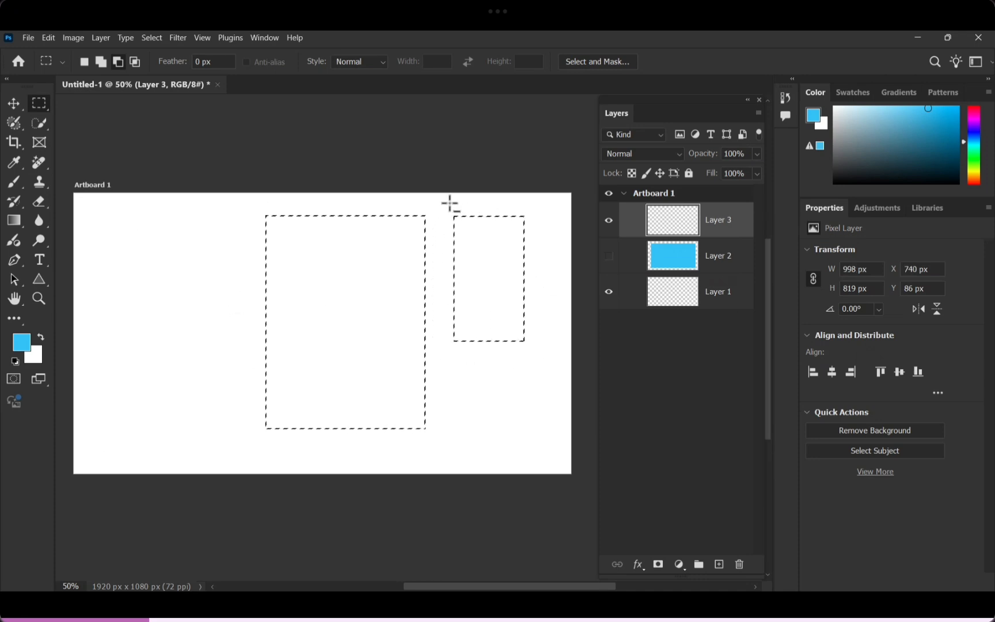
drag(449, 203, 540, 362)
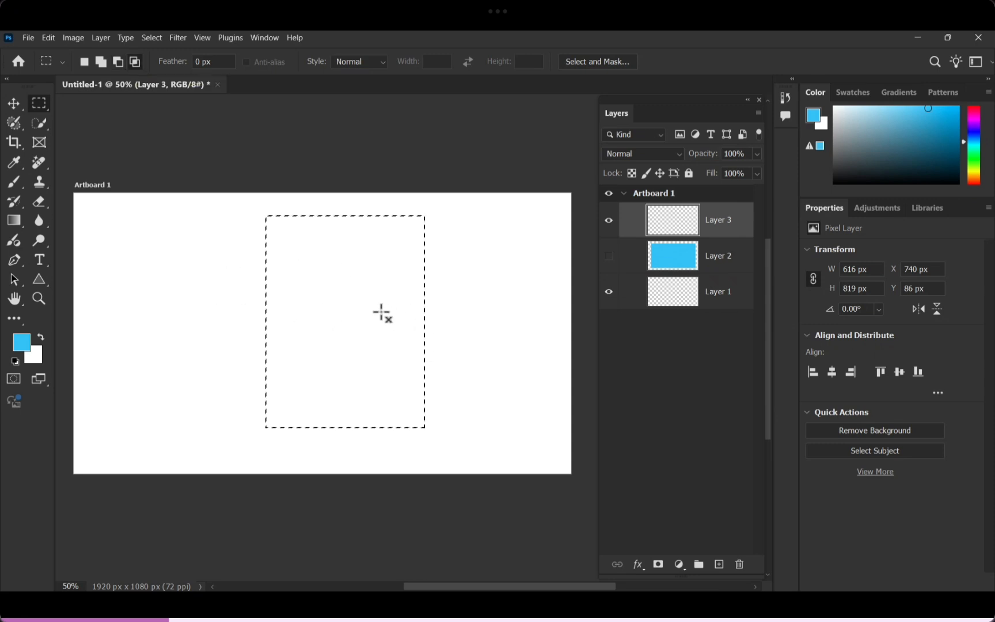
Intersect the selection with two overlapping rectangles, narrowing it to about 329 by 373 px, and deselect.
drag(223, 261, 489, 394)
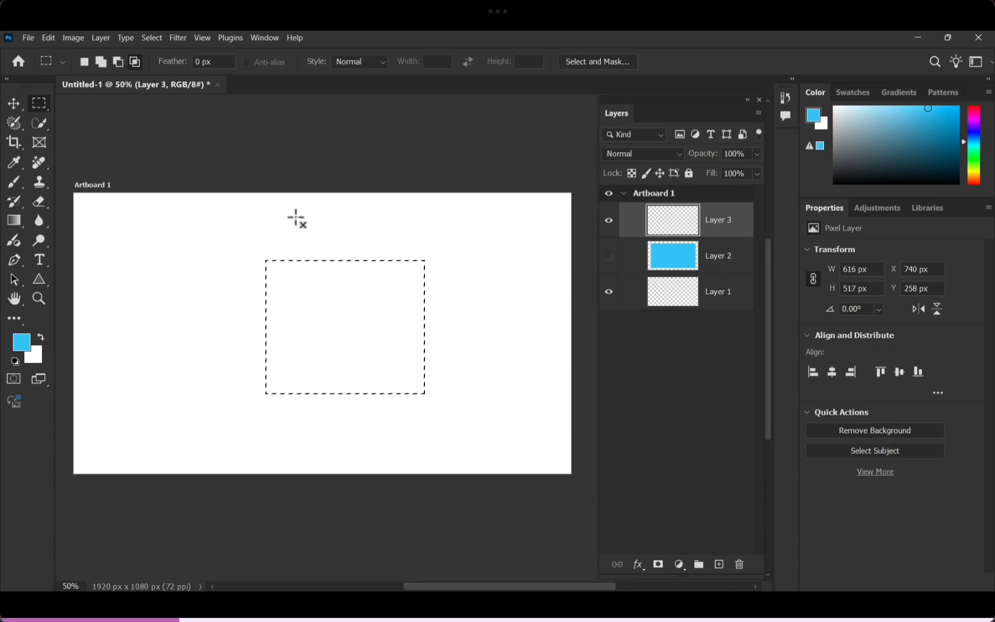
drag(301, 229, 386, 356)
key(ctrl)
key(ctrl+d)
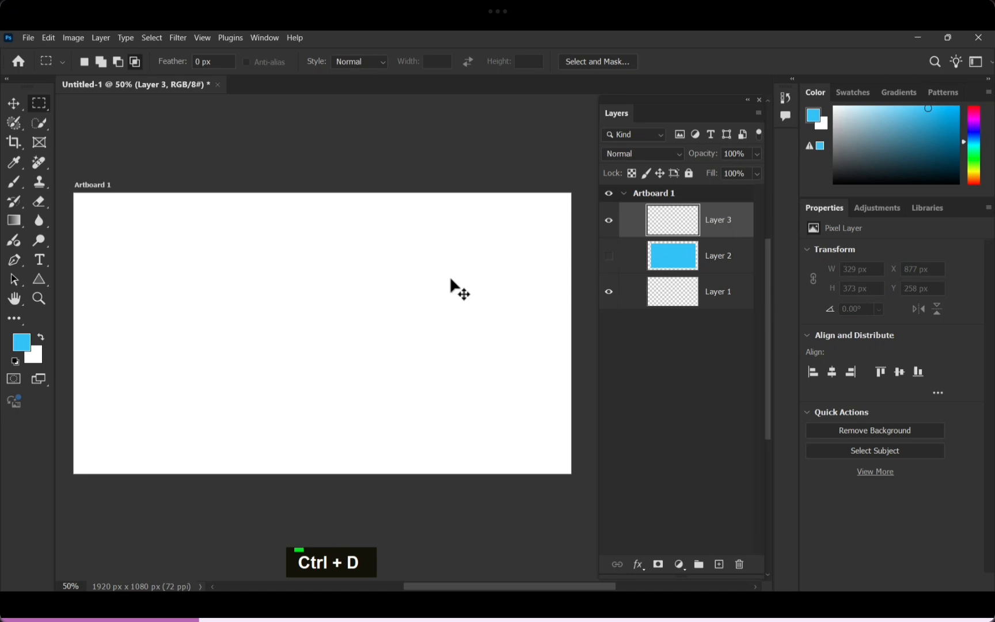
Hide the empty Layer 3 and show the blue Layer 2 again.
click(608, 220)
click(609, 256)
alt+scroll(218, 220, up, 2)
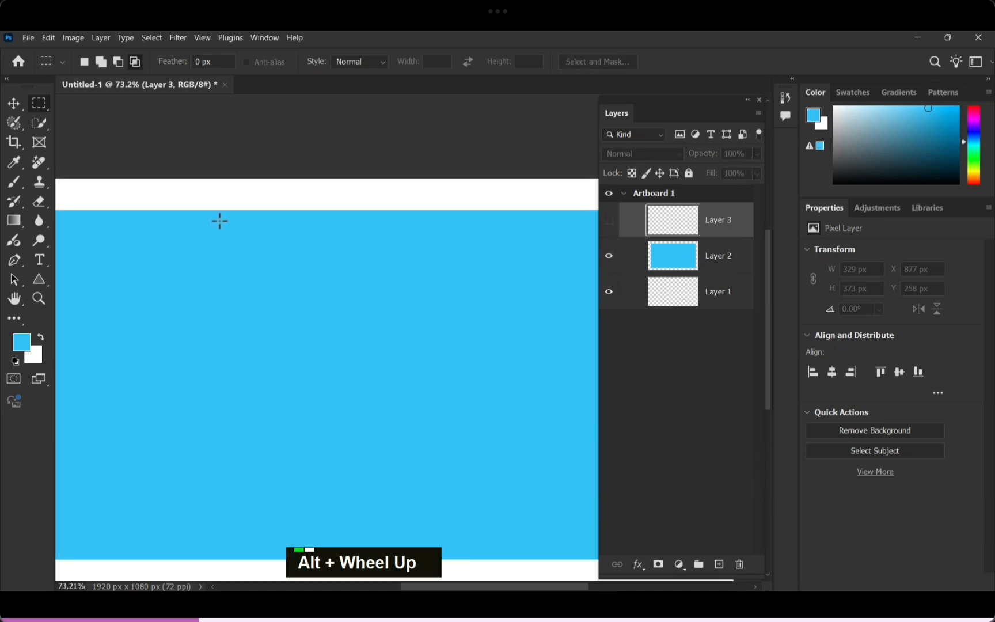
alt+scroll(231, 229, down, 2)
alt+scroll(232, 230, up, 2)
alt+scroll(231, 231, down, 3)
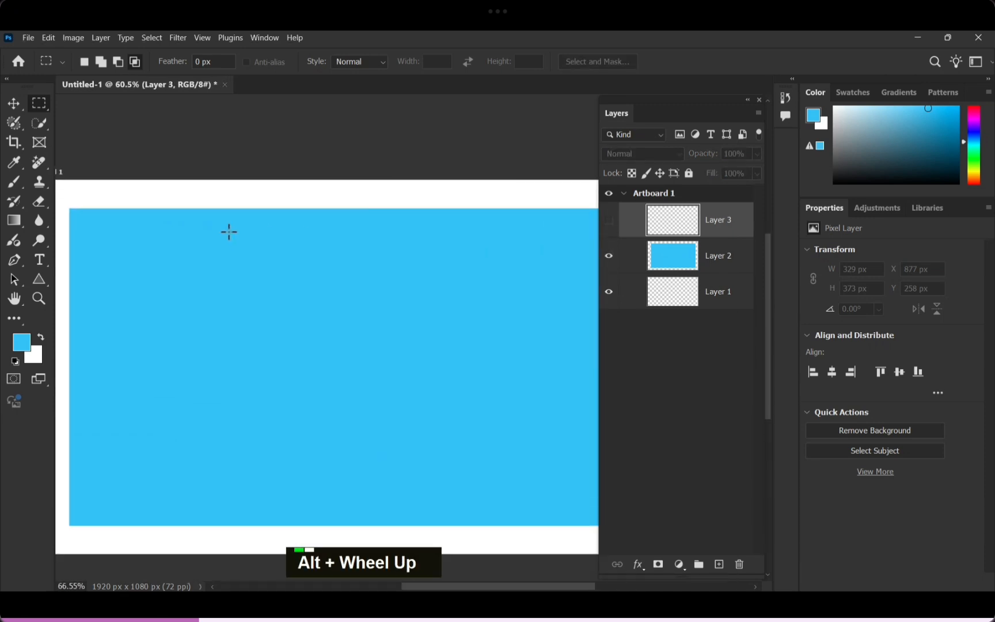
alt+scroll(229, 232, down, 2)
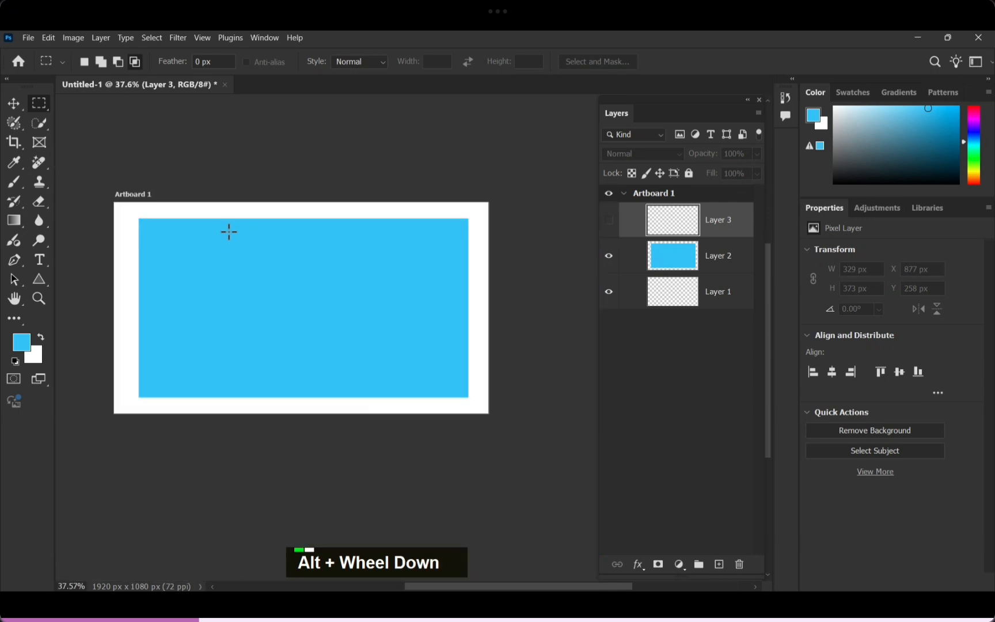
alt+scroll(229, 230, up, 4)
alt+scroll(229, 215, up, 3)
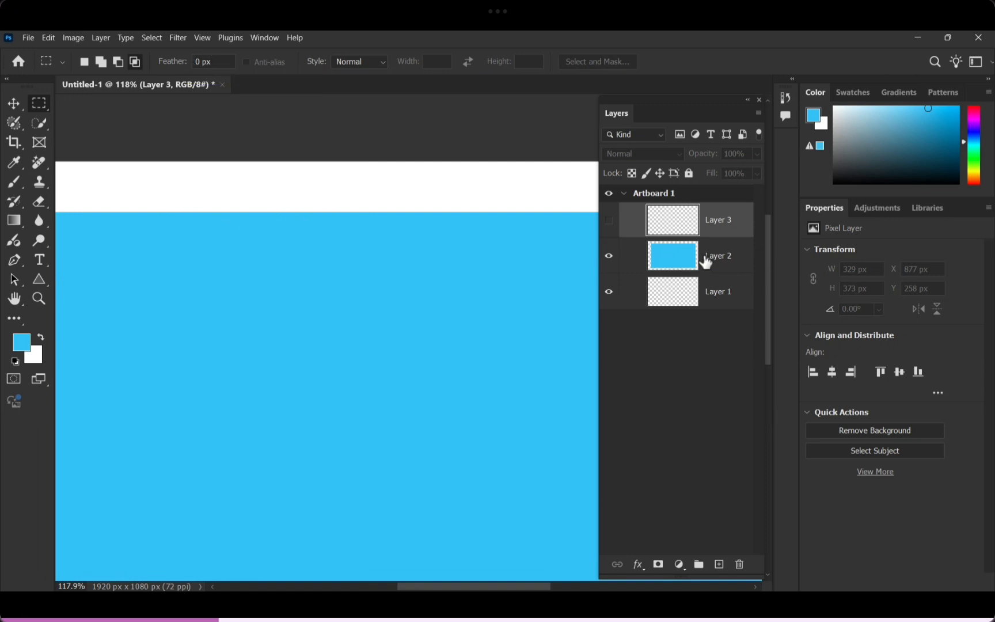
Hide the blue Layer 2, add a new layer above Layer 3, and set the marquee feather to 20 px.
click(608, 256)
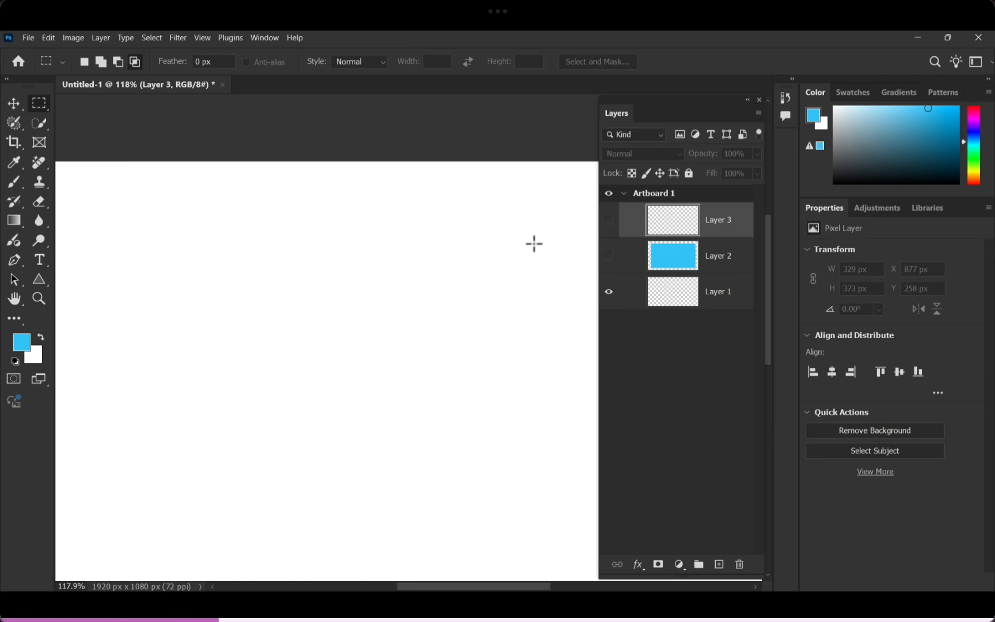
click(719, 564)
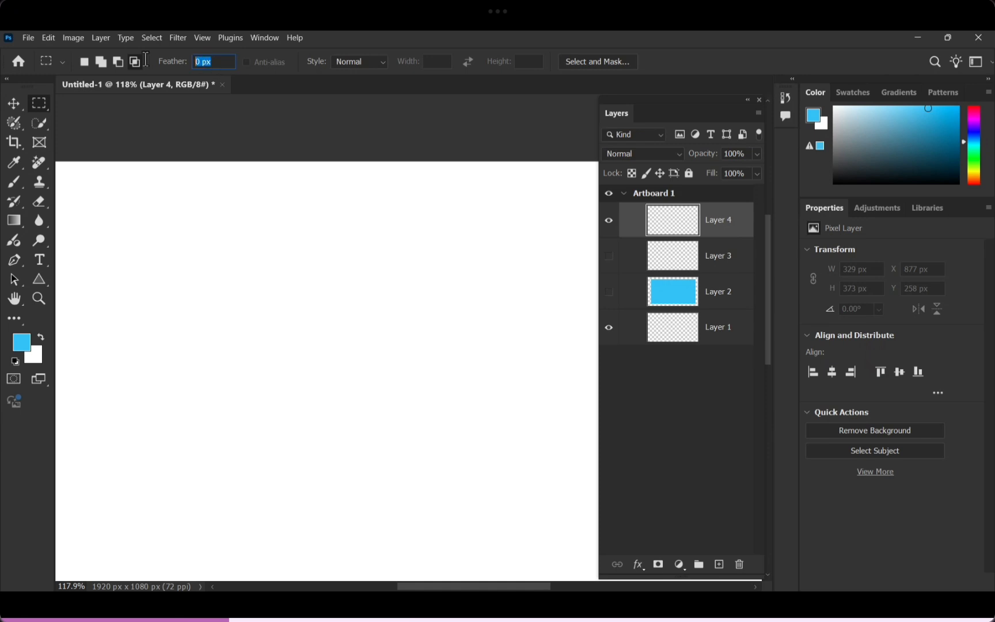
text(20)
key(Return)
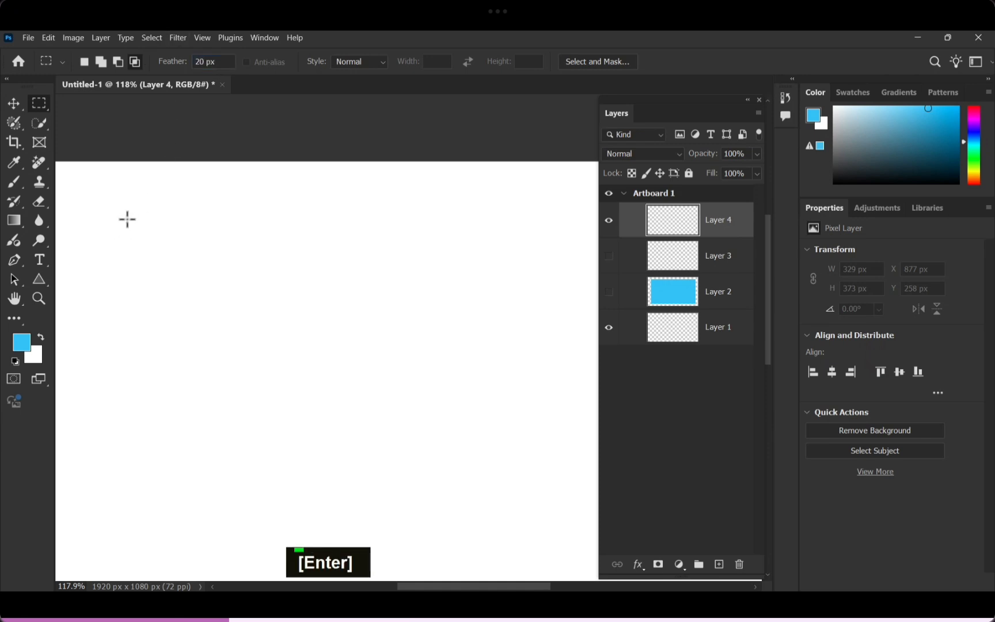
Draw a feathered rectangular selection about 465 by 481 px, fill it with the blue foreground colour, and deselect.
drag(127, 214, 350, 448)
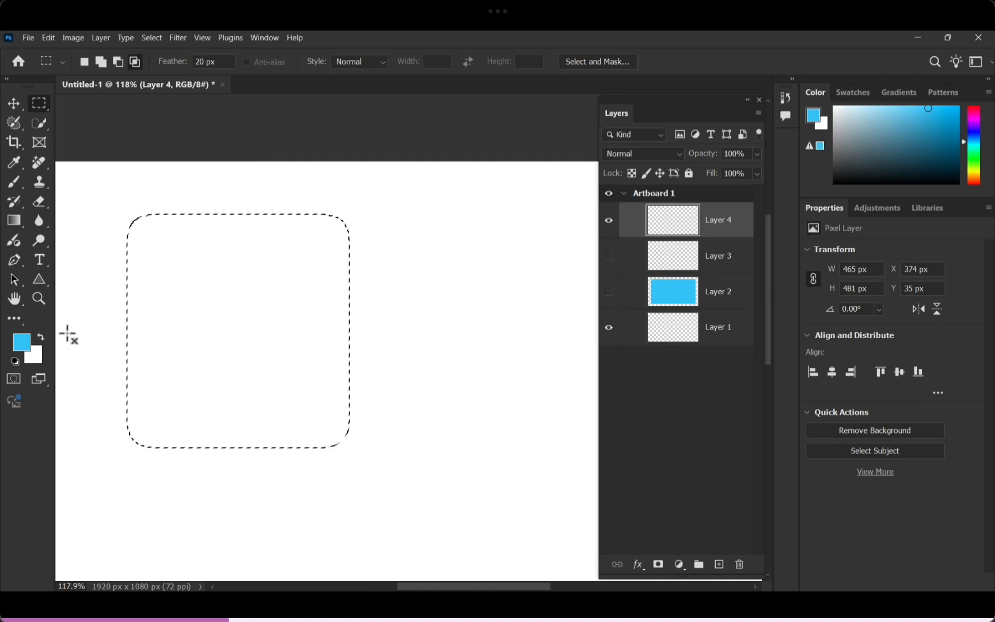
click(48, 38)
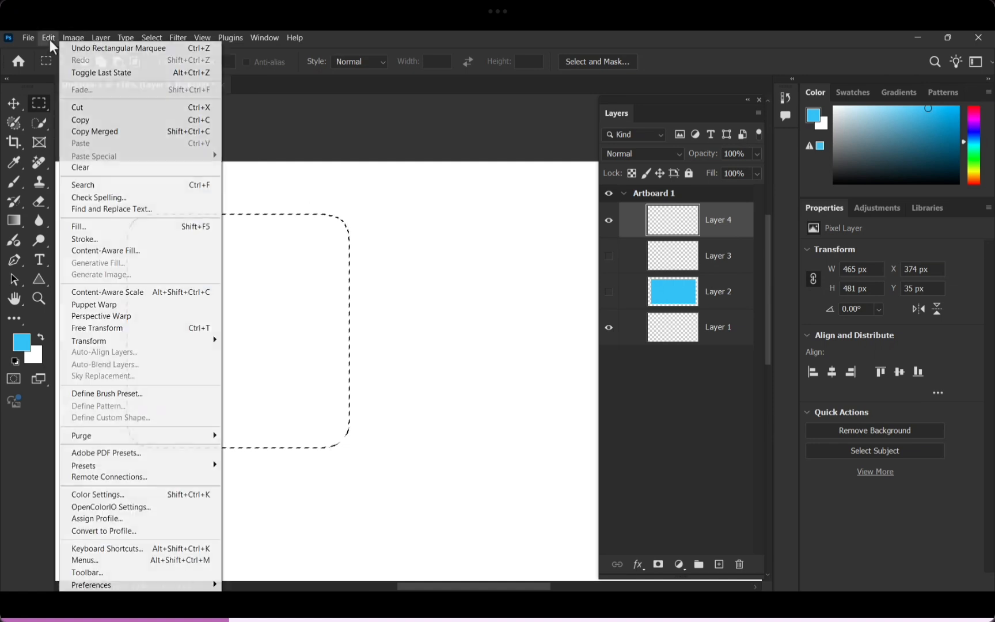
click(361, 34)
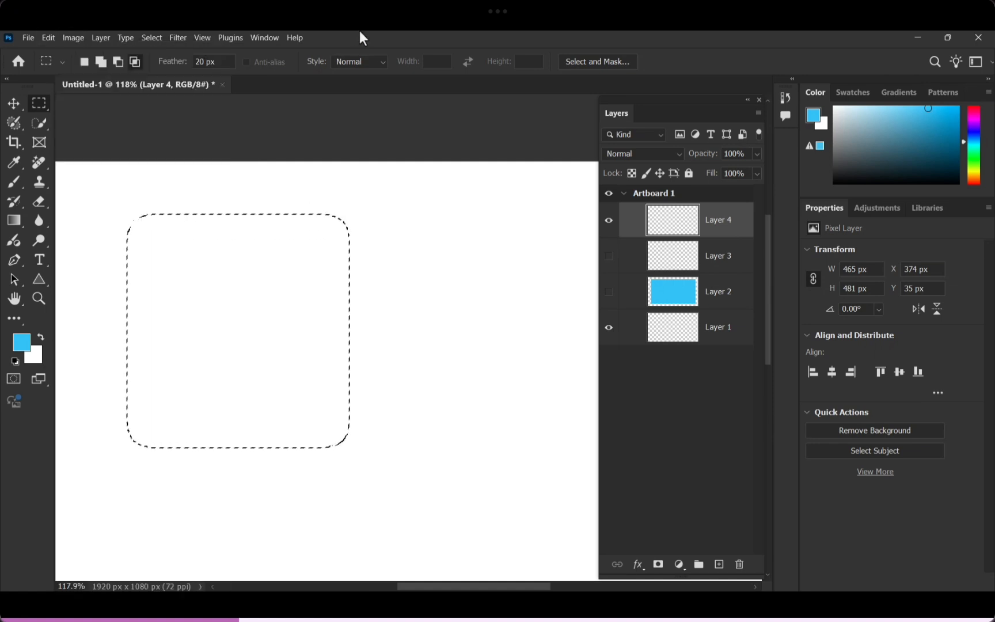
key(alt+BackSpace)
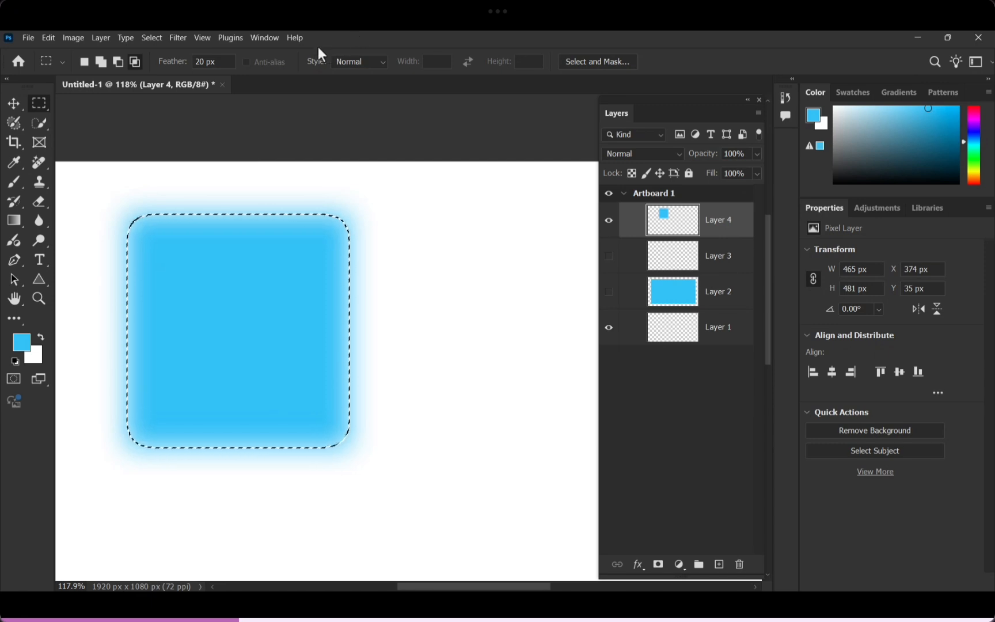
key(ctrl+d)
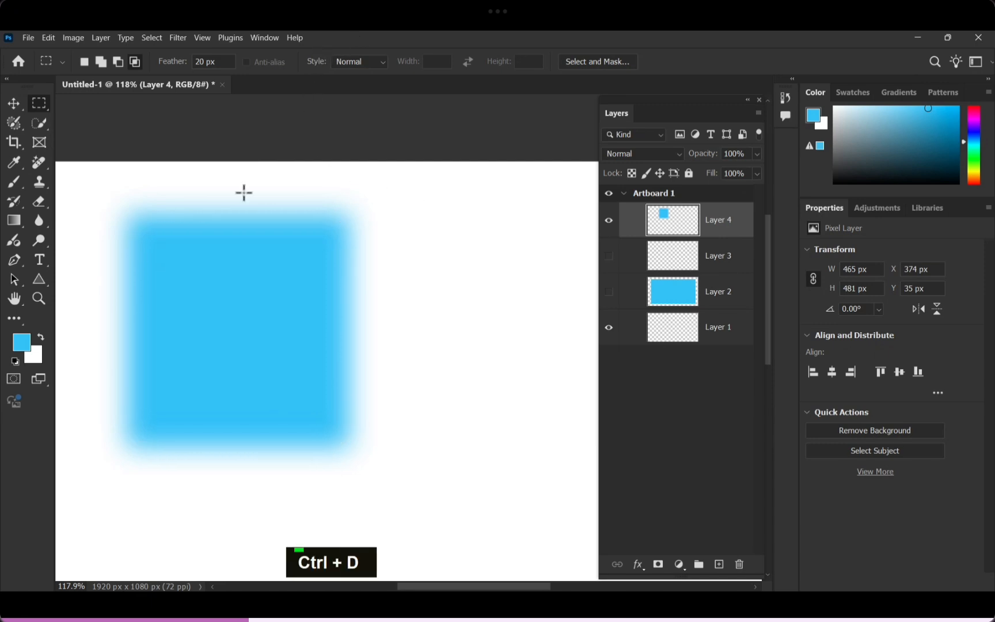
Hide Layer 4, set the marquee feather to 10 px, and add a new layer.
click(221, 62)
click(609, 221)
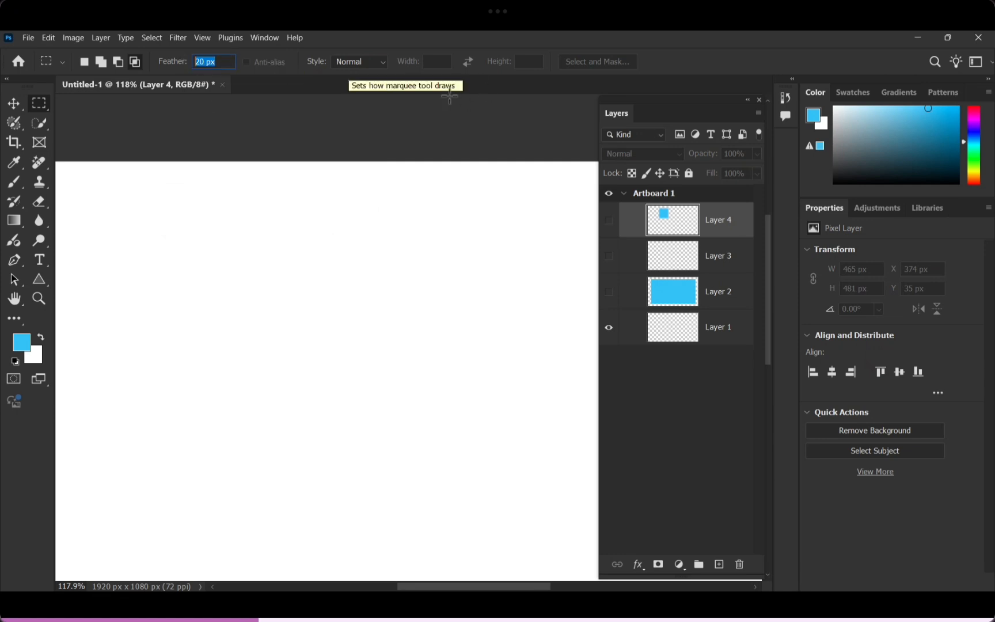
text(10)
key(Return)
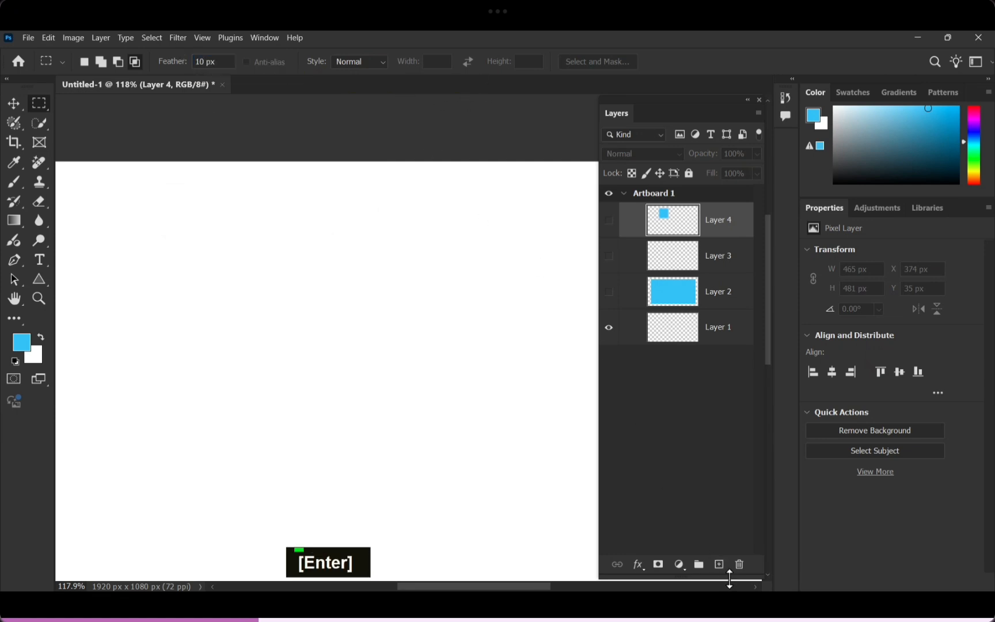
click(719, 564)
Draw a feathered rectangular selection about 376 by 483 px, fill it with the blue foreground colour, and deselect.
drag(163, 217, 362, 482)
key(alt+BackSpace)
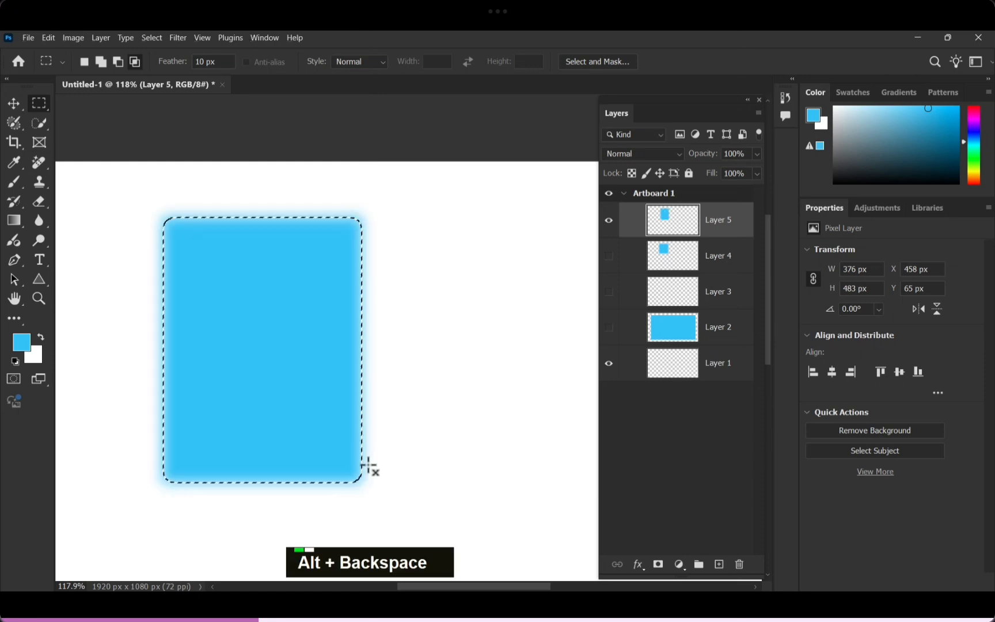
key(ctrl)
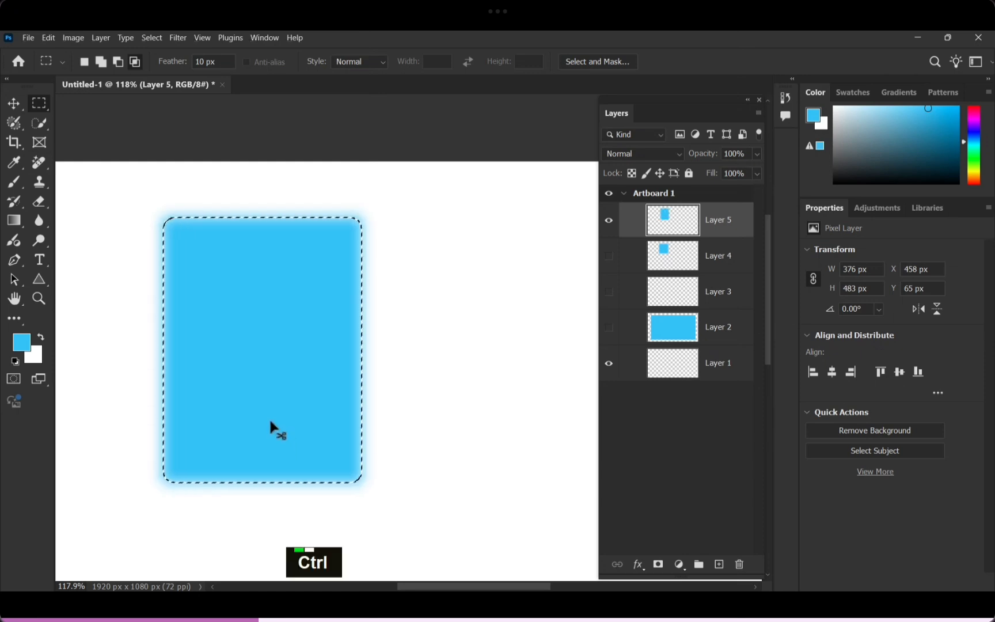
key(ctrl+d)
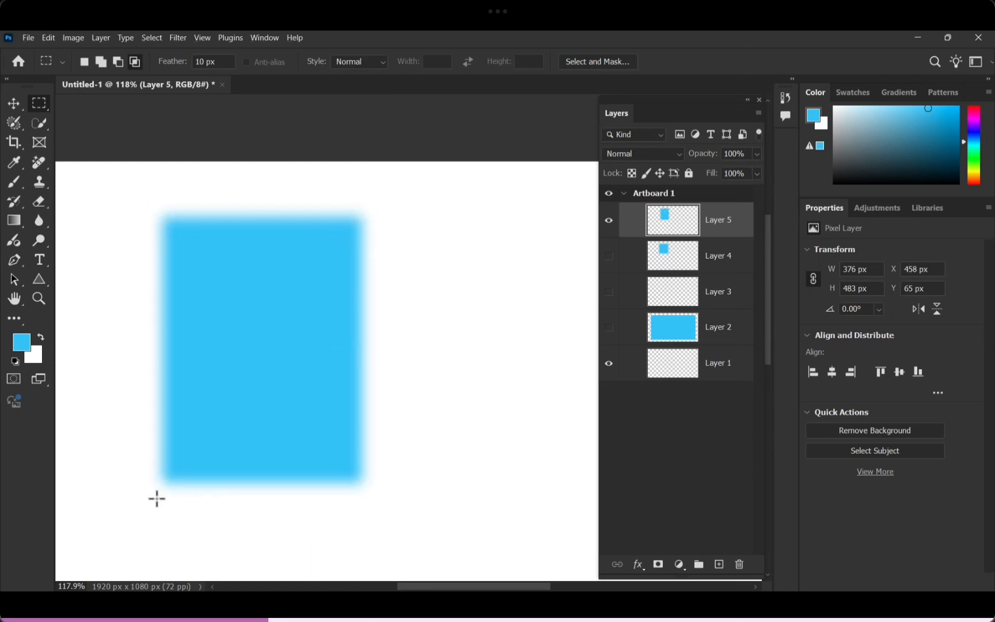
Delete Layers 2 through 5, keeping only the empty Layer 1 in the artboard.
click(154, 61)
click(13, 103)
shift+click(681, 335)
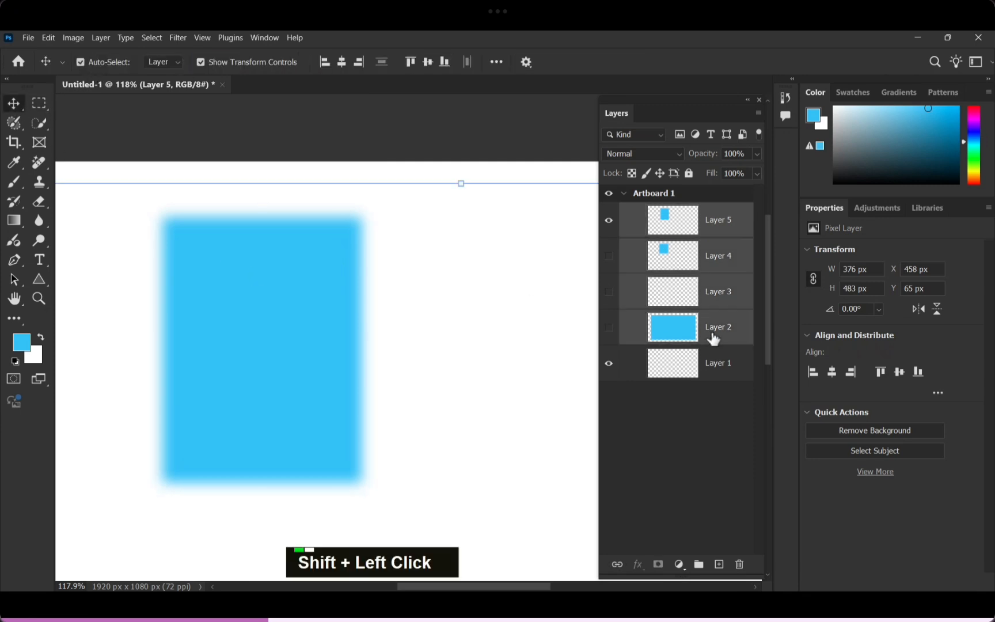
key(Delete)
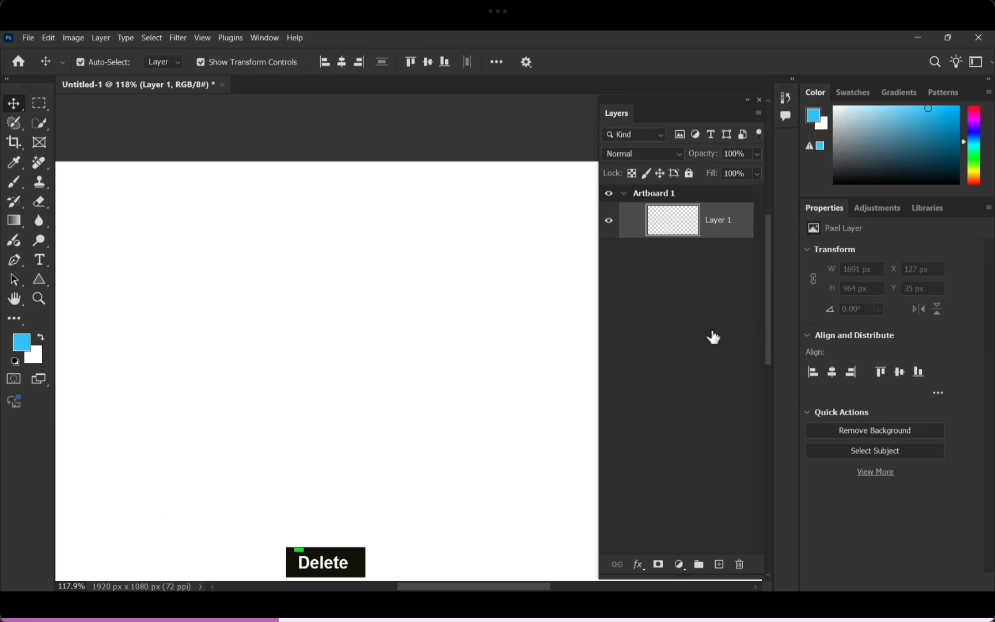
With the Elliptical Marquee tool, draw a near-circular selection about 416 by 418 px, replacing it with a narrow ellipse about 243 by 431 px.
click(38, 105)
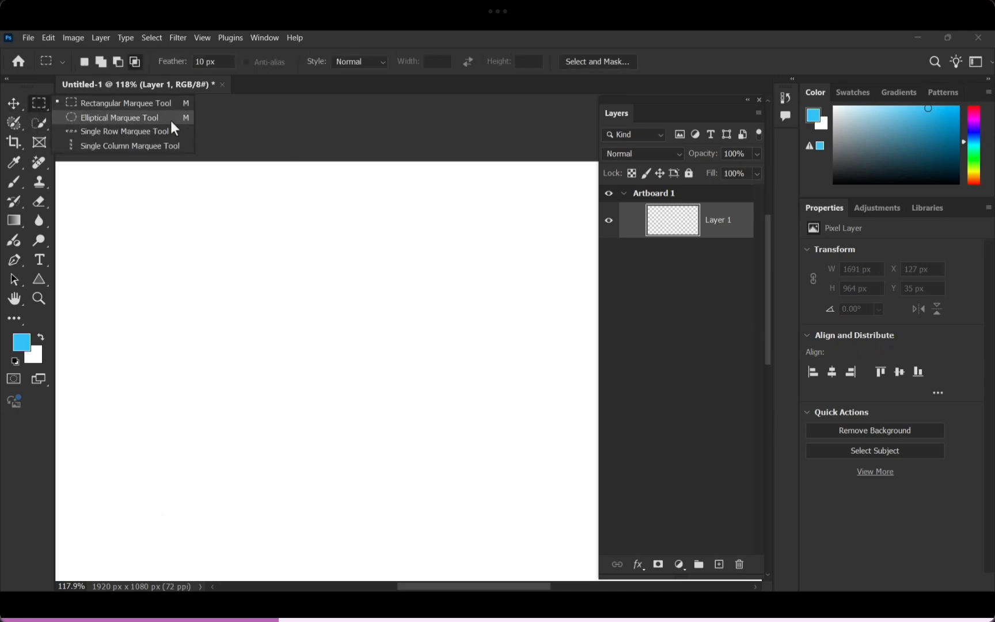
click(171, 121)
drag(115, 222, 368, 477)
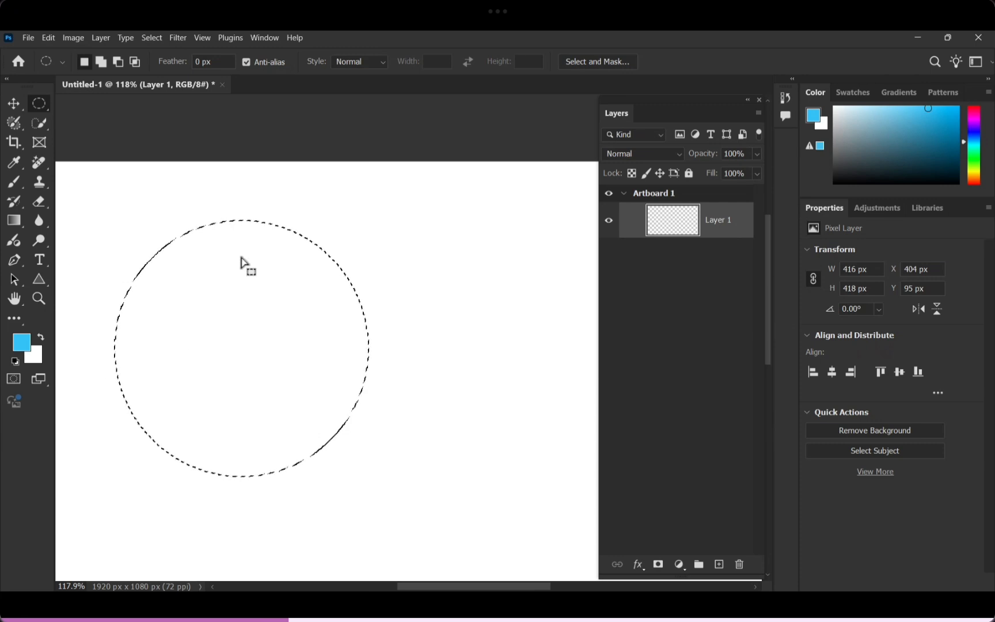
drag(435, 210, 583, 477)
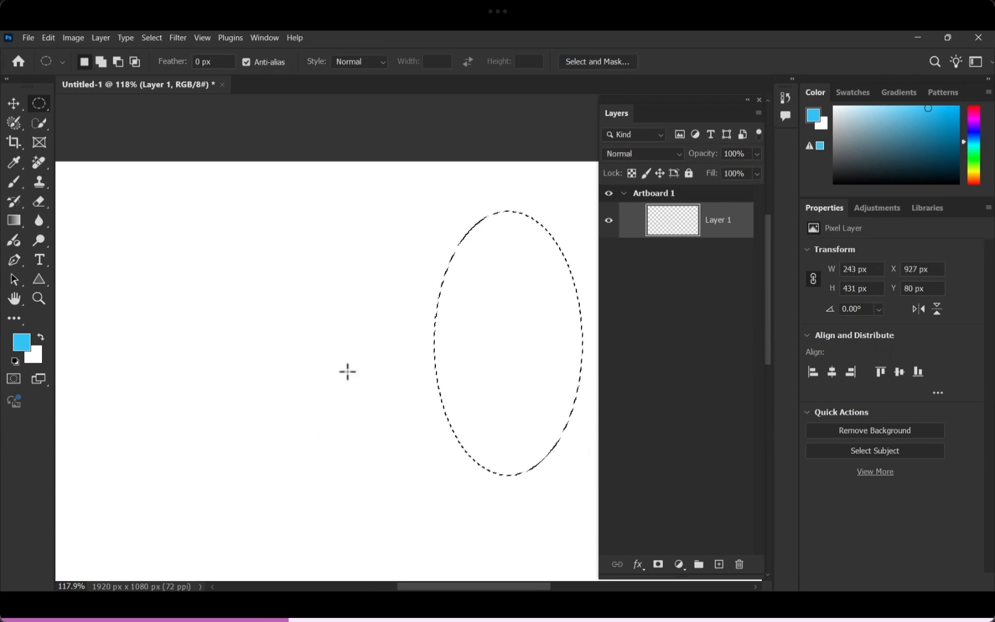
Draw a perfectly circular selection about 388 px across, fill it with the blue foreground colour on Layer 1, and deselect.
drag(112, 210, 378, 446)
key(Caps_Lock)
key(shift)
key(alt)
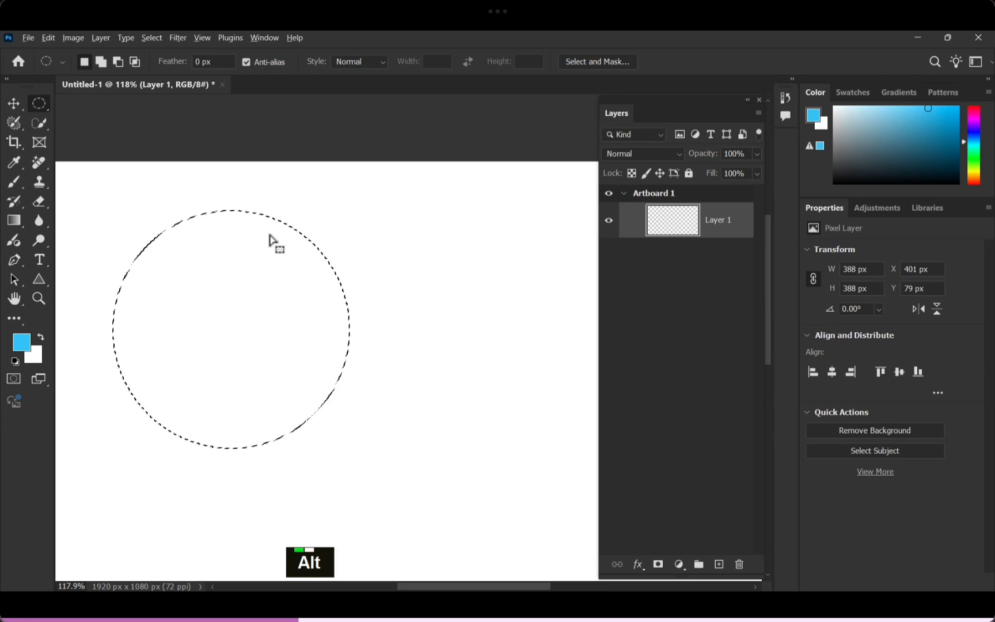
key(alt+BackSpace)
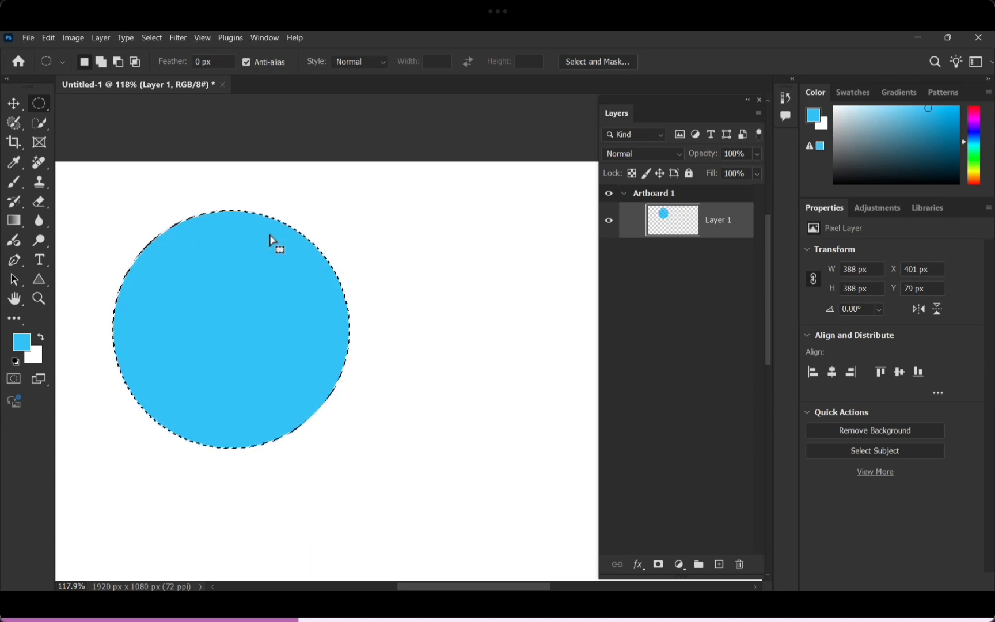
key(ctrl+d)
Select the filled blue circle with the Move tool.
click(13, 104)
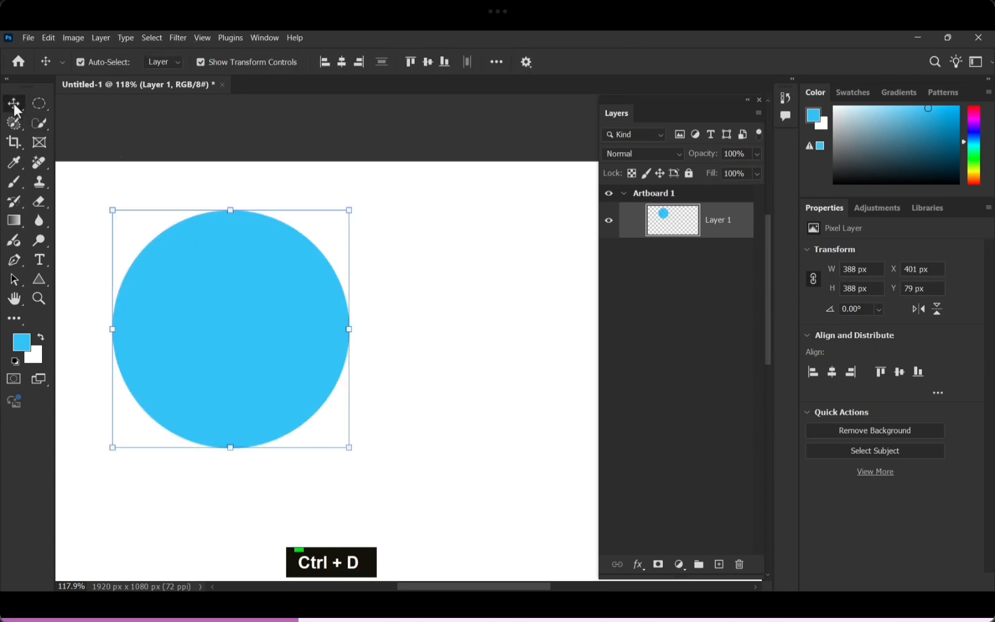
click(436, 246)
click(242, 308)
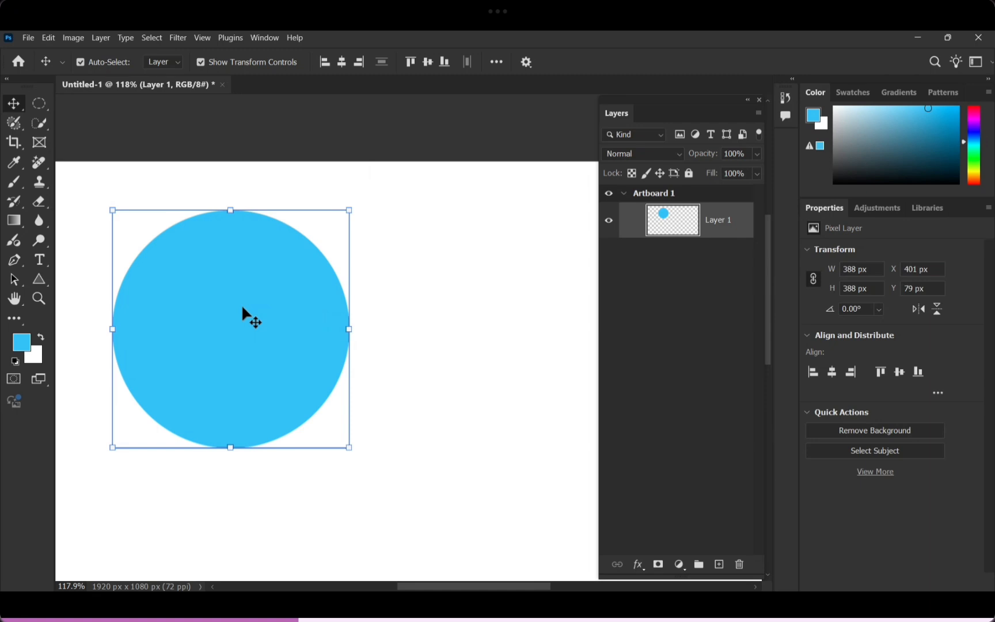
Using the Rectangular Marquee in New Selection mode, draw a feathered selection about 588 by 268 px over the circle's upper half, and deselect it.
click(38, 104)
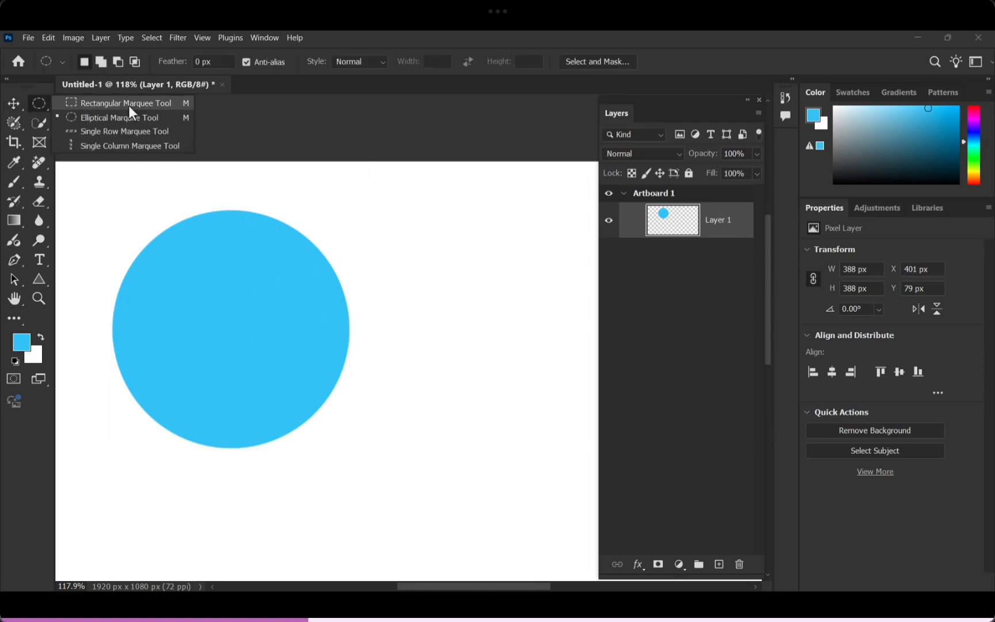
click(171, 104)
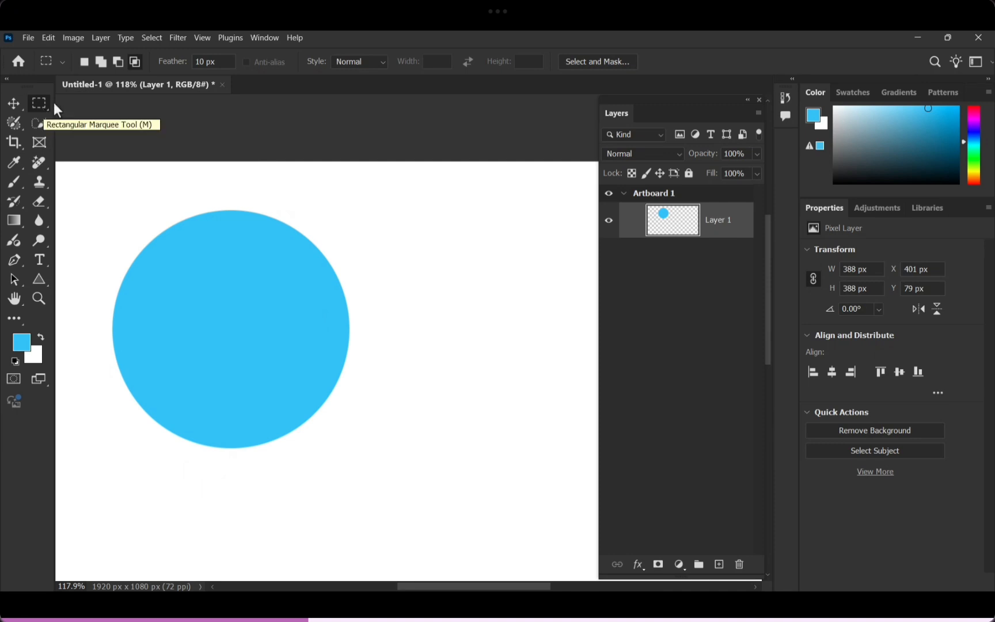
click(84, 62)
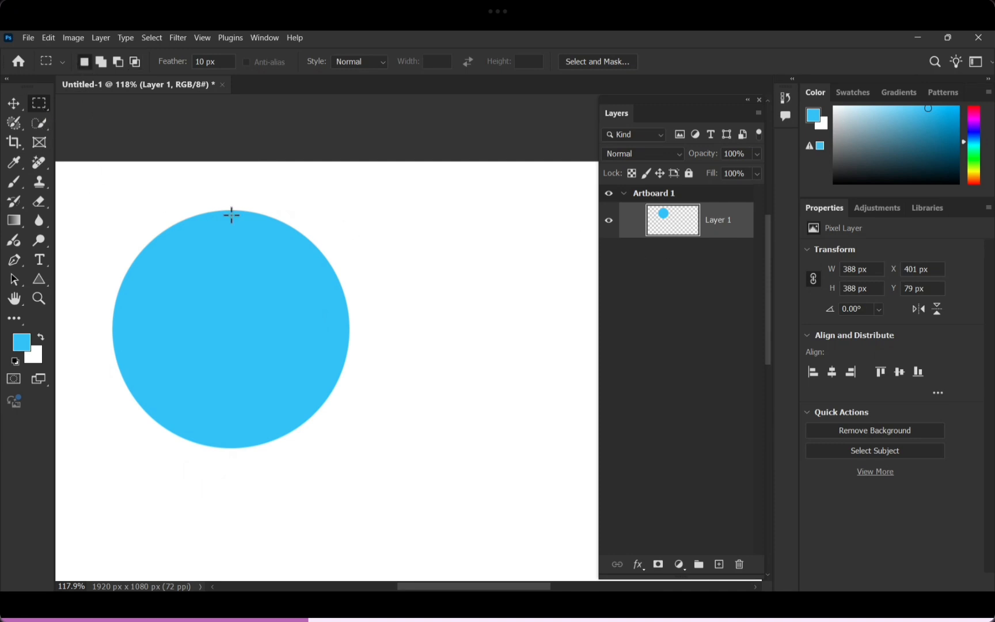
drag(89, 186, 418, 320)
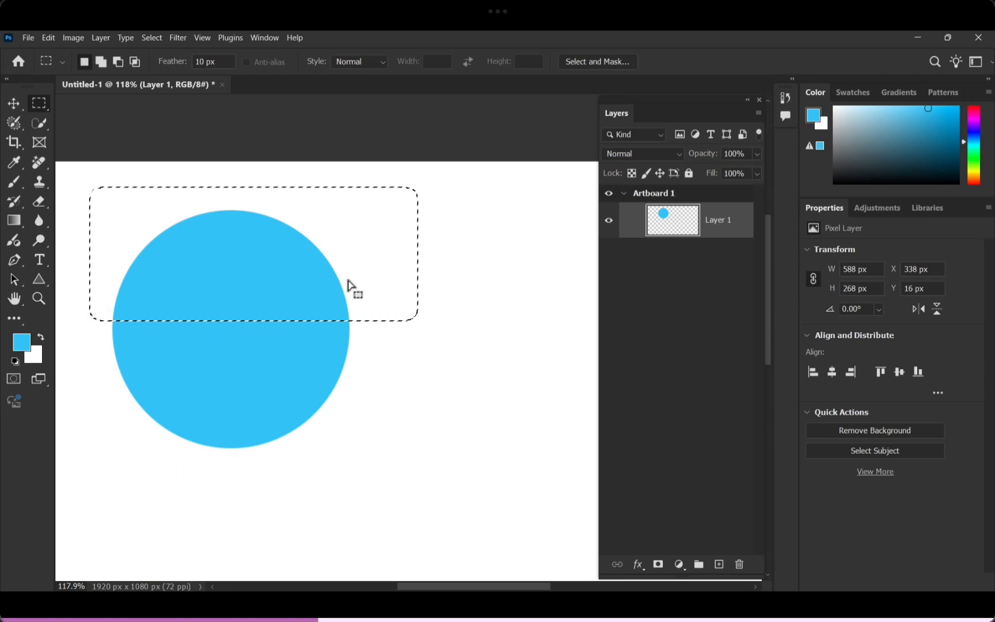
key(ctrl+d)
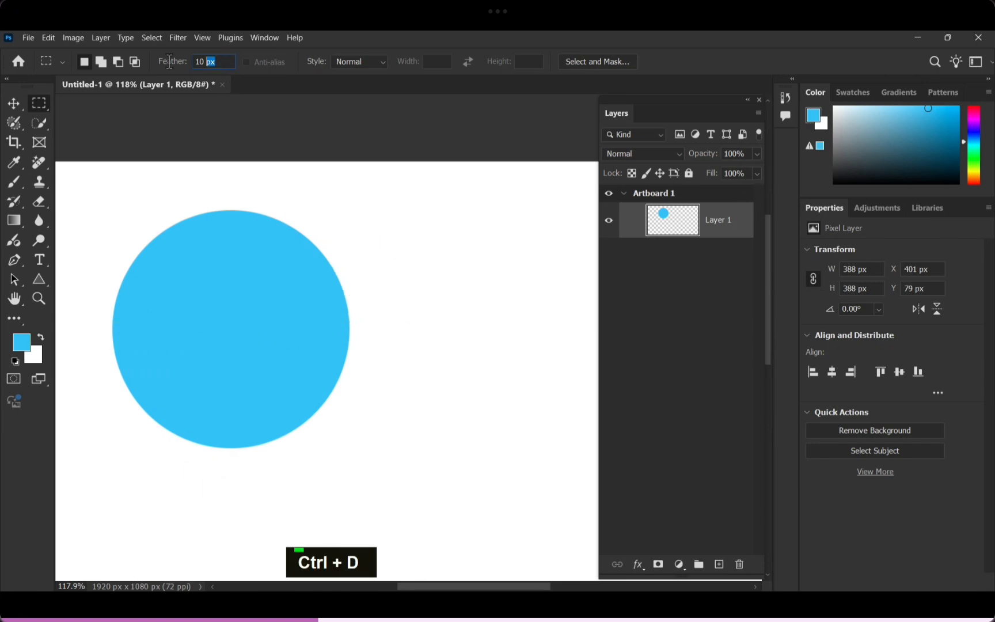
Set the feather to 0 px and erase the circle's upper half using a rectangular selection about 460 by 223 px, deselecting when done.
text(0)
key(Return)
drag(98, 184, 377, 319)
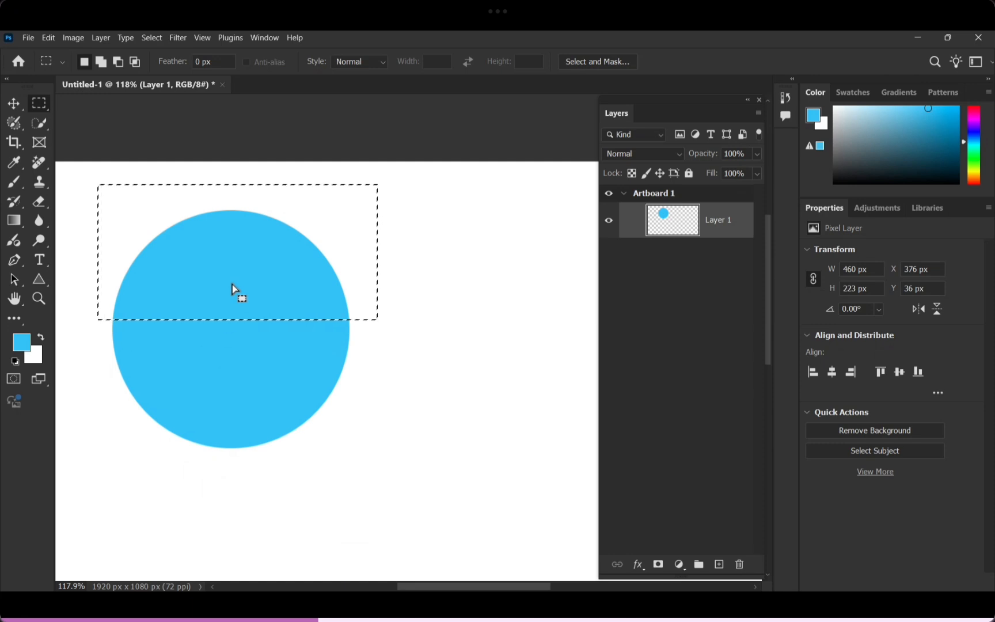
key(Delete)
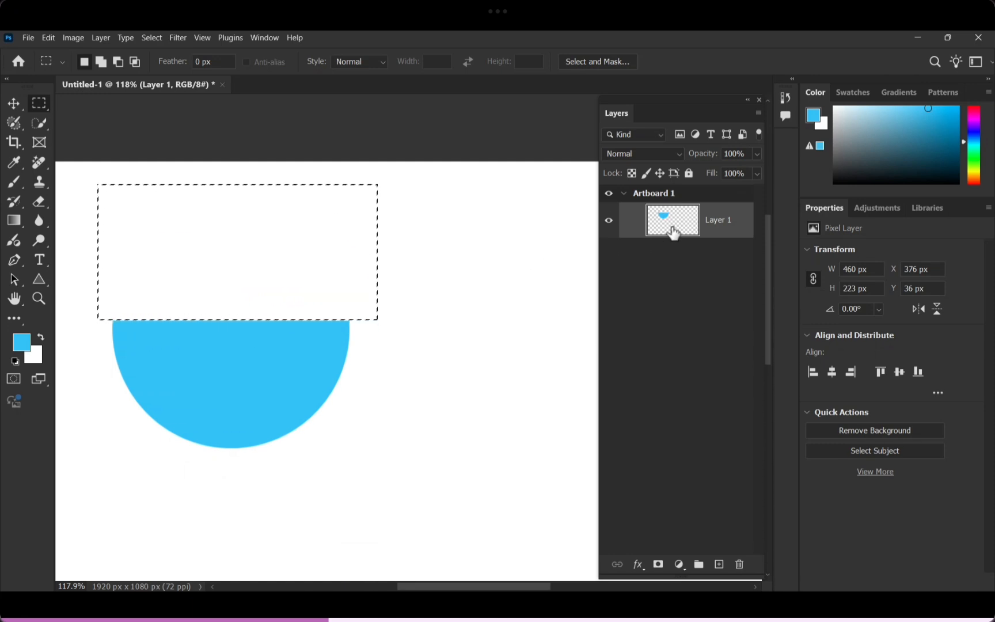
key(ctrl+d)
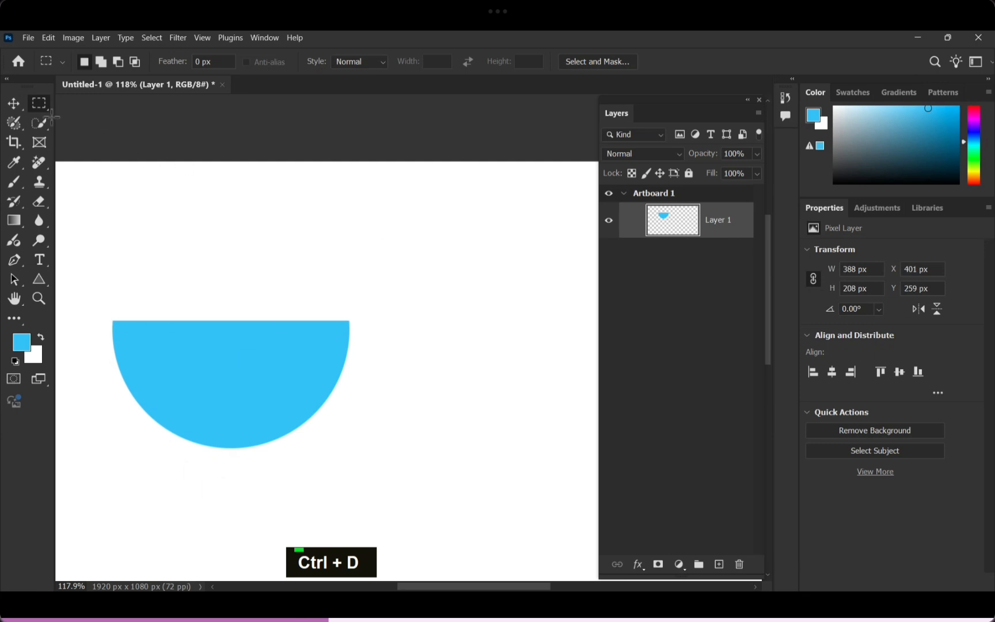
Delete the layer holding the remaining blue half circle.
click(13, 104)
key(Delete)
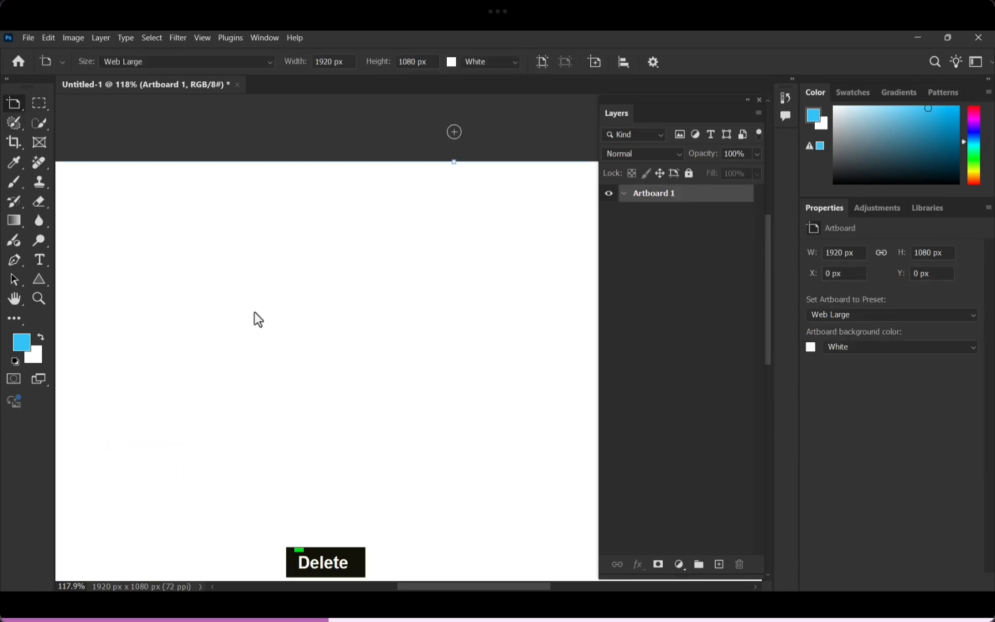
Make a Single Row Marquee selection across the artboard's upper part, about 210 px down, and add a new layer for it.
click(39, 103)
right_click(39, 103)
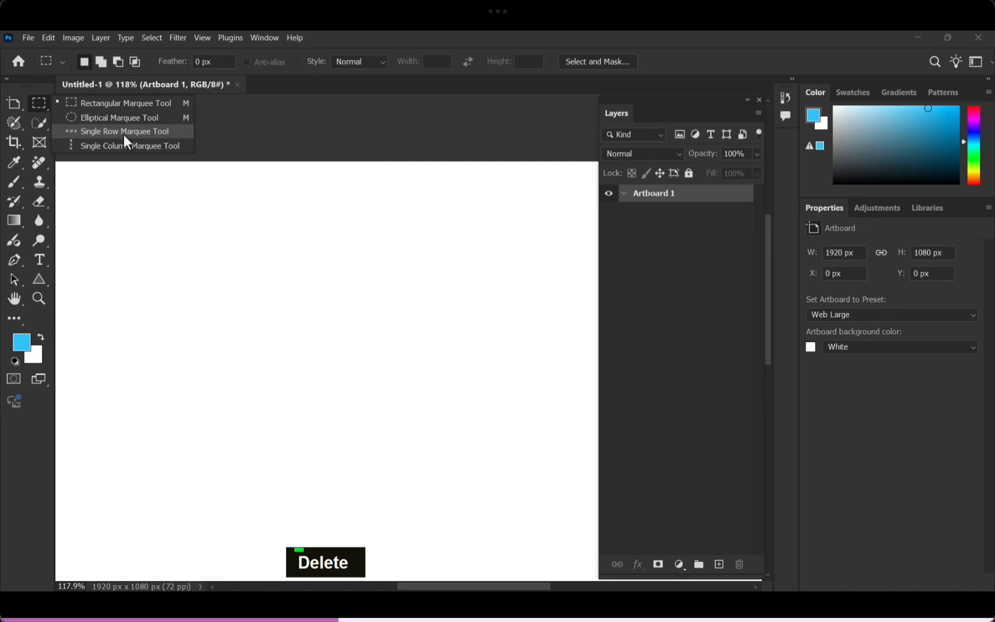
click(124, 136)
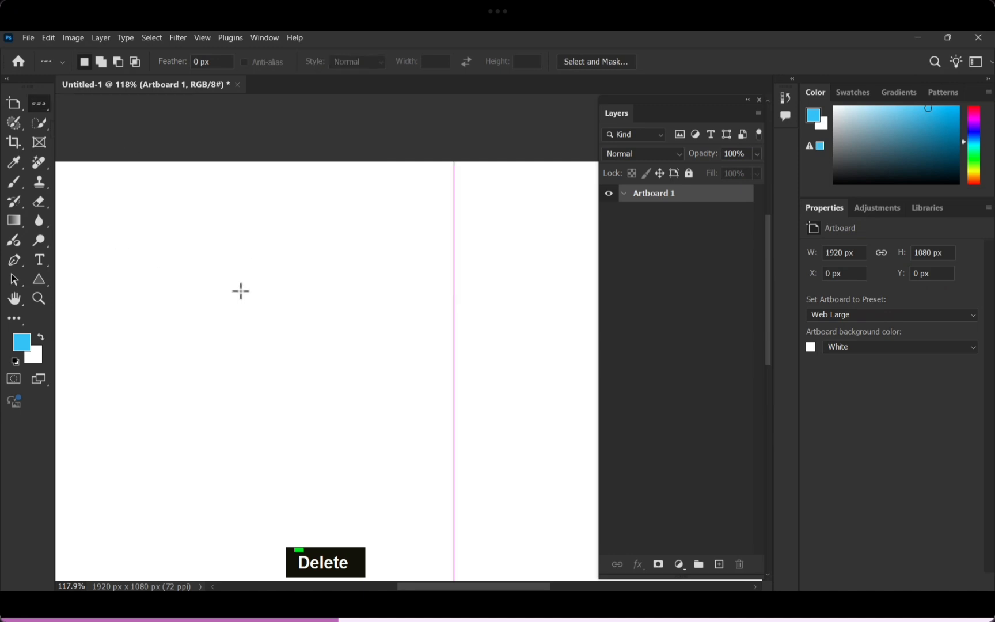
click(151, 291)
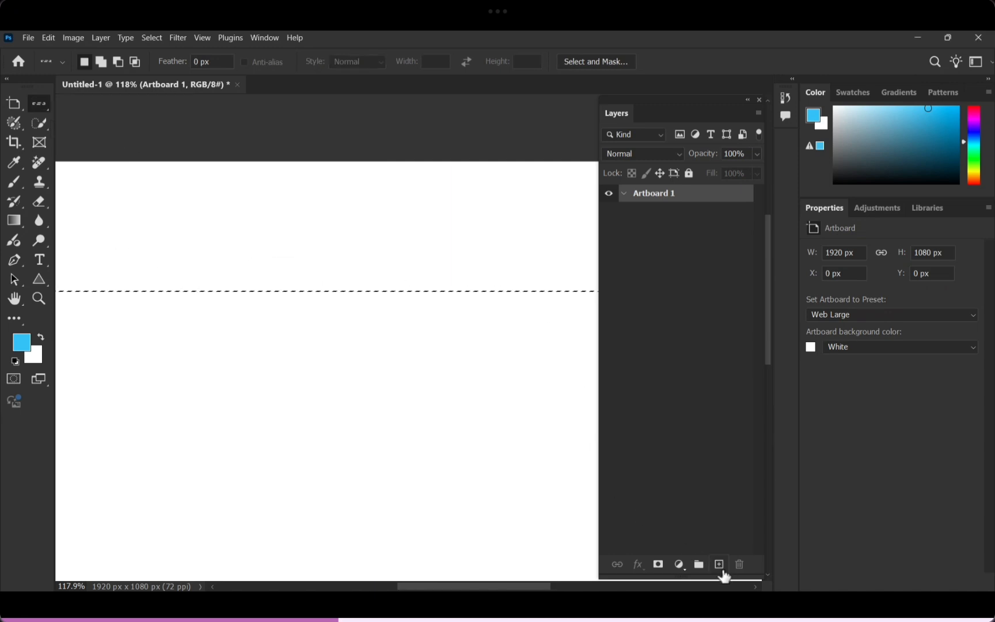
click(719, 564)
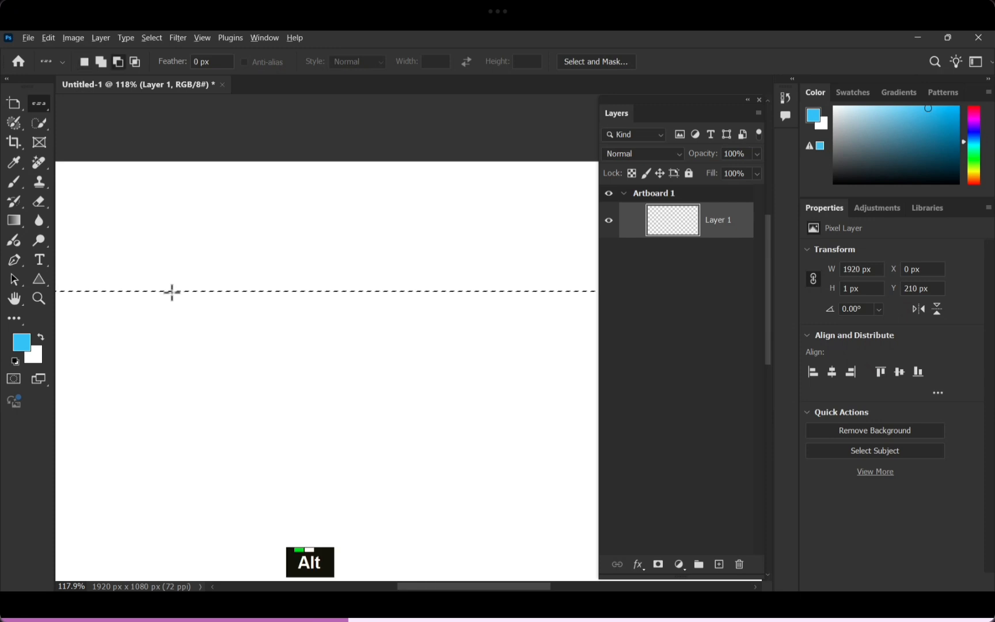
Fill the single row selection with the blue foreground color, clear the selection, and inspect the one-pixel line.
key(alt+BackSpace)
key(ctrl+d)
scroll(162, 293, up, 3)
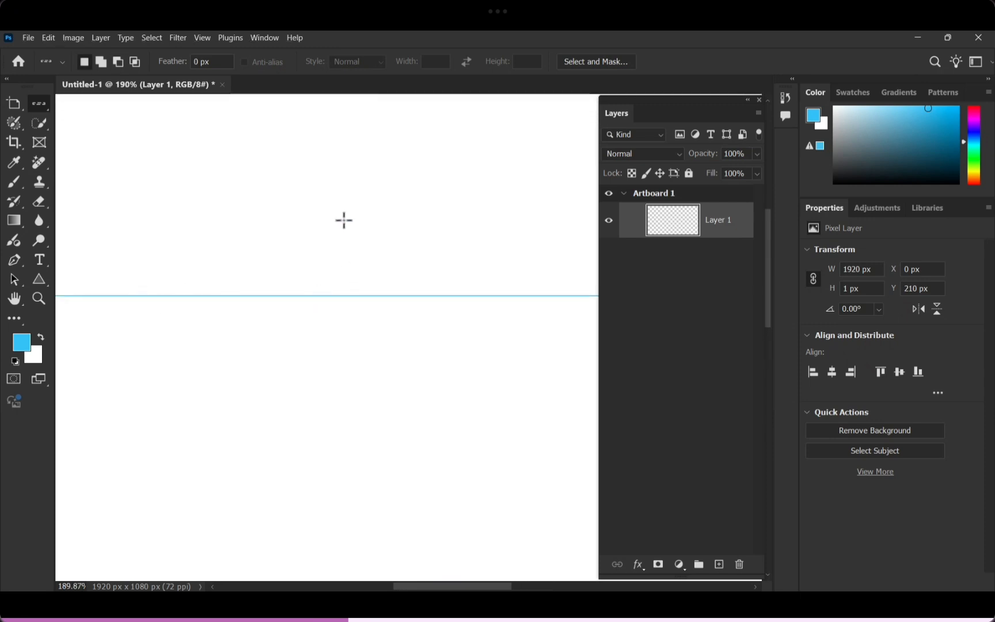
key(ctrl+d)
Delete the layer holding the blue horizontal line and add a new empty layer.
drag(14, 103, 164, 145)
key(Delete)
click(718, 564)
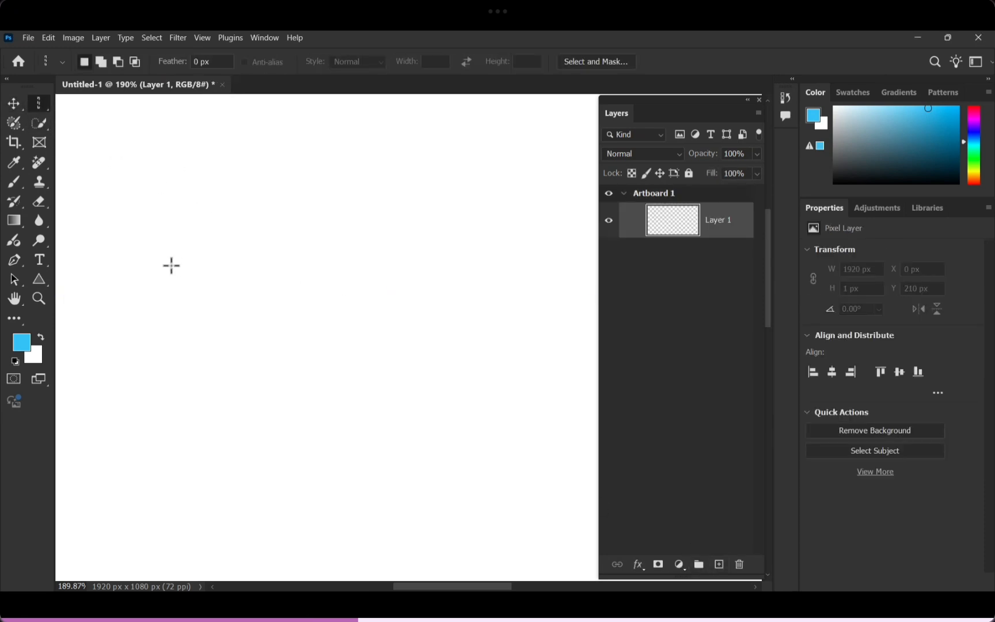
Make a Single Column Marquee selection about 530 px across the artboard, deselect it, and return to the Rectangular Marquee tool.
click(171, 265)
key(ctrl+d)
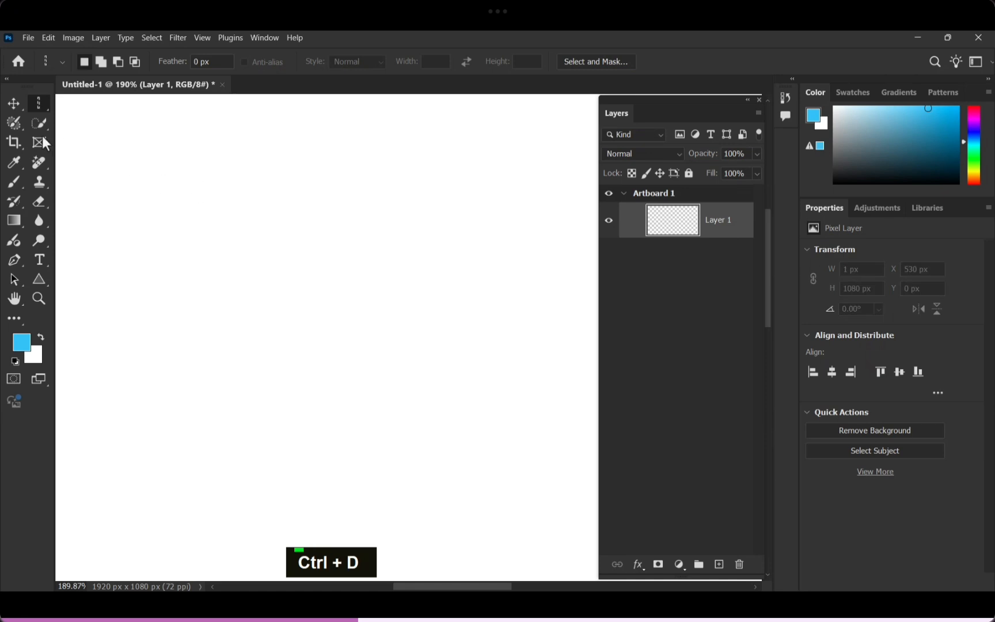
drag(38, 104, 85, 106)
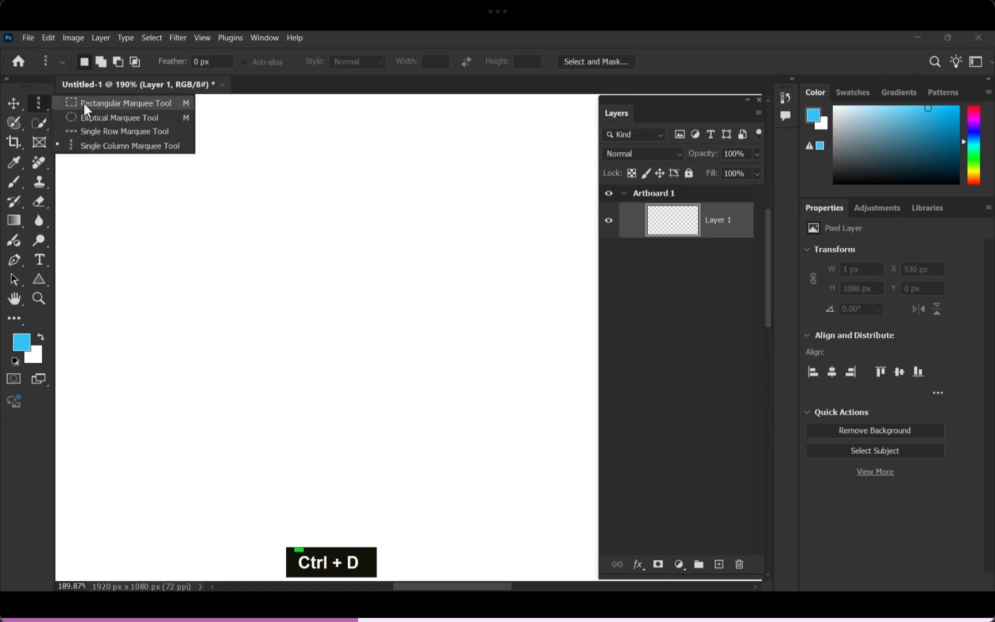
drag(84, 106, 84, 105)
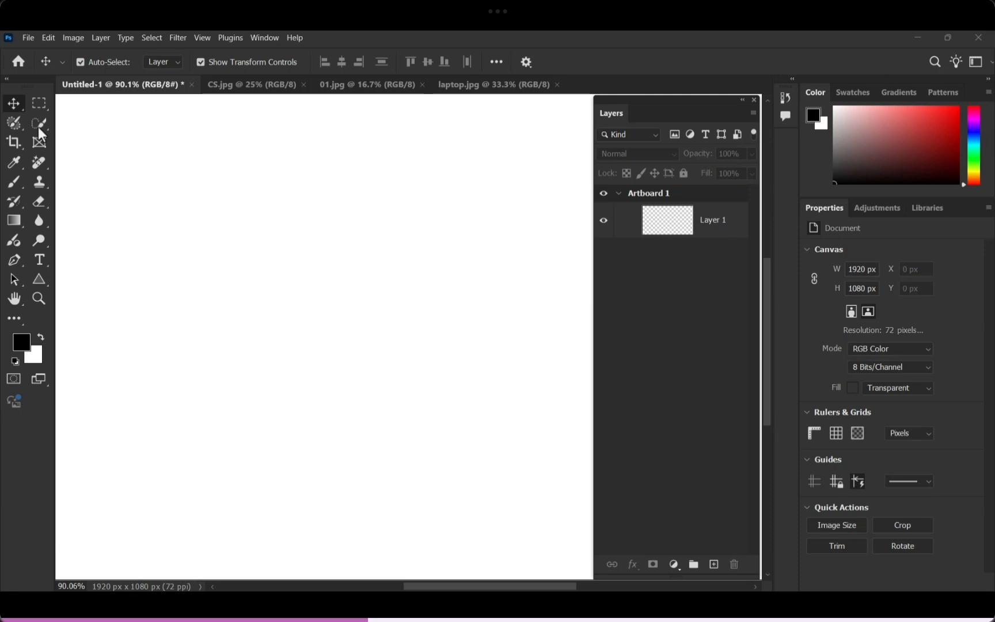
Using the Object Selection tool, select the whole laptop in laptop.jpg.
drag(39, 129, 121, 136)
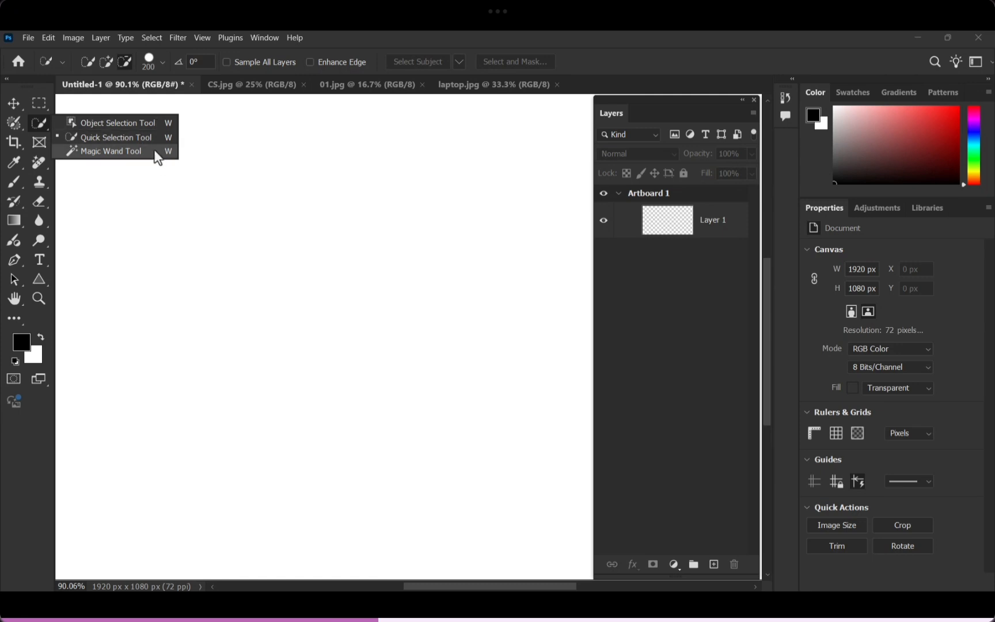
click(158, 122)
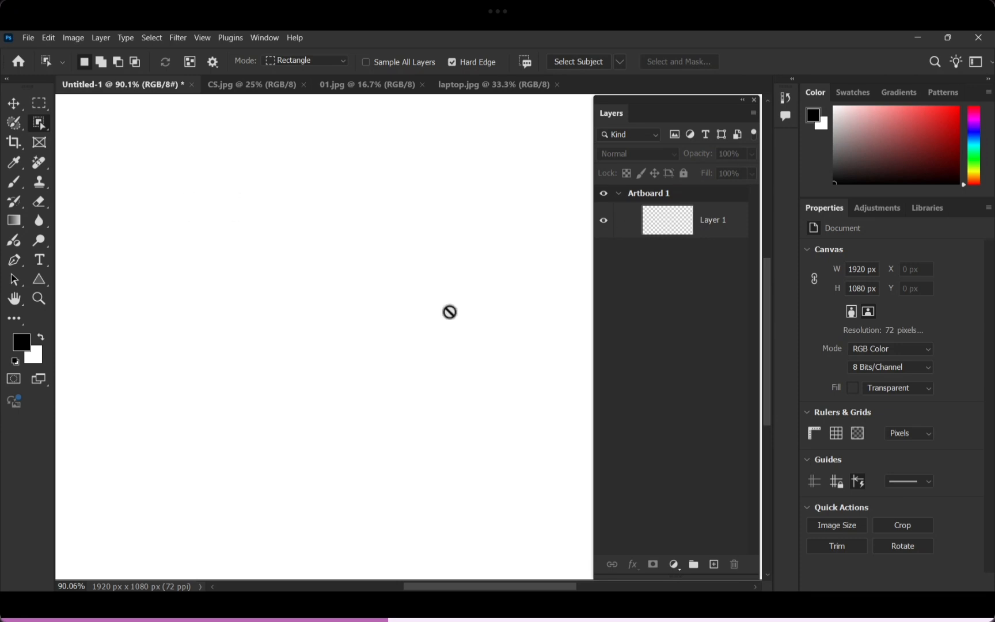
click(504, 87)
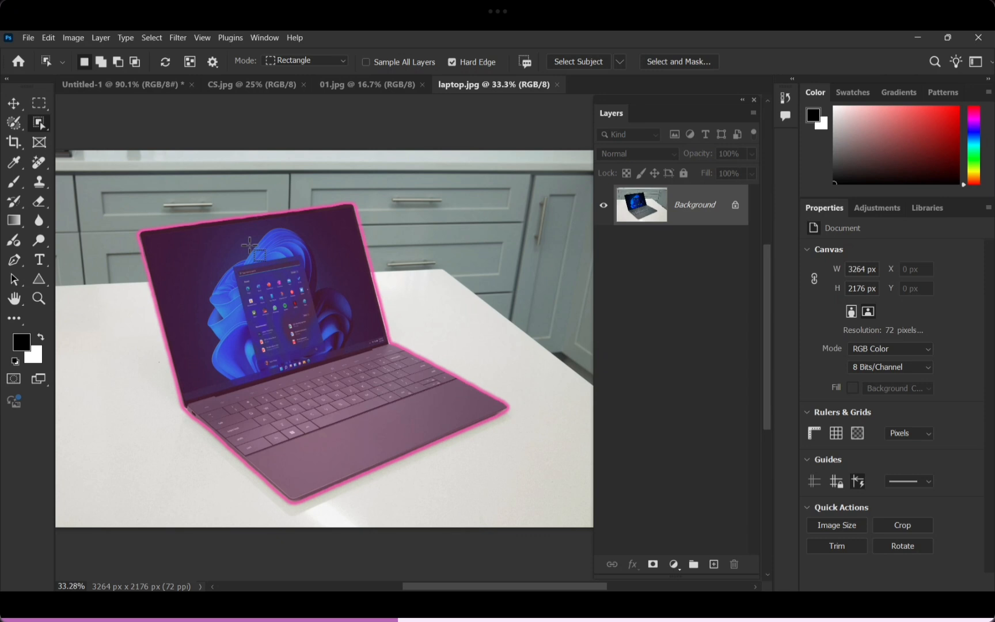
click(249, 246)
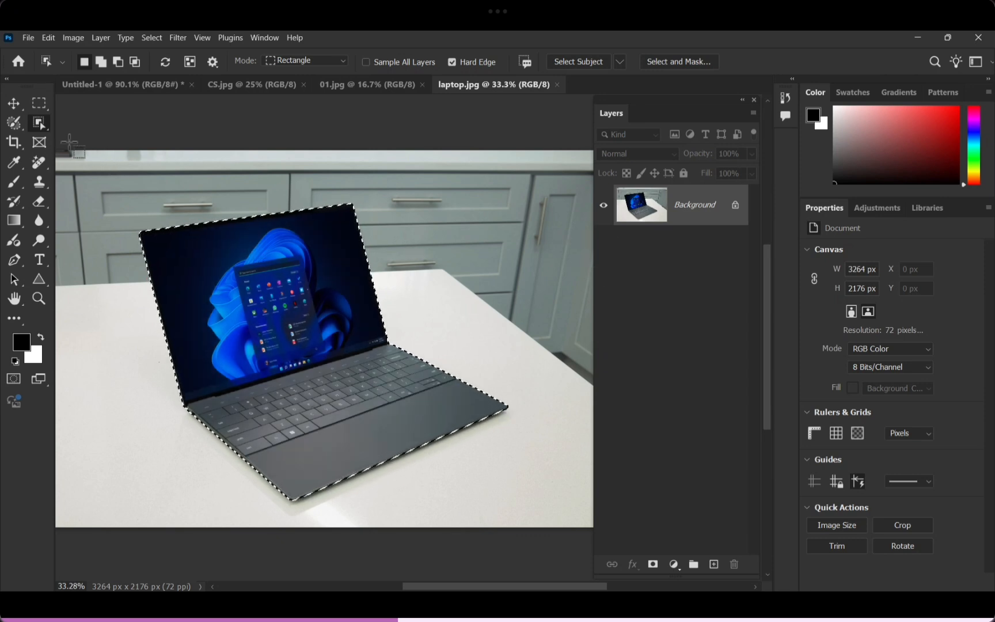
Reselect the laptop by boxing around it with Object Selection in Rectangle mode, and clear that selection.
right_click(40, 127)
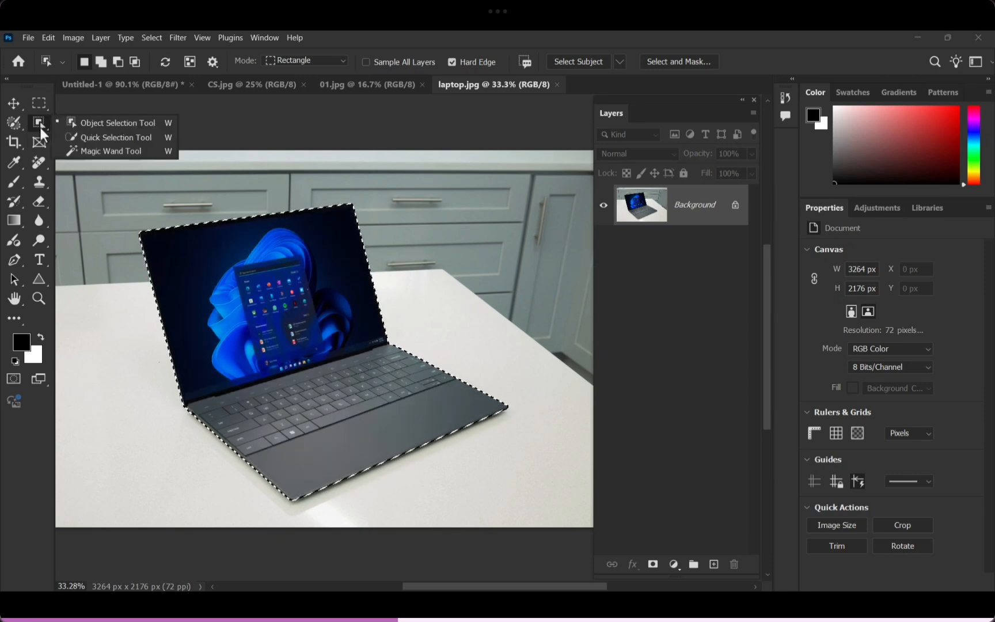
click(118, 127)
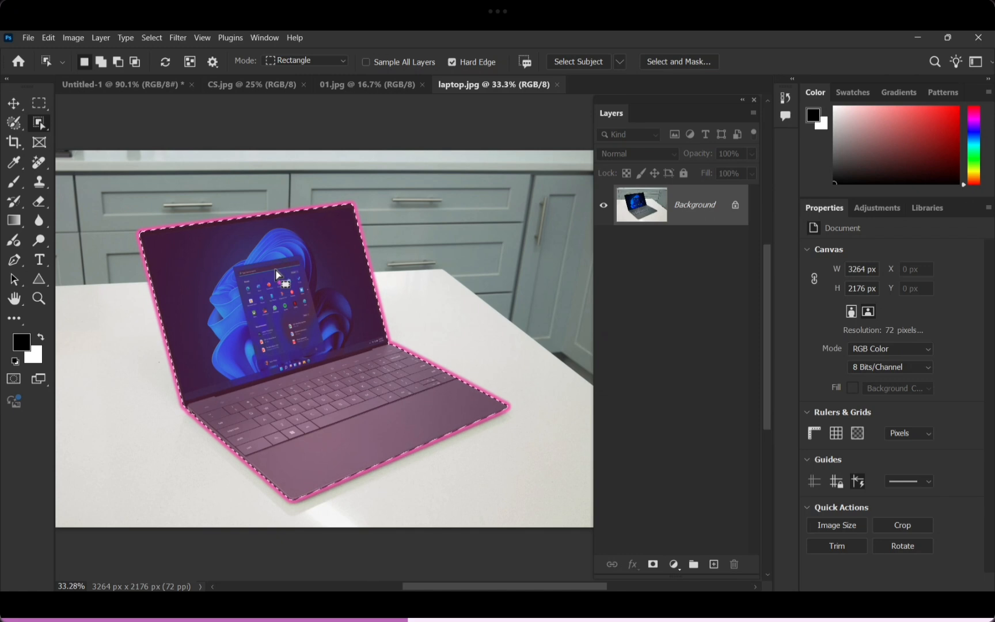
click(342, 61)
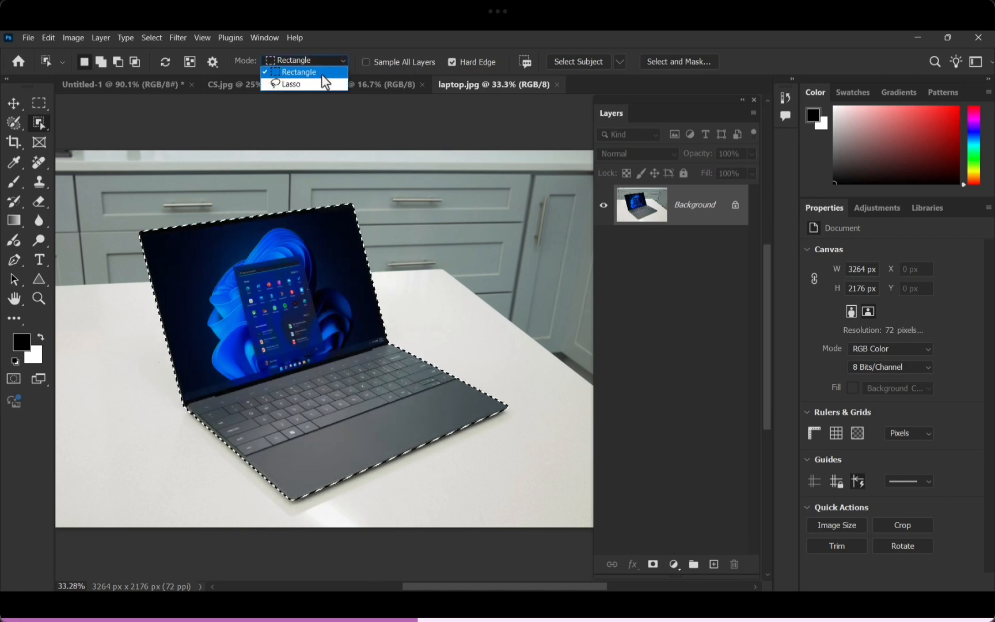
click(322, 74)
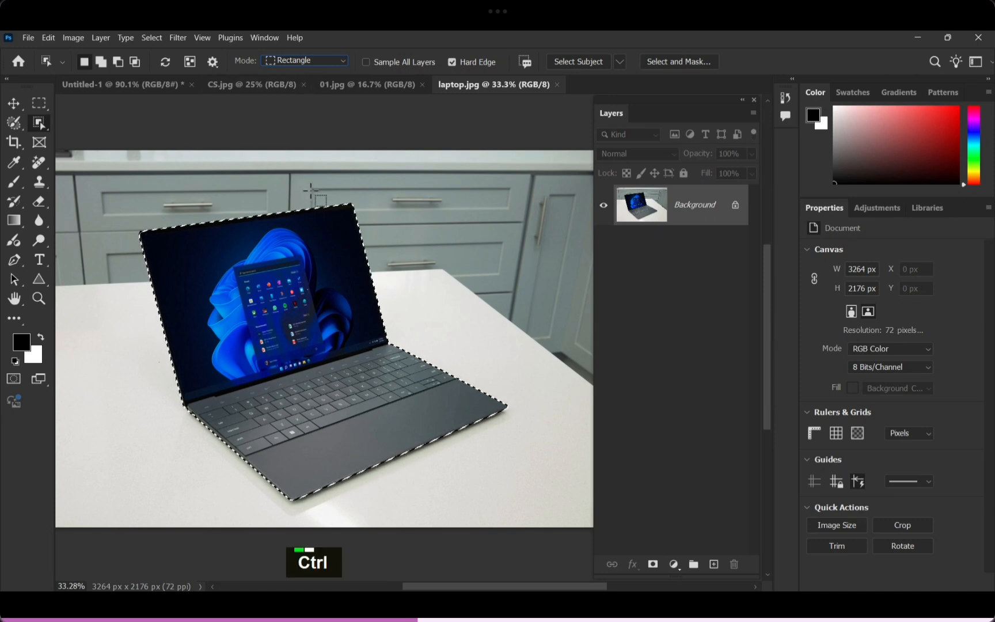
key(ctrl+d)
drag(117, 166, 541, 511)
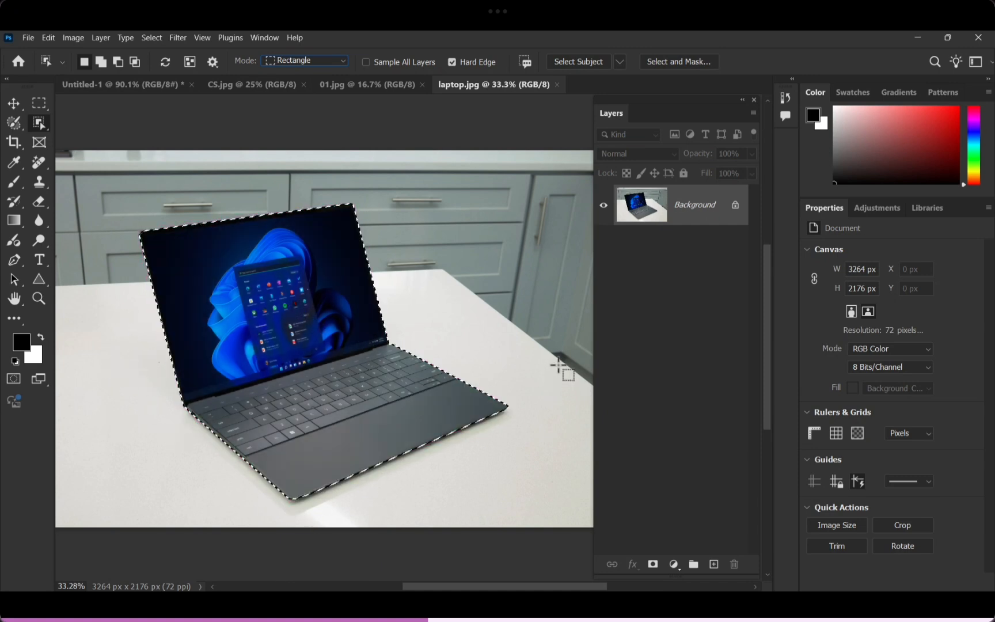
right_click(41, 127)
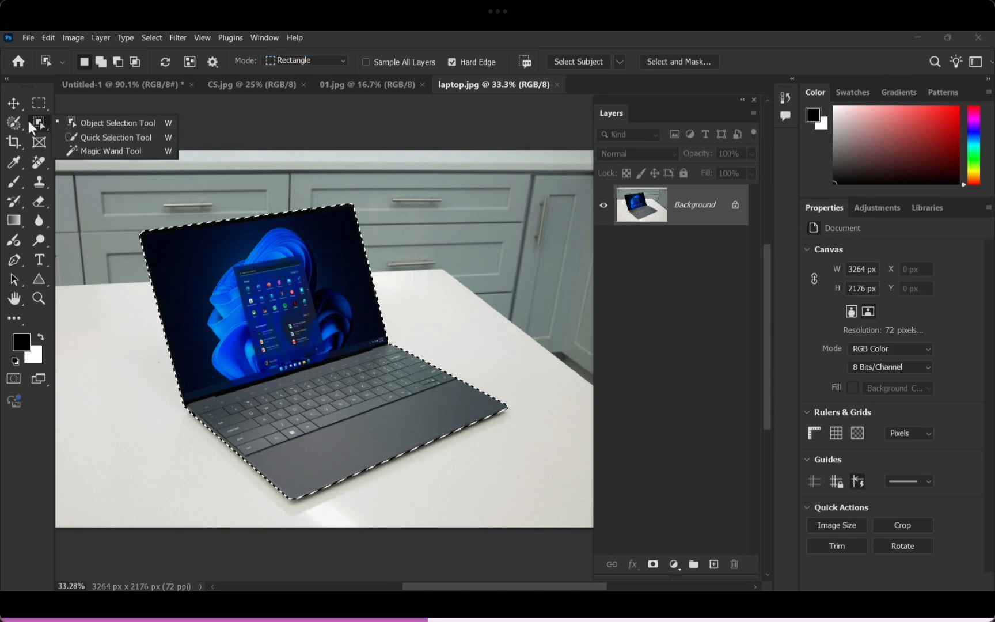
click(251, 114)
key(ctrl+d)
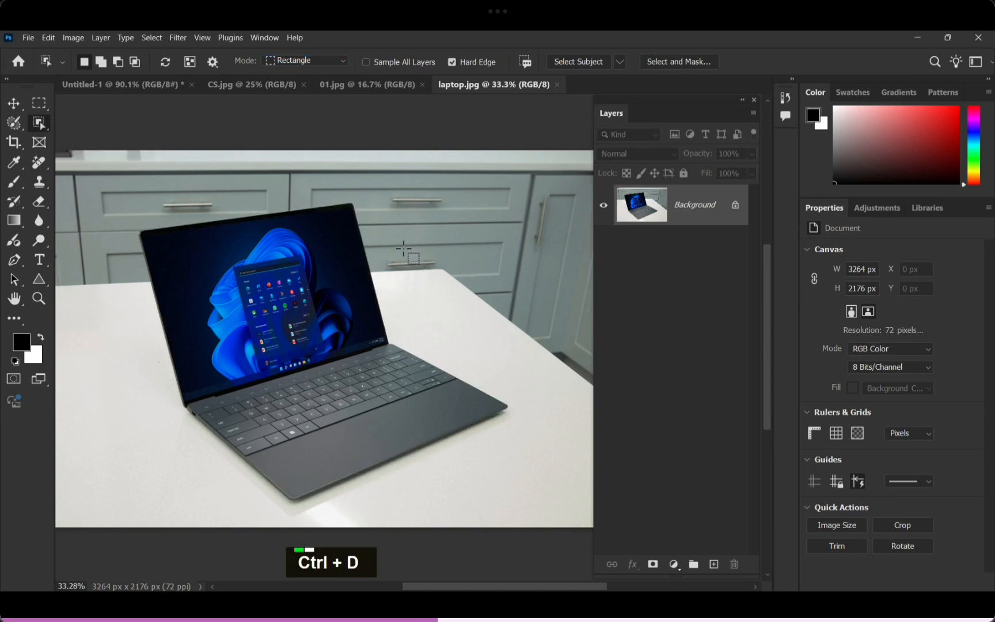
Set Object Selection to Lasso mode and select the man in 01.jpg by tracing around him.
click(326, 61)
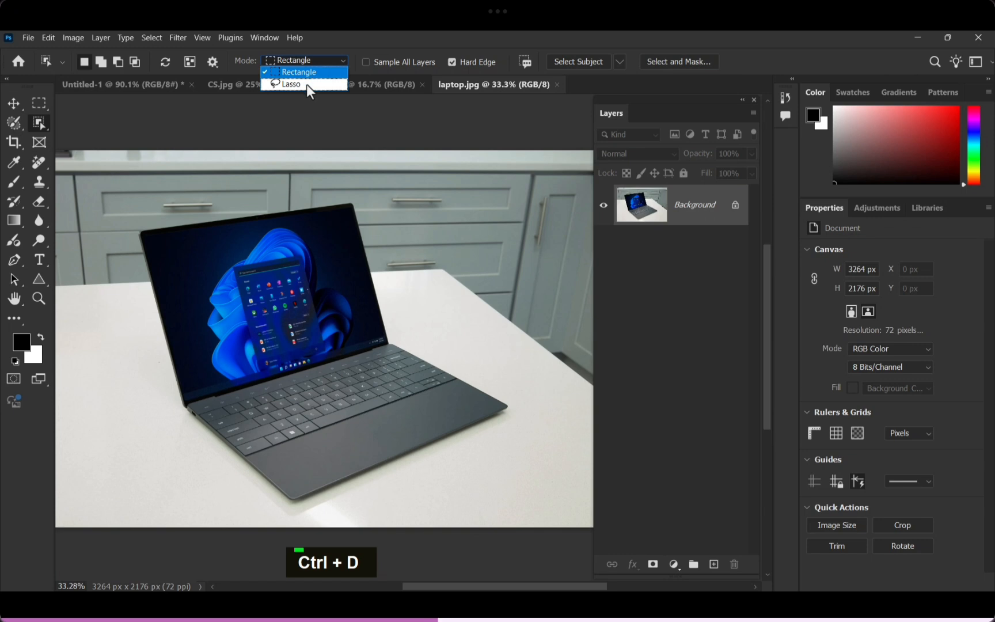
click(306, 85)
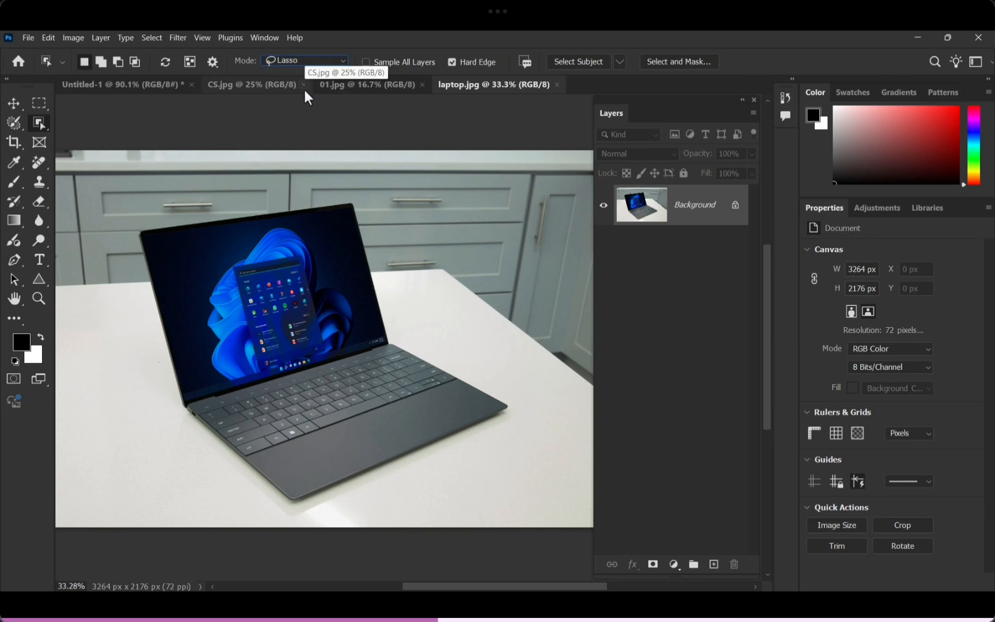
click(344, 87)
key(space)
drag(505, 383, 498, 342)
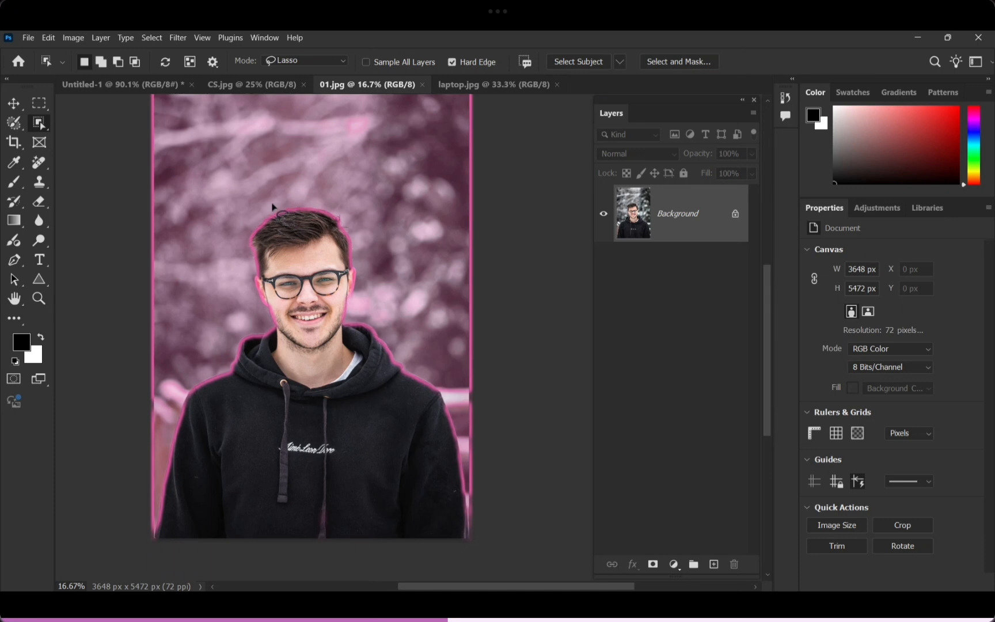
mouse_move(269, 207)
mouse_down()
mouse_move(243, 223)
mouse_move(226, 331)
mouse_move(178, 387)
mouse_move(148, 540)
mouse_move(475, 546)
mouse_move(451, 392)
mouse_move(379, 309)
mouse_move(353, 227)
mouse_move(325, 197)
mouse_move(280, 194)
mouse_move(265, 210)
mouse_up()
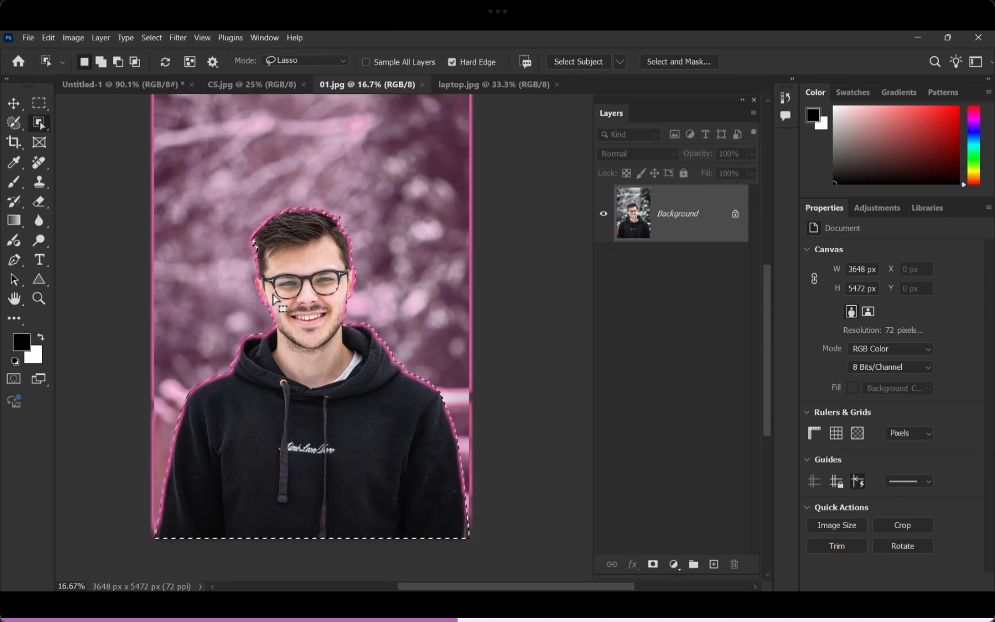
Copy the selected man and paste him onto a separate layer above the background.
click(48, 39)
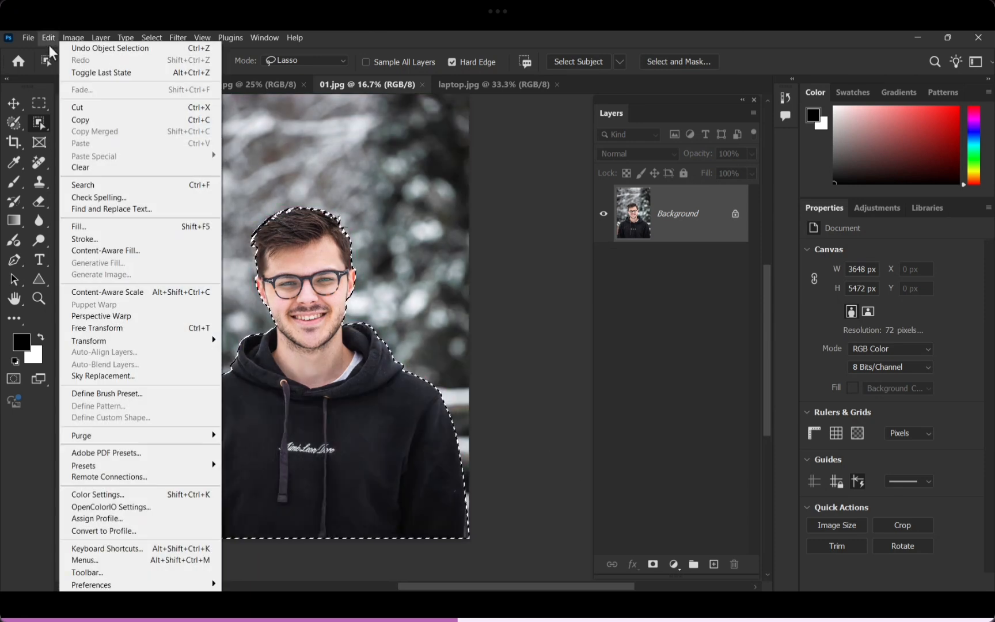
click(111, 120)
click(50, 40)
click(131, 142)
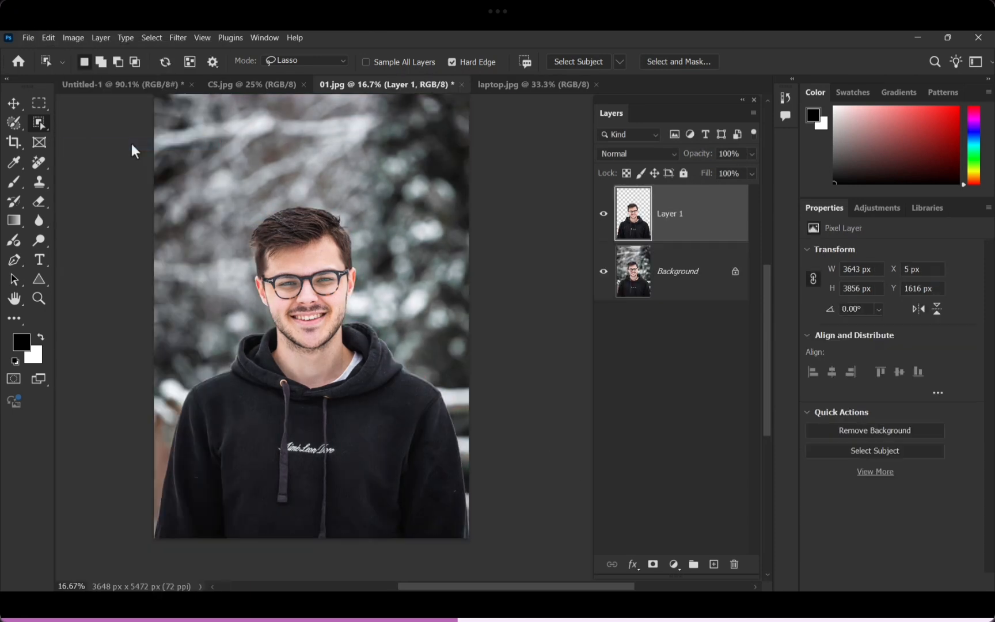
Hide the Background layer to inspect the man's cutout, and delete the pasted cutout layer.
click(14, 103)
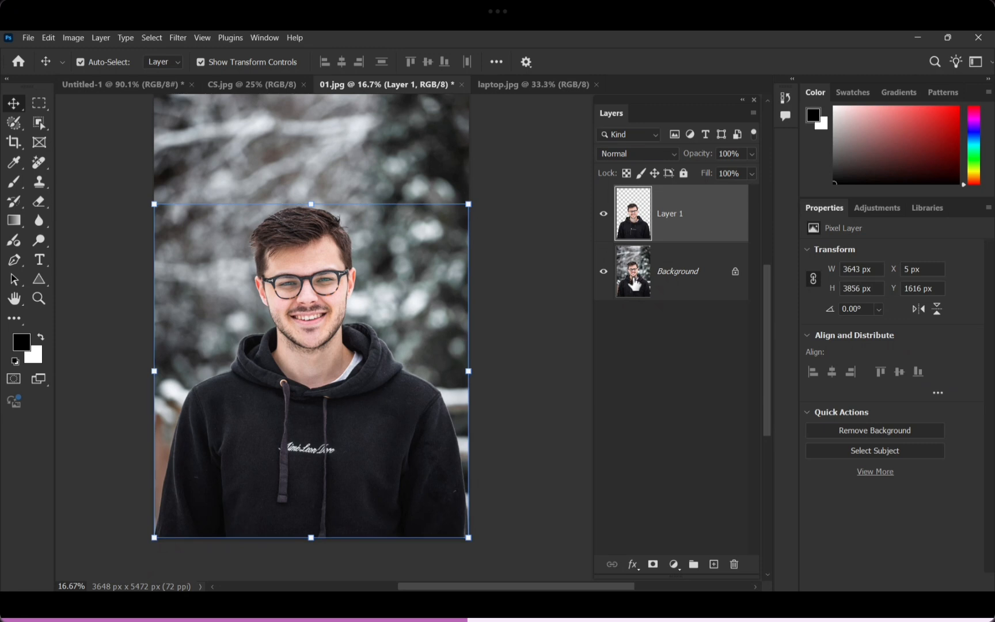
click(604, 272)
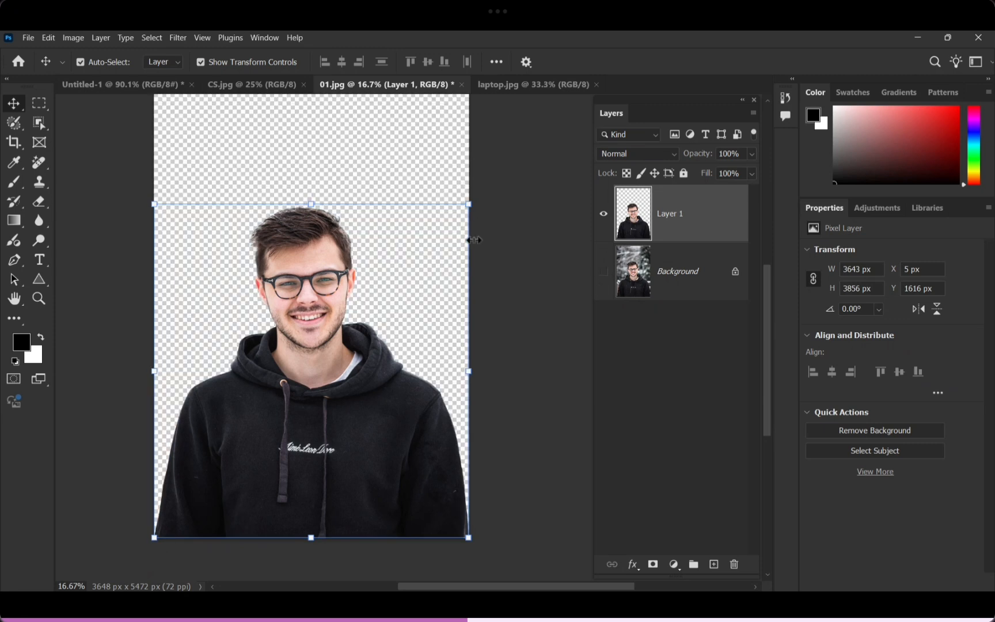
click(515, 224)
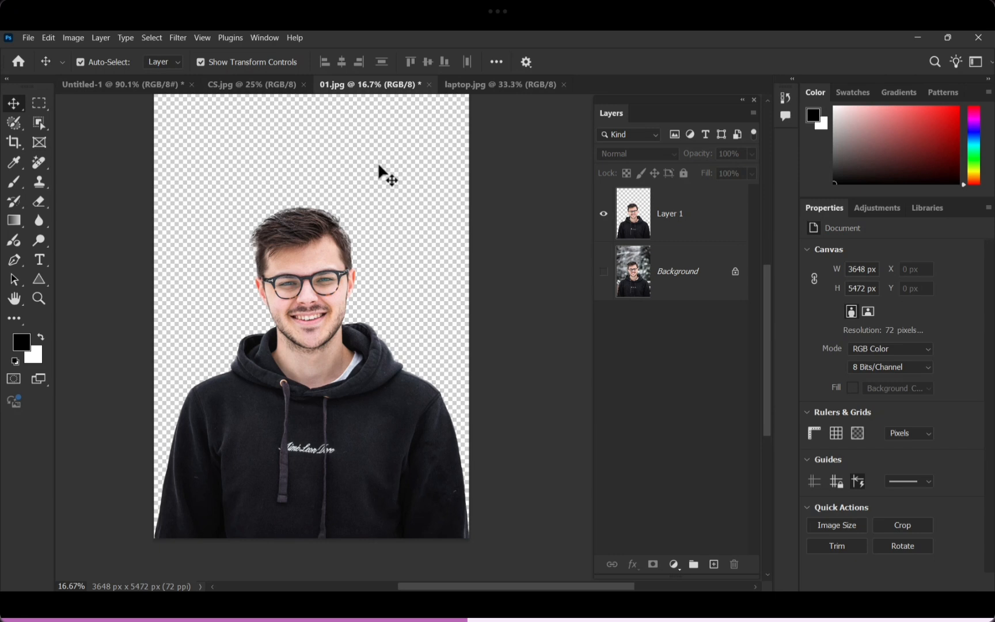
click(637, 230)
key(Delete)
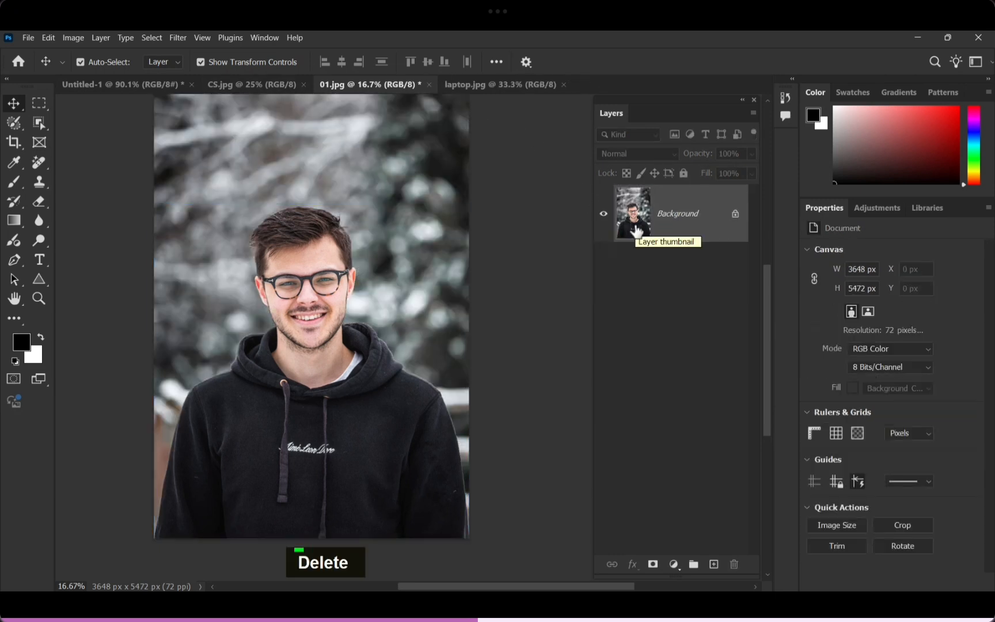
In laptop.jpg, paint over the laptop with the Quick Selection tool and extend the selection onto the tabletop.
click(491, 87)
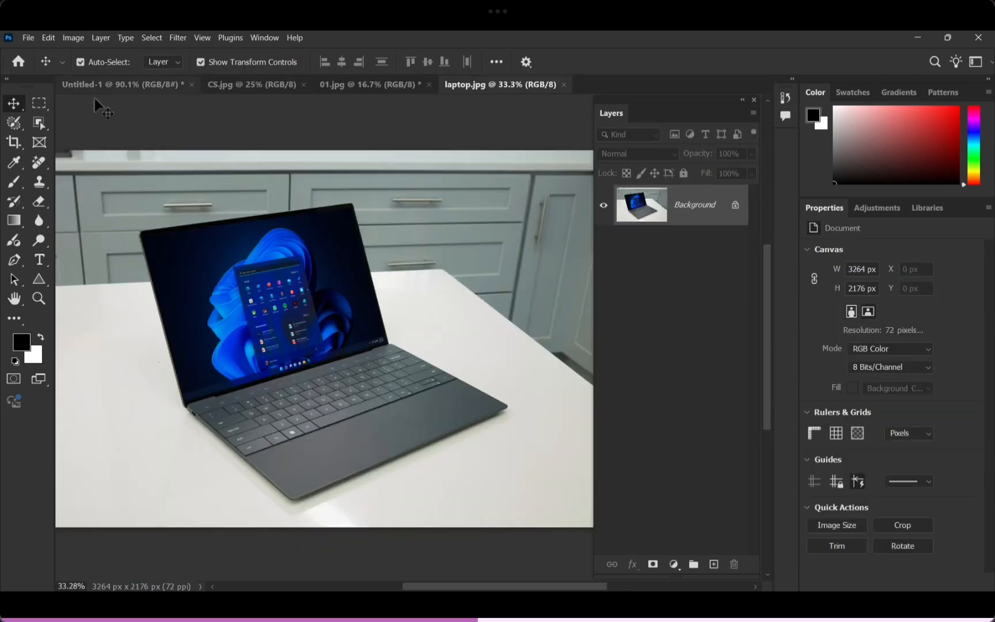
click(38, 123)
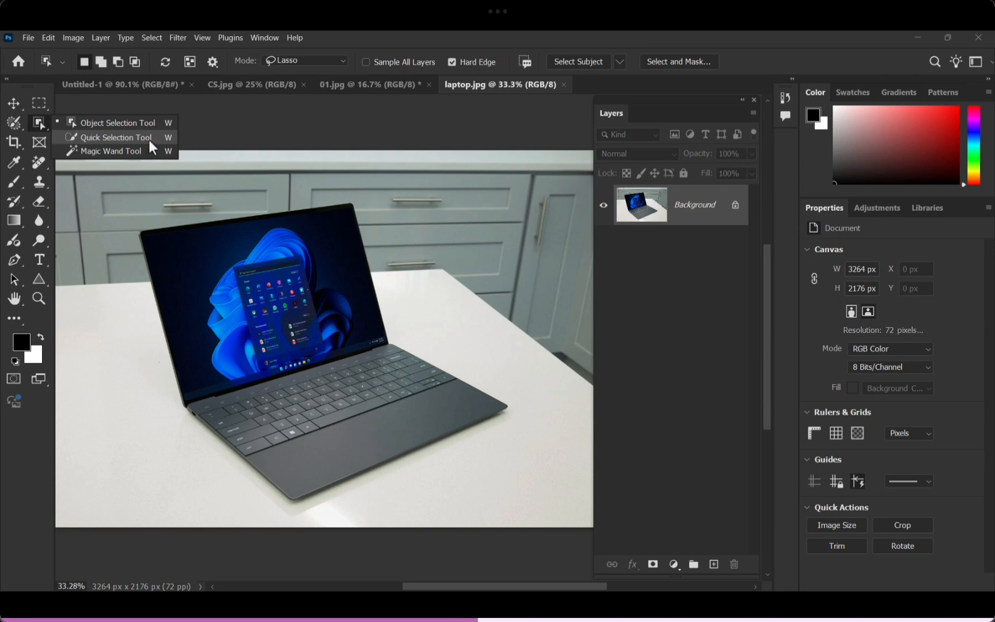
click(148, 139)
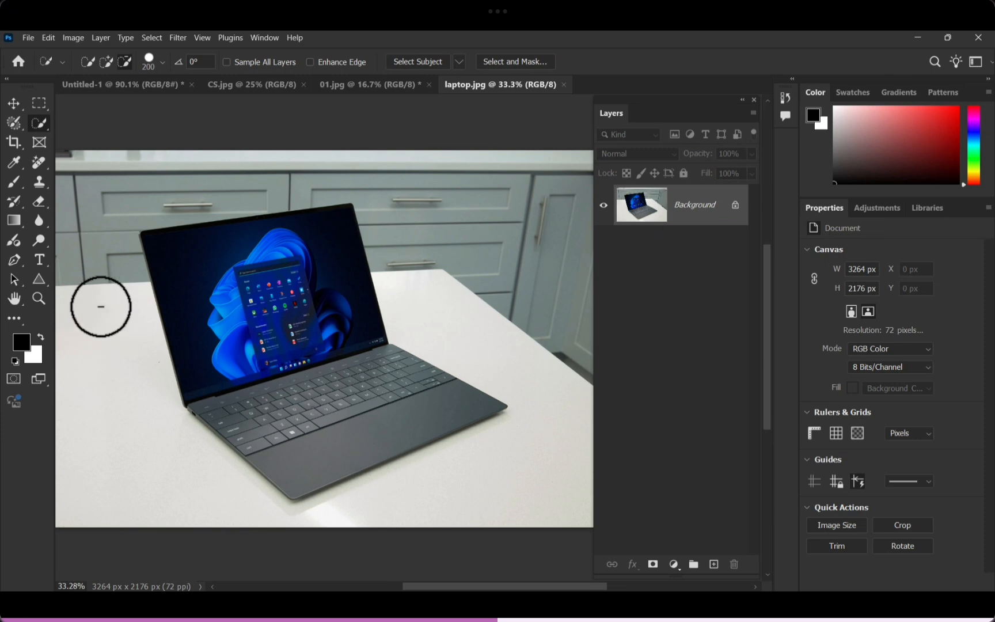
click(93, 65)
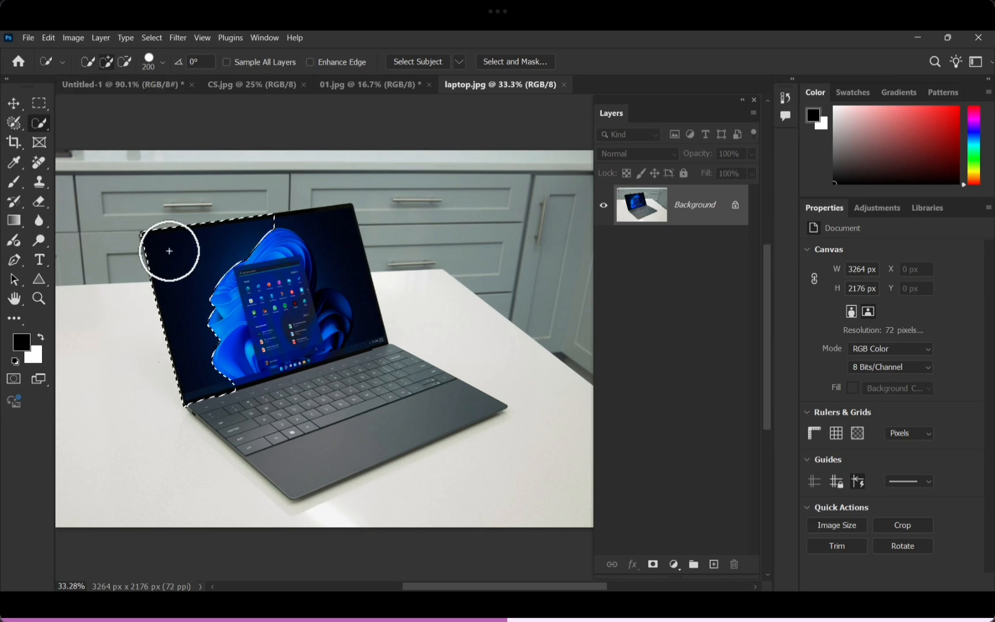
mouse_move(288, 243)
mouse_down()
mouse_move(317, 266)
mouse_move(266, 383)
mouse_move(329, 432)
mouse_up()
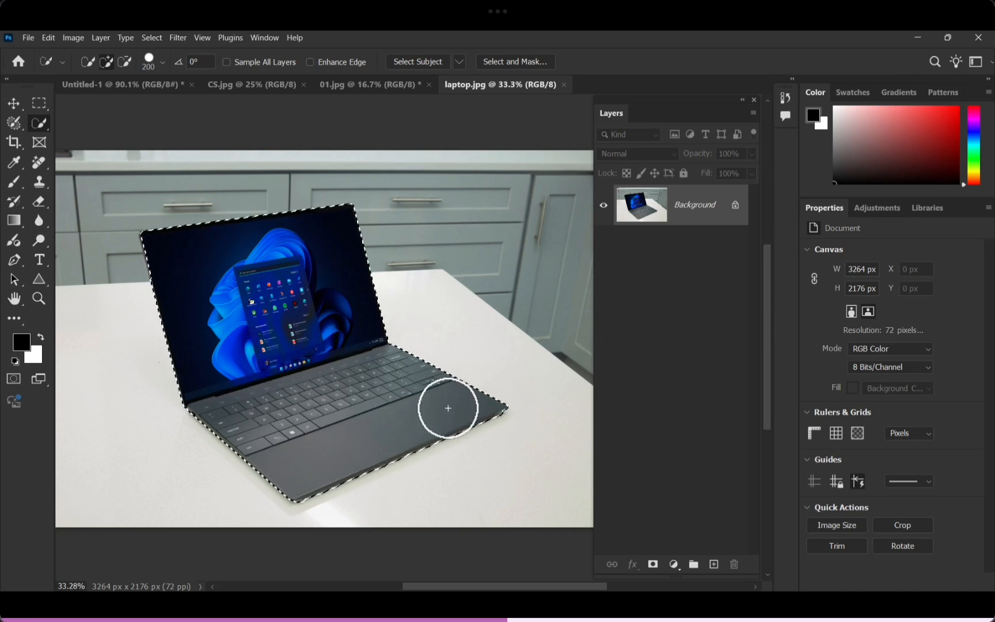
drag(462, 422, 535, 555)
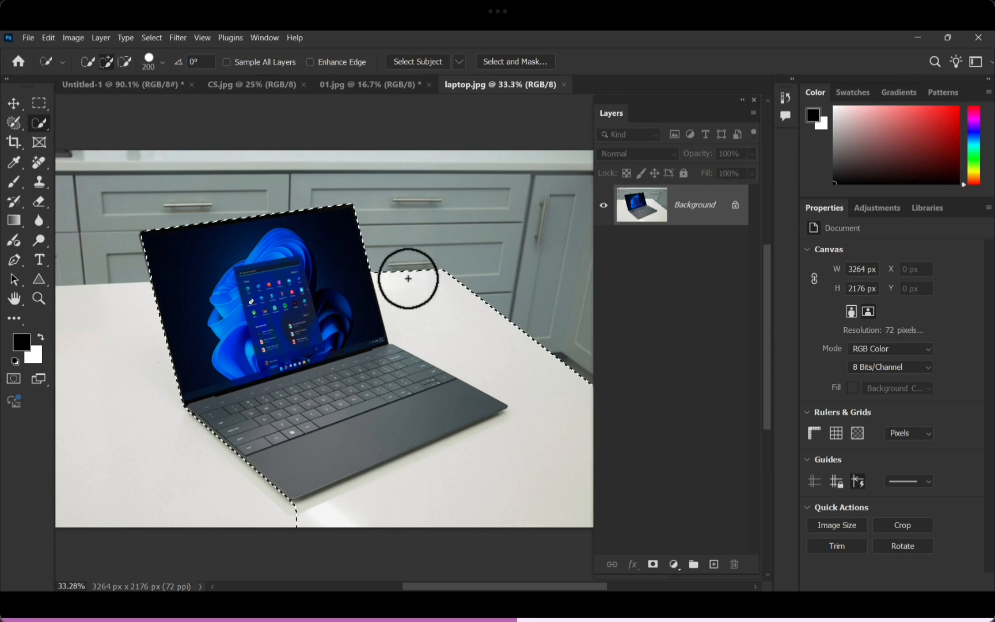
Switch Quick Selection to subtract mode and remove the tabletop and part of the laptop's palm rest from the selection.
click(125, 62)
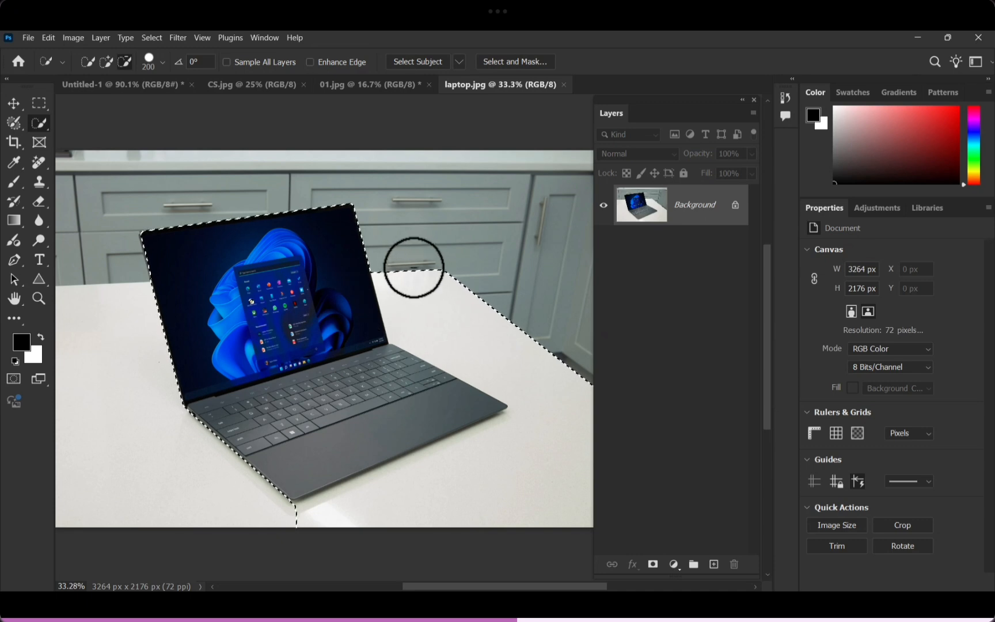
mouse_move(422, 280)
mouse_down()
mouse_move(570, 398)
mouse_move(565, 457)
mouse_move(431, 502)
mouse_move(323, 522)
mouse_up()
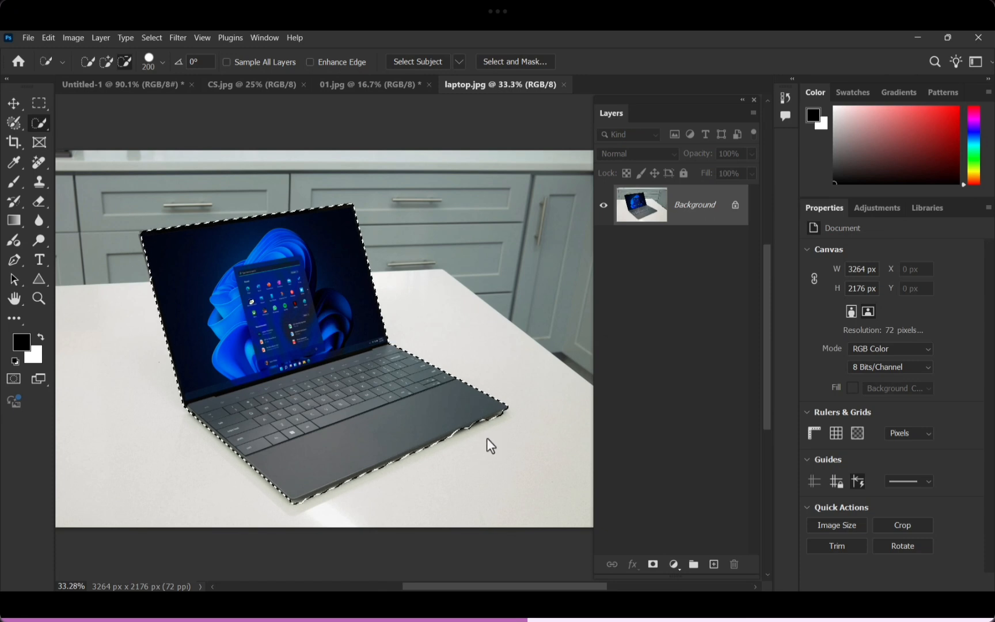
drag(457, 428, 400, 417)
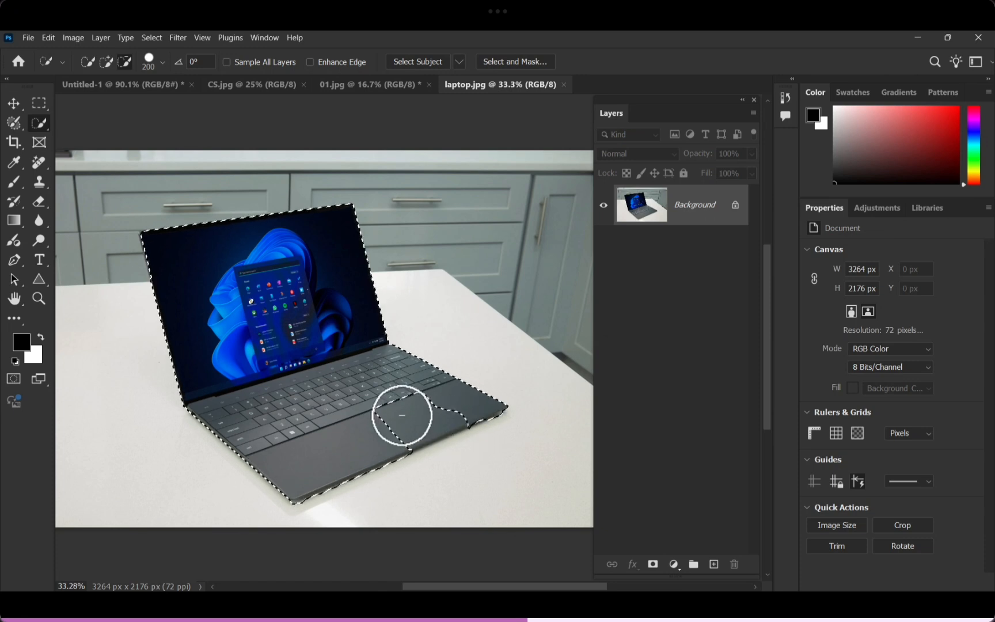
Switch Quick Selection to add mode and paint the laptop's missing palm-rest area back into the selection.
click(106, 59)
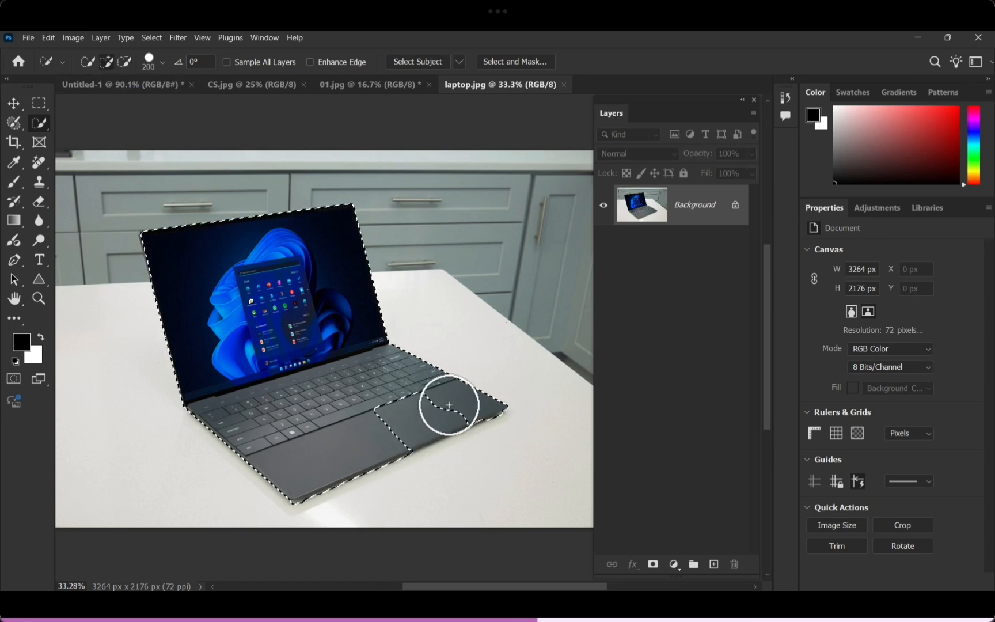
mouse_move(462, 407)
mouse_down()
mouse_move(378, 422)
mouse_move(393, 417)
mouse_up()
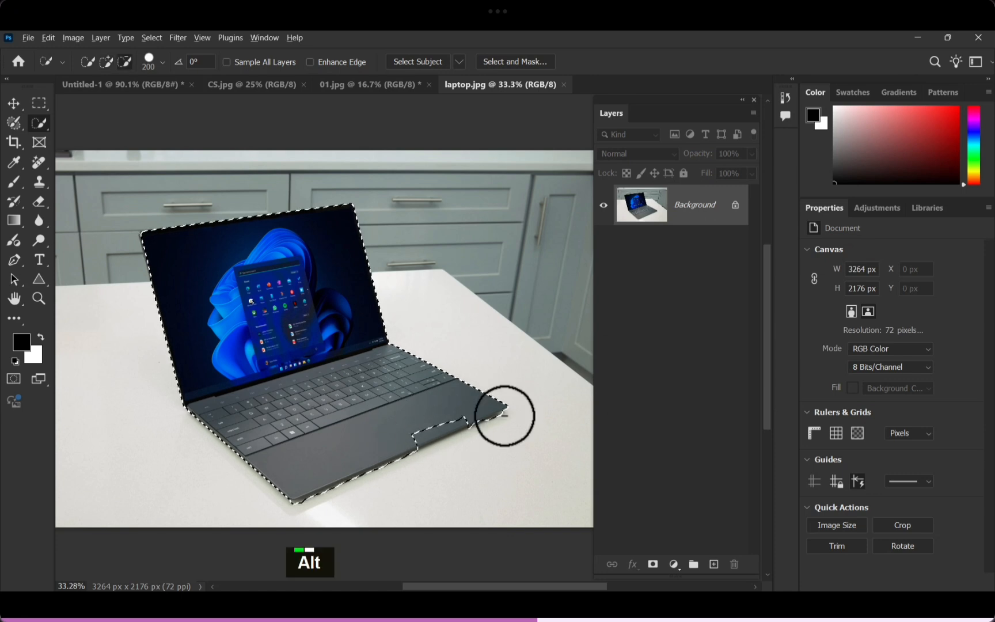
Resize the Quick Selection brush for close work on the laptop's front edge, setting it to 101 px.
scroll(501, 414, up, 3)
scroll(430, 408, up, 2)
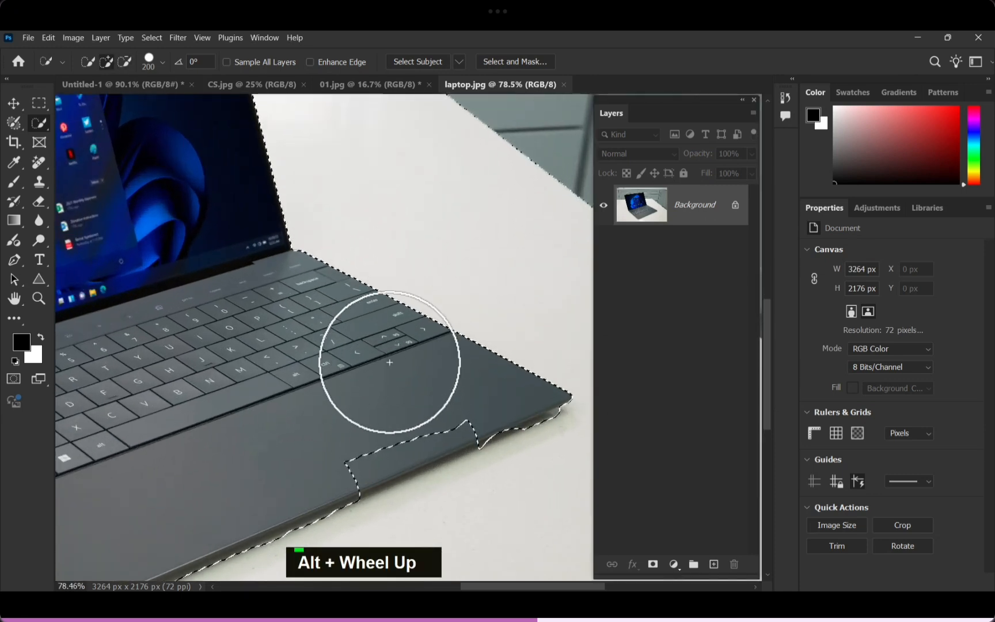
key(bracketleft)
key(bracketleft)
key(bracketleft)
key(bracketleft)
key(bracketleft)
key(bracketleft)
key(bracketleft)
key(bracketleft)
key(bracketleft)
key(bracketleft)
key(bracketleft)
key(bracketleft)
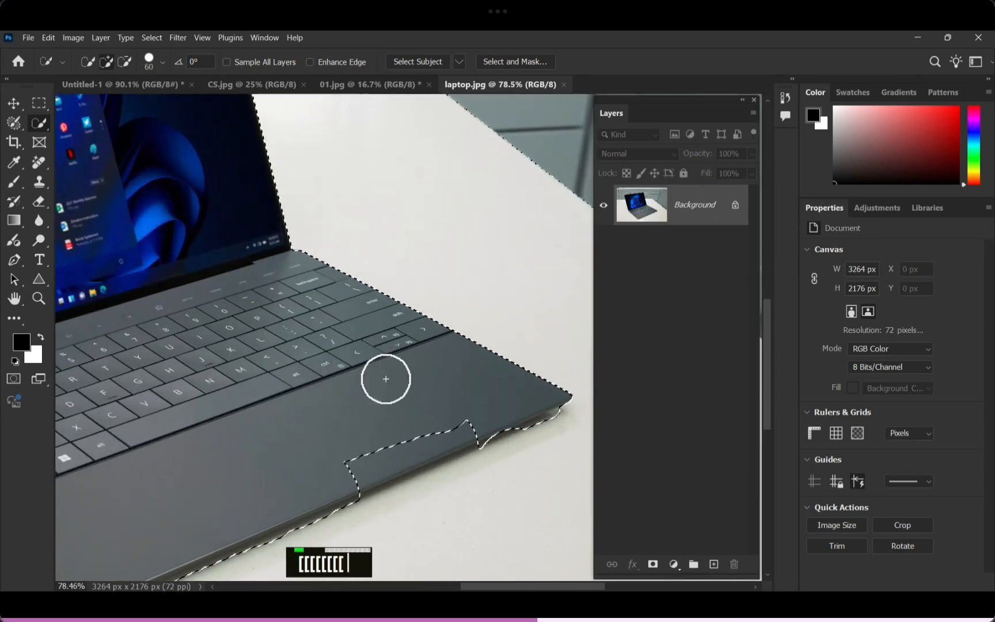
key(bracketright)
key(bracketright)
key(bracketright)
key(bracketleft)
key(bracketleft)
key(bracketleft)
key(bracketleft)
key(bracketleft)
key(bracketleft)
key(bracketleft)
key(bracketleft)
key(bracketleft)
key(bracketleft)
key(bracketleft)
key(bracketleft)
key(bracketleft)
key(bracketleft)
key(bracketright)
key(bracketright)
key(bracketright)
key(bracketright)
key(bracketright)
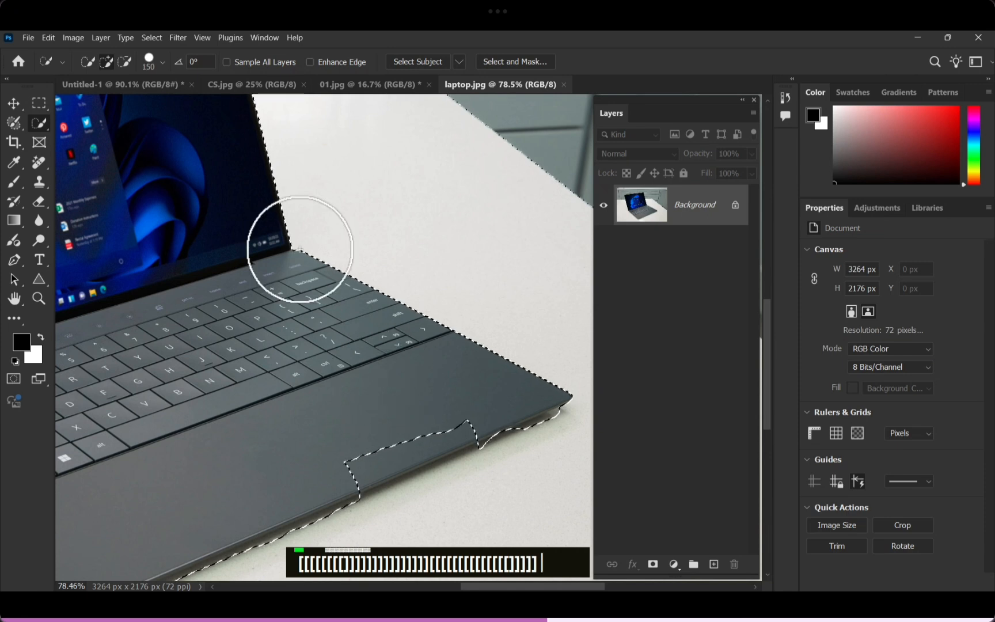
click(164, 64)
drag(156, 98, 149, 102)
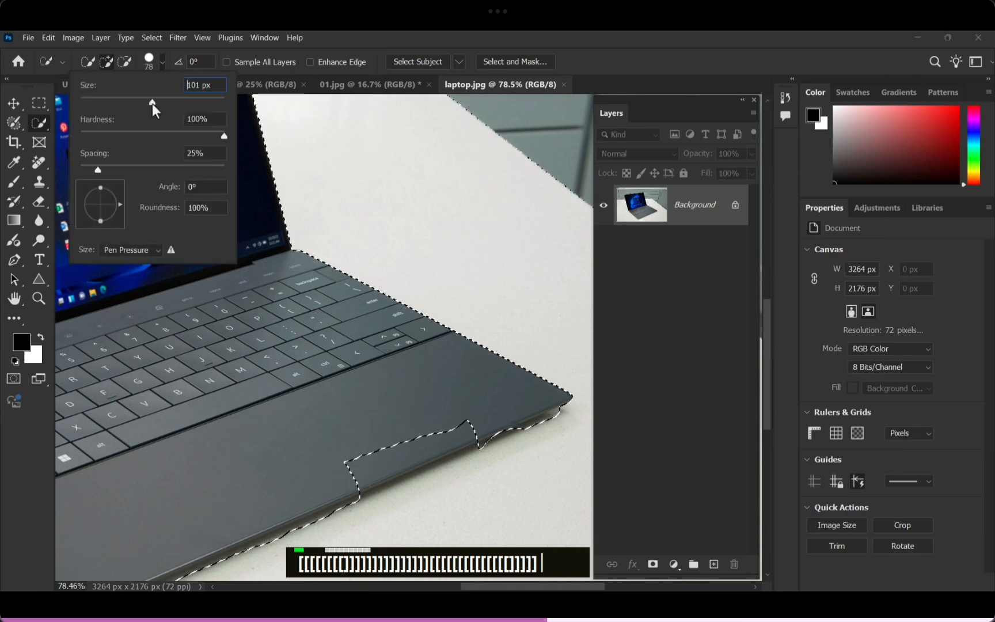
click(409, 222)
Paint along the gap at the laptop's front edge and make another stroke from the palm rest across the tabletop.
drag(465, 425, 392, 437)
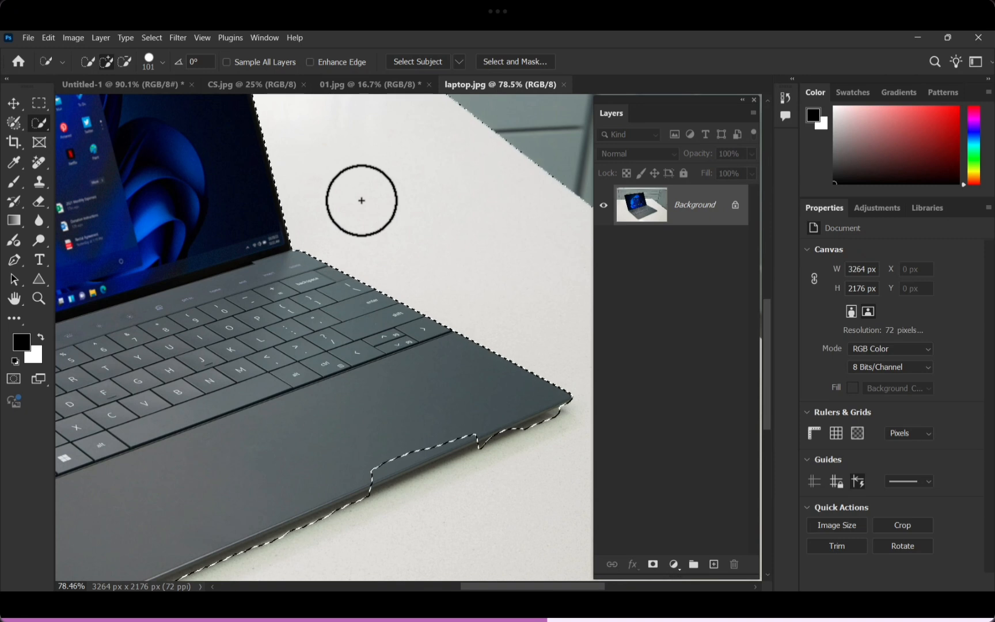
click(127, 64)
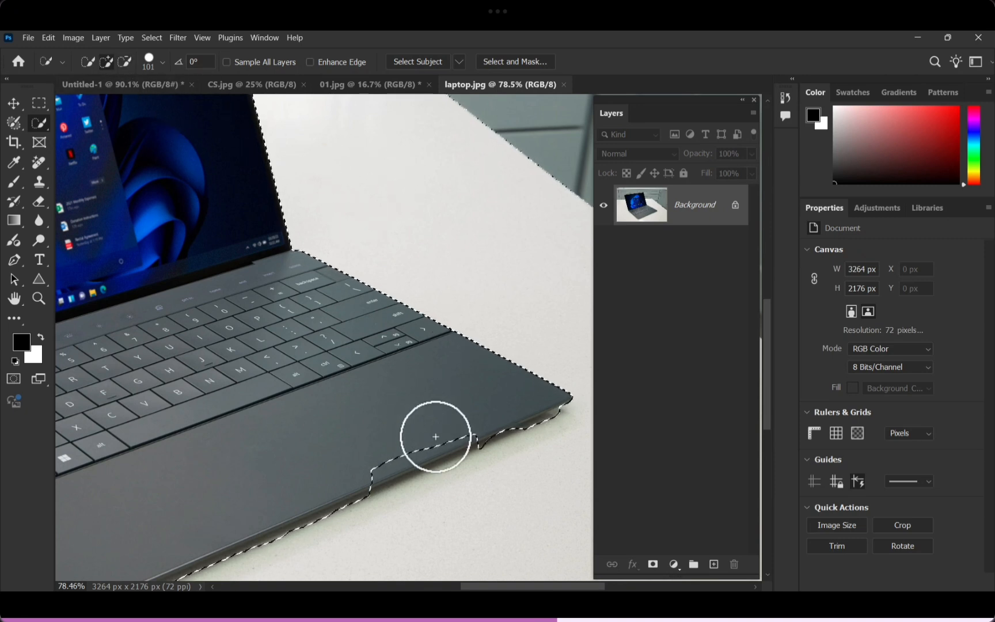
scroll(435, 436, down, 3)
mouse_move(422, 433)
mouse_down()
mouse_move(432, 457)
mouse_move(506, 510)
mouse_up()
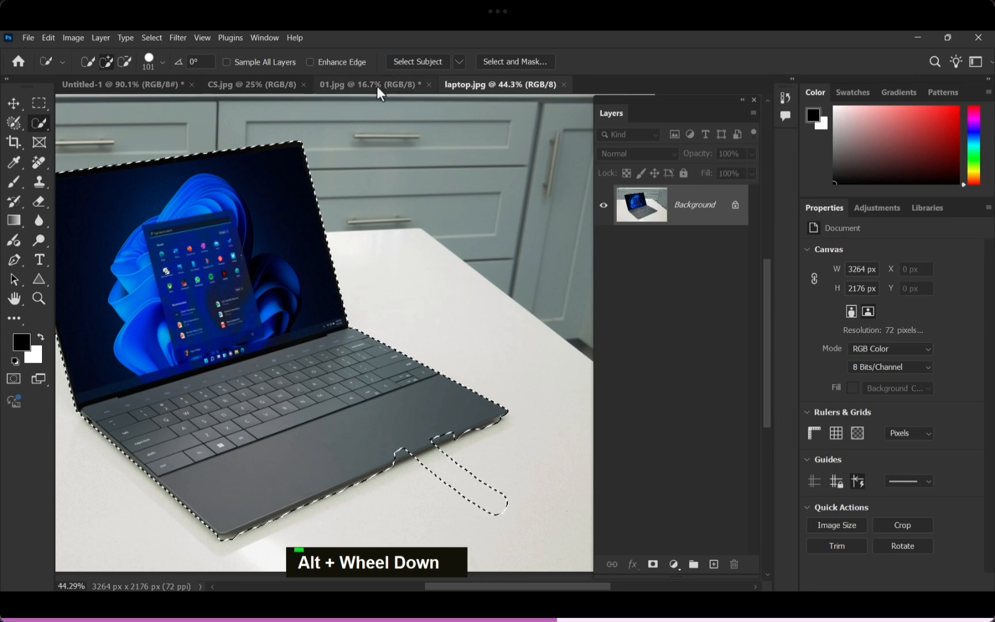
In 01.jpg, paint over the man's hair, face and hoodie with Quick Selection to select him.
click(378, 87)
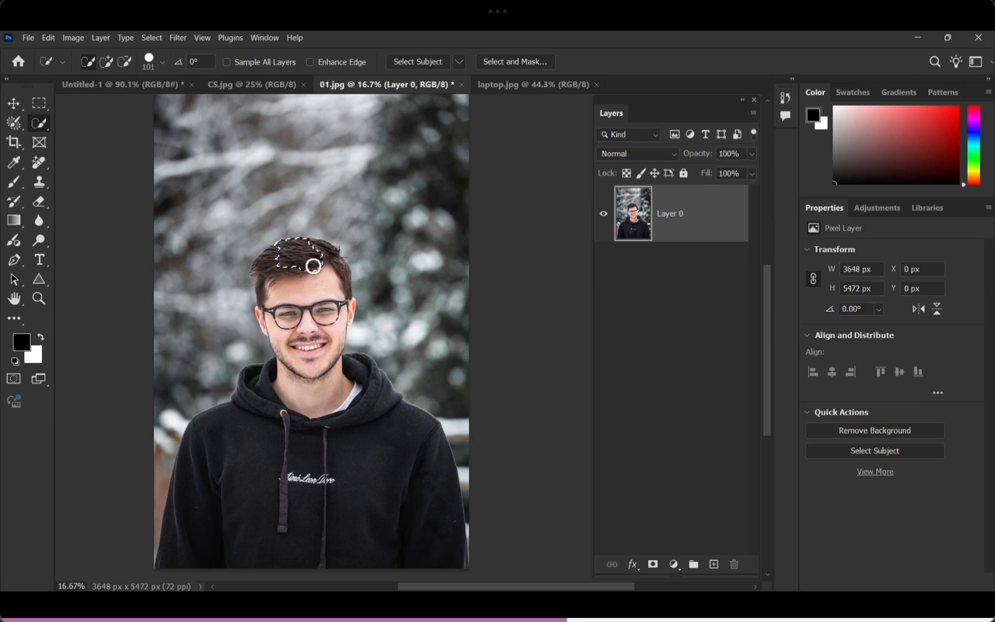
mouse_move(282, 415)
mouse_down()
mouse_move(224, 489)
mouse_move(345, 529)
mouse_move(406, 526)
mouse_move(460, 440)
mouse_move(467, 508)
mouse_up()
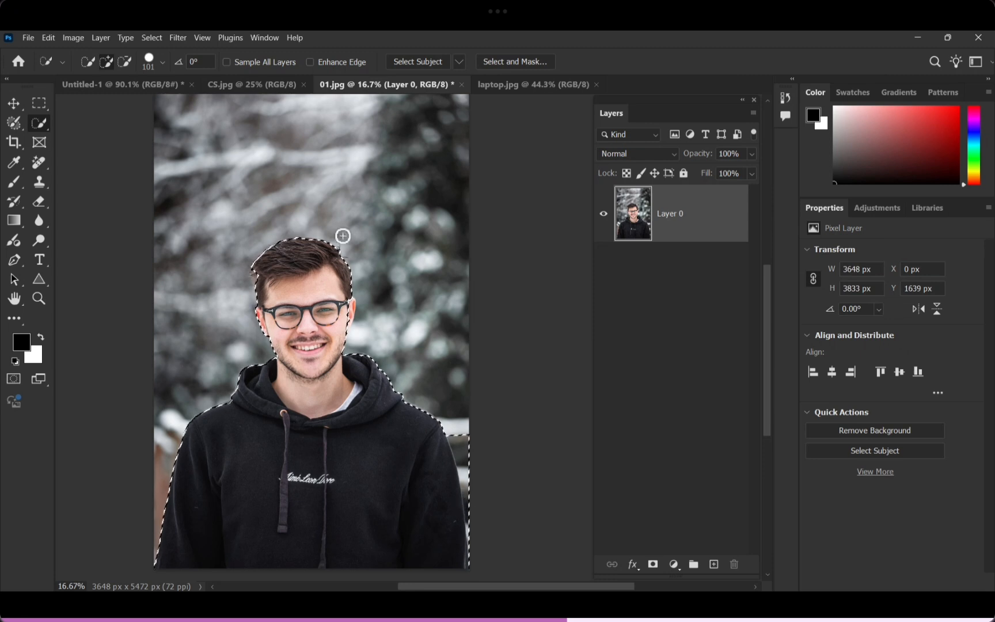
Switch Quick Selection to subtract mode and remove the background beside the man's shoulder and sleeve from the selection.
click(125, 62)
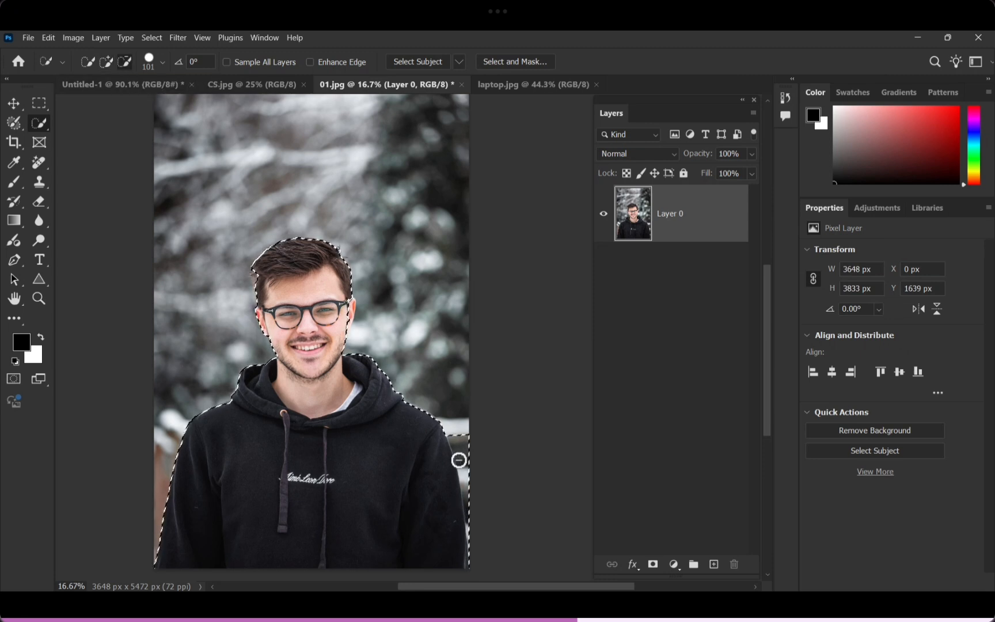
scroll(477, 475, up, 3)
drag(478, 475, 389, 290)
drag(126, 259, 285, 398)
drag(248, 358, 291, 293)
drag(386, 373, 275, 318)
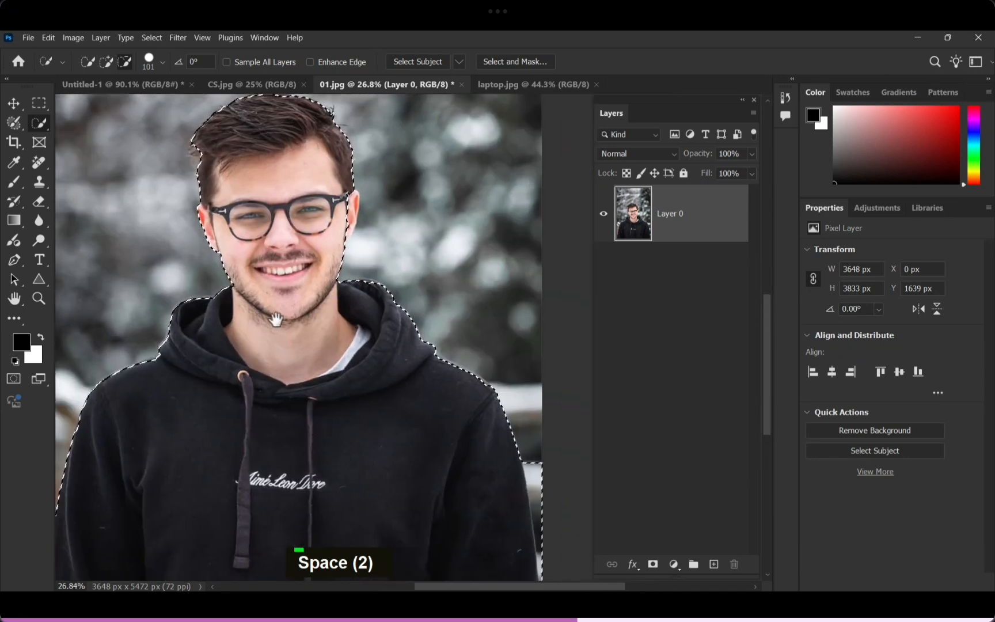
alt+scroll(277, 320, up, 1)
alt+scroll(277, 320, up, 1)
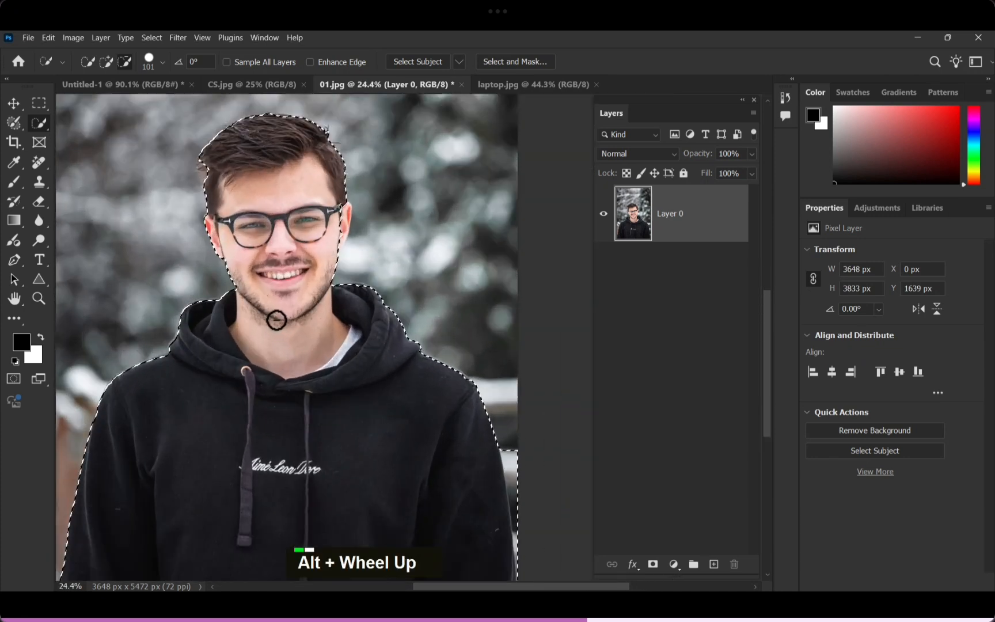
alt+scroll(276, 320, down, 1)
mouse_move(199, 294)
mouse_down()
mouse_move(160, 296)
mouse_move(299, 304)
mouse_move(141, 302)
mouse_move(188, 302)
mouse_up()
alt+scroll(473, 430, up, 3)
drag(474, 430, 401, 356)
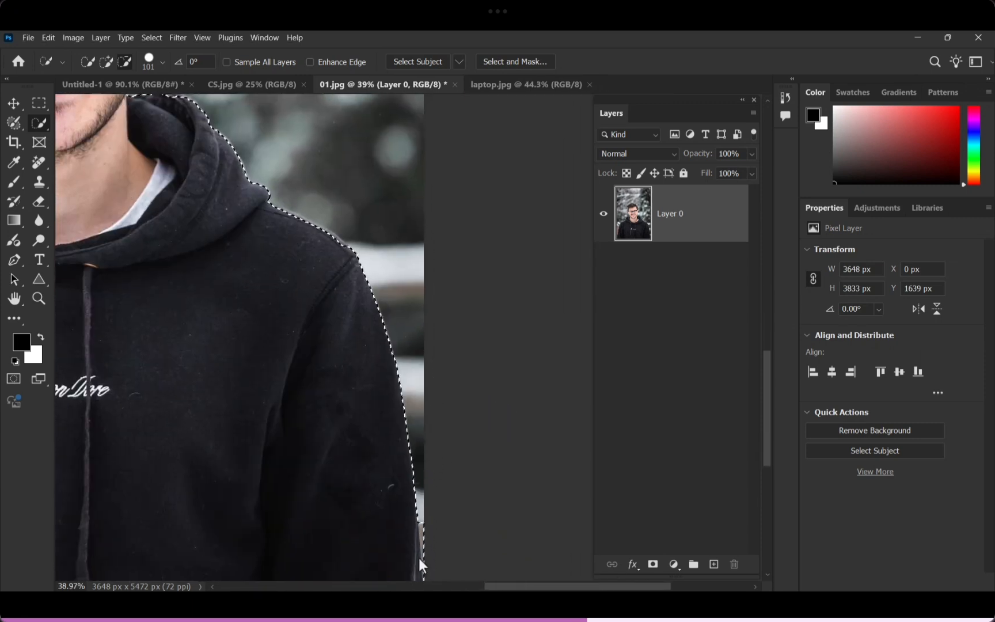
Clean up the selection edge along the man's shoulder and remove the leftover background sliver beside his lower sleeve.
alt+scroll(459, 360, down, 3)
alt+scroll(388, 351, up, 3)
alt+scroll(388, 351, up, 3)
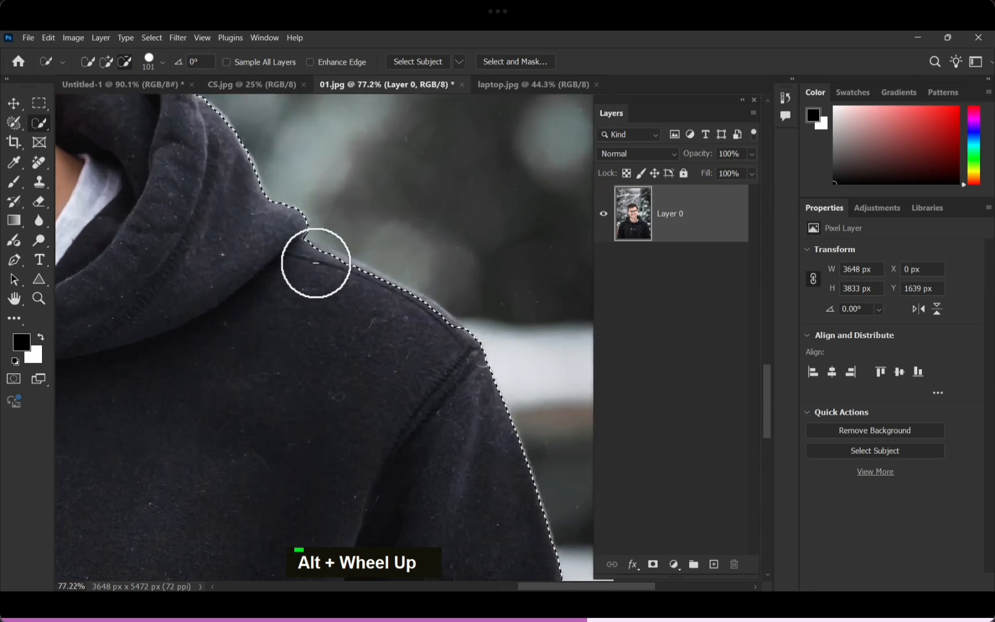
mouse_move(325, 281)
mouse_down()
mouse_move(346, 279)
mouse_move(455, 344)
mouse_up()
alt+scroll(356, 355, down, 6)
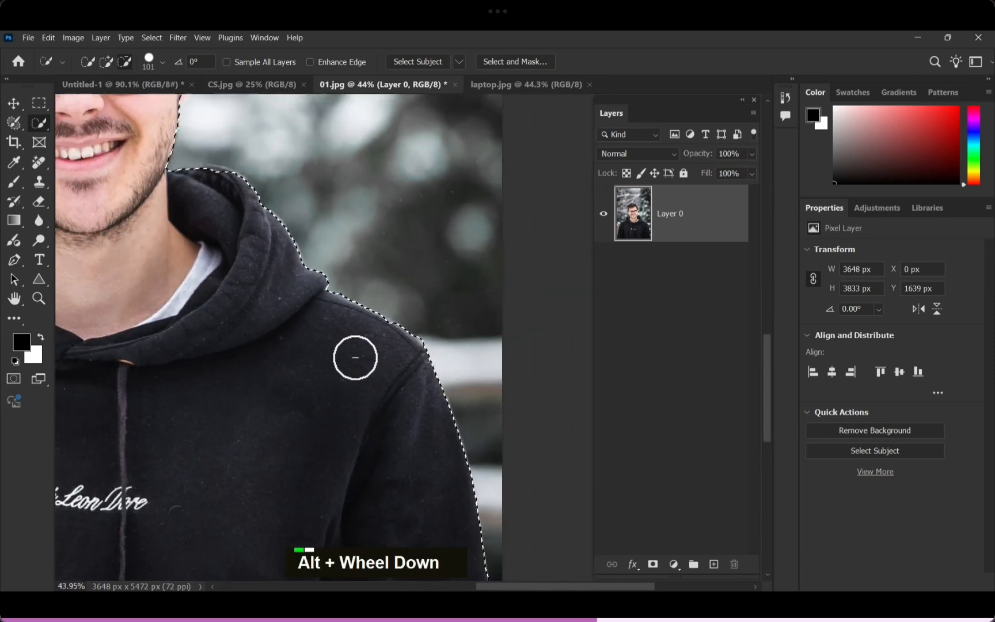
drag(256, 327, 302, 329)
drag(241, 364, 257, 364)
scroll(257, 364, up, 1)
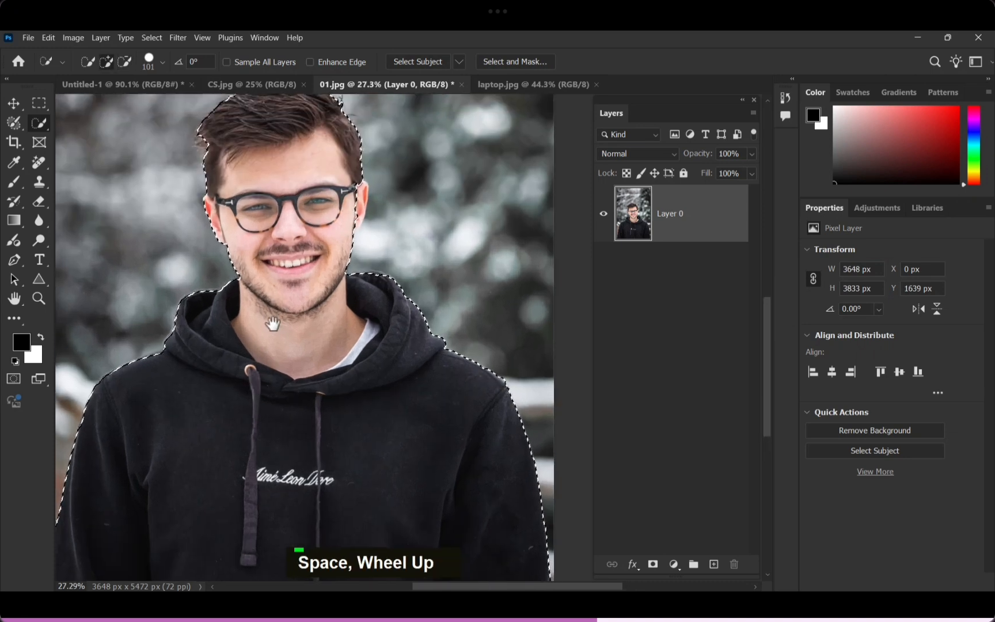
alt+scroll(334, 305, down, 2)
alt+scroll(307, 288, down, 1)
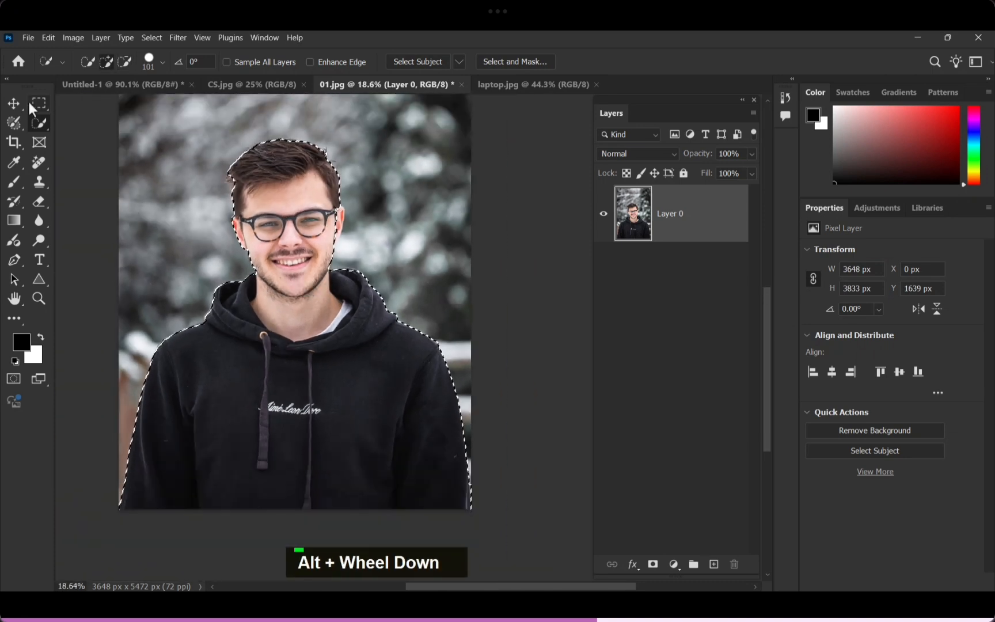
Activate the Move tool and deselect the man.
click(13, 103)
key(ctrl+d)
drag(404, 236, 401, 265)
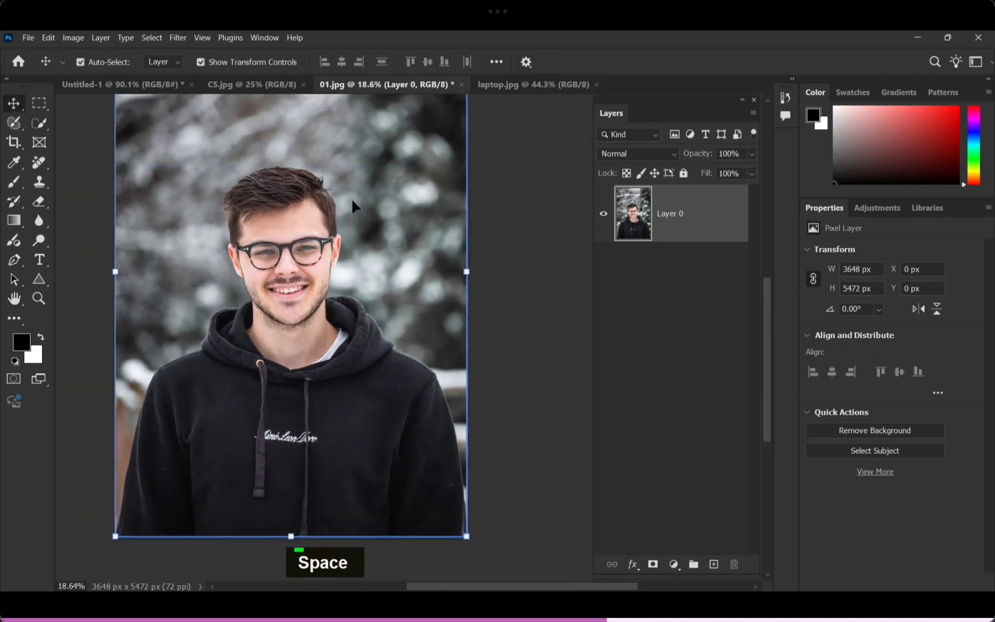
Activate the Magic Wand tool, switch to CS.jpg and unlock its Background layer.
click(39, 122)
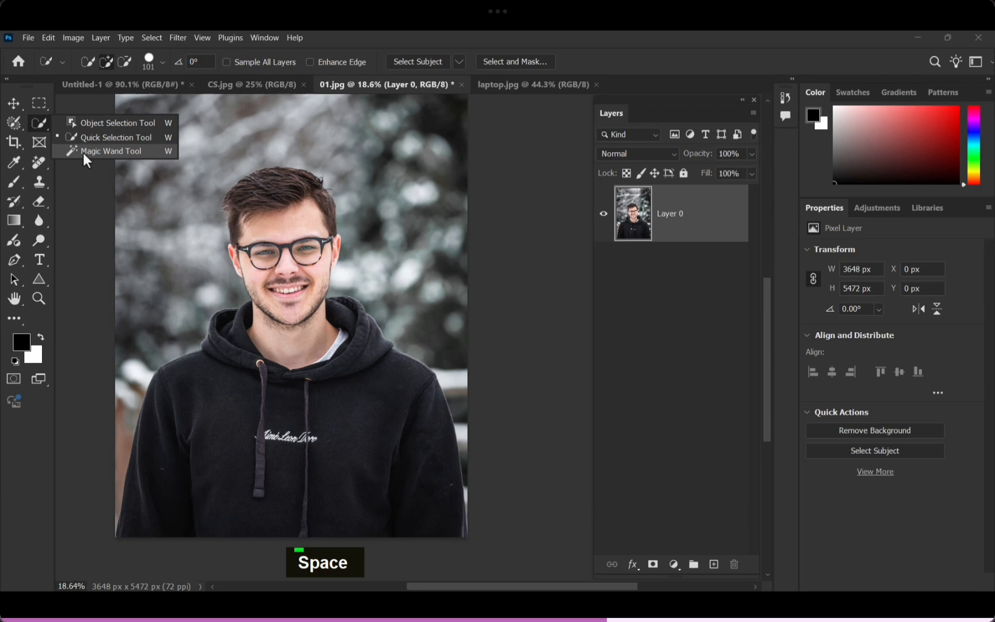
click(151, 150)
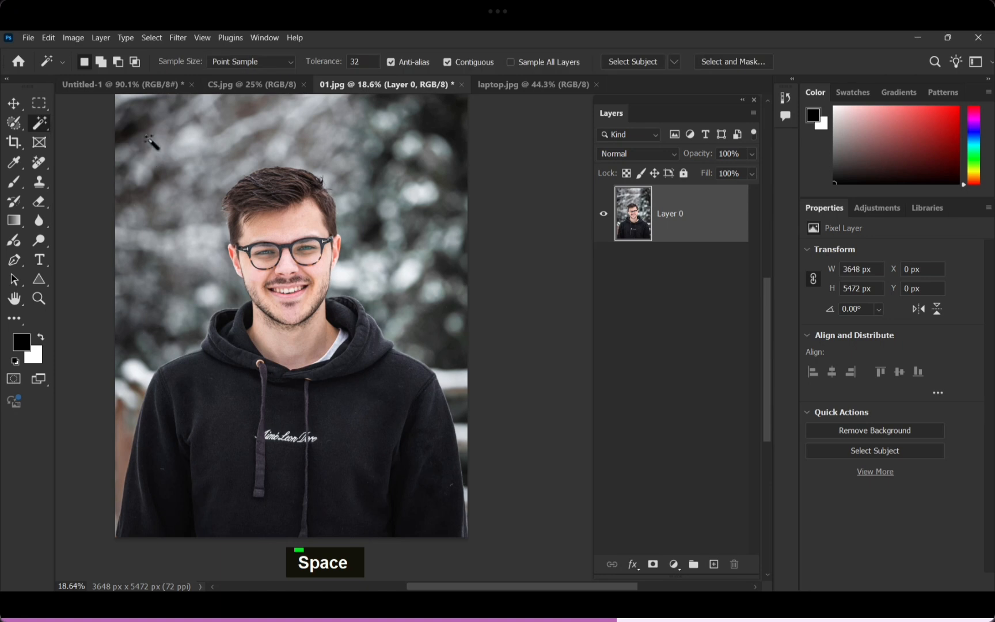
click(270, 91)
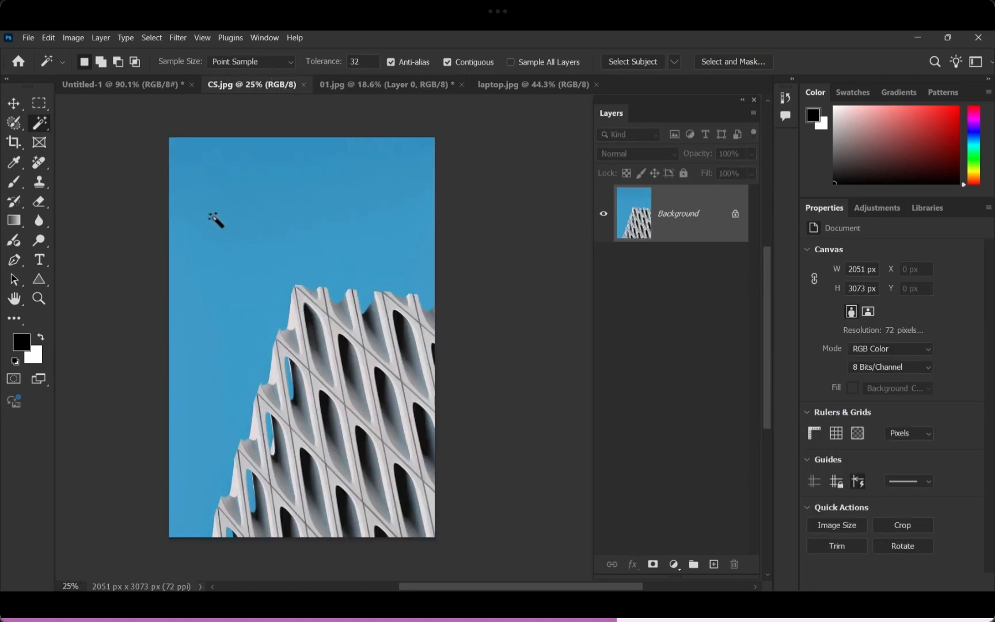
click(735, 217)
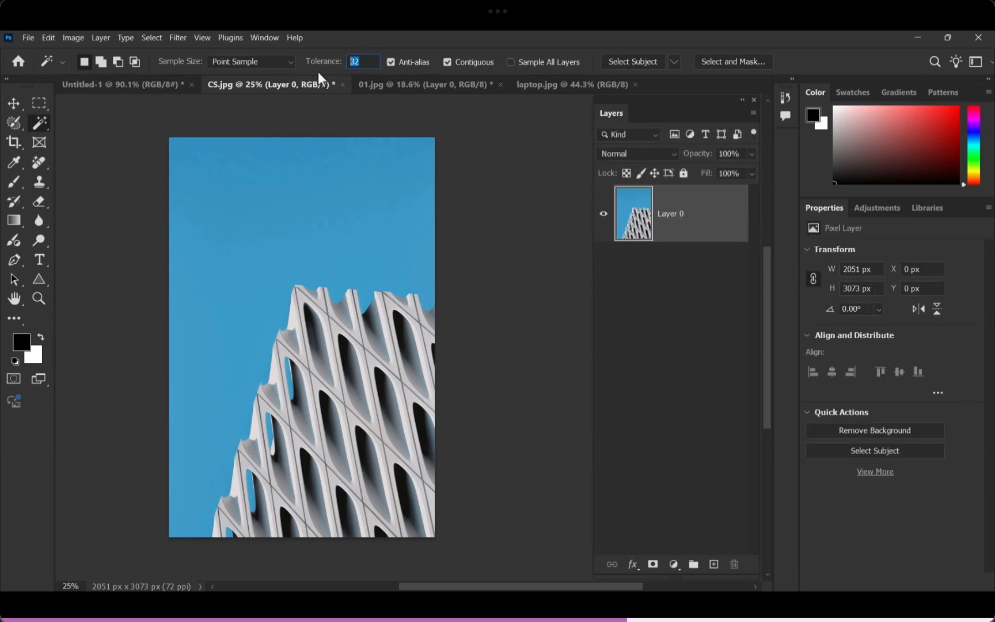
Set the Magic Wand tolerance to 0, sample the blue sky and inspect the selected area up close.
text(0)
key(Return)
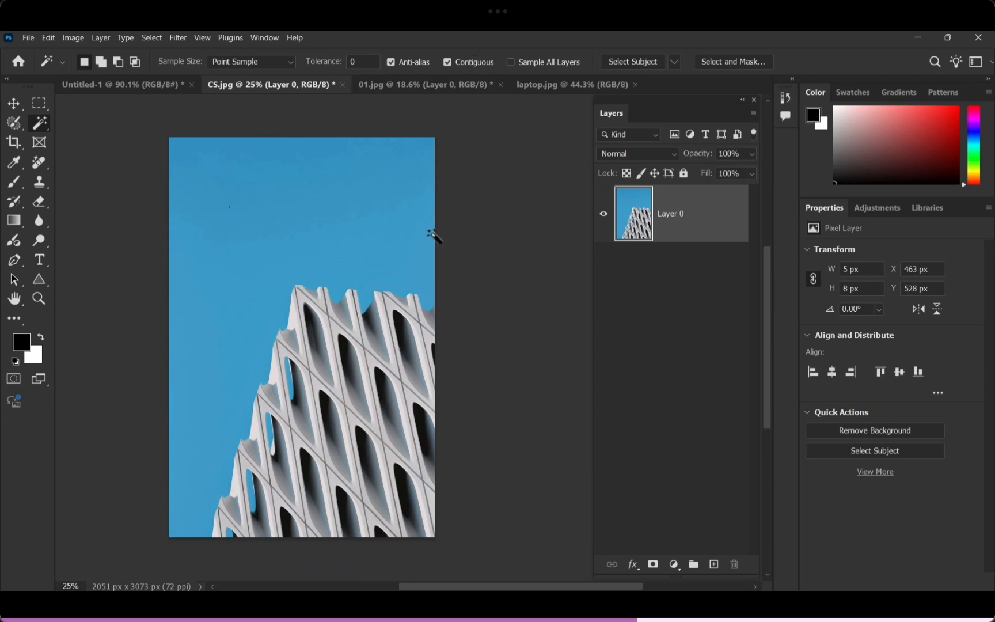
alt+scroll(252, 239, up, 6)
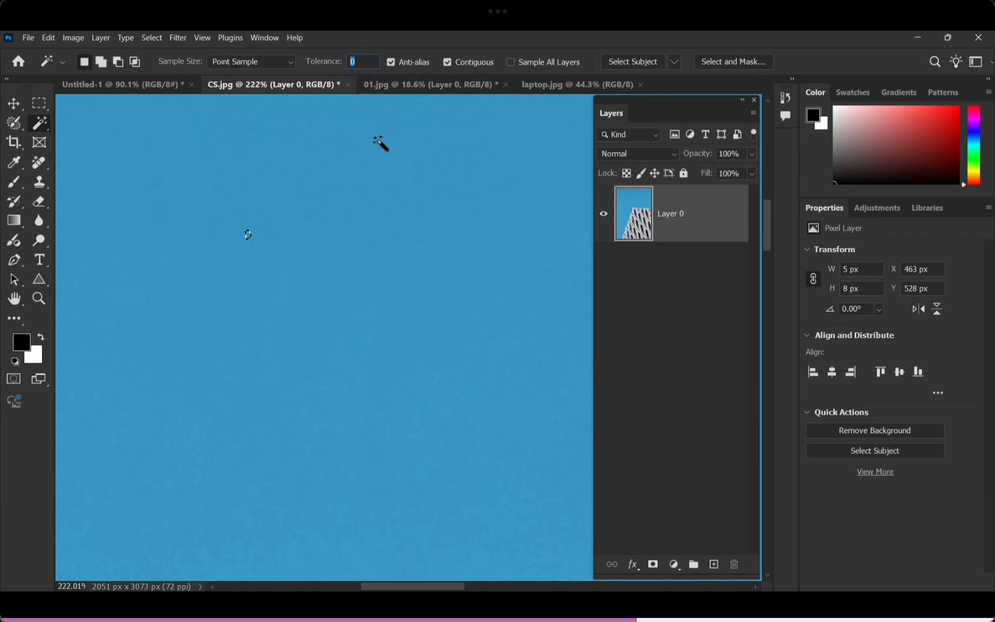
Try selecting the sky with the Magic Wand tolerance set to 10, inspect the selection edges, and deselect.
text(10)
key(Return)
alt+scroll(238, 214, down, 6)
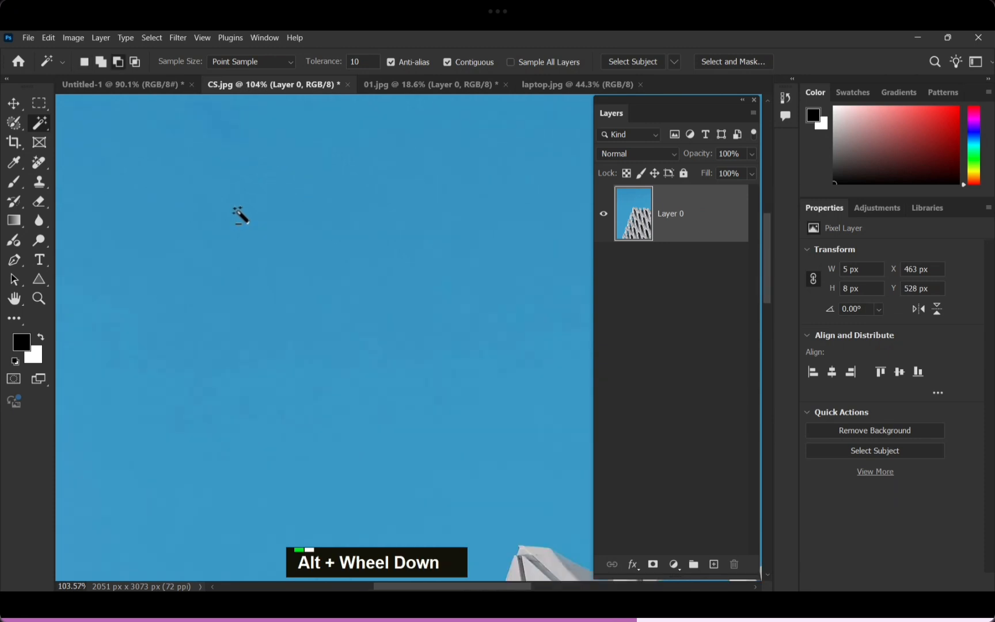
alt+scroll(288, 213, down, 1)
click(297, 194)
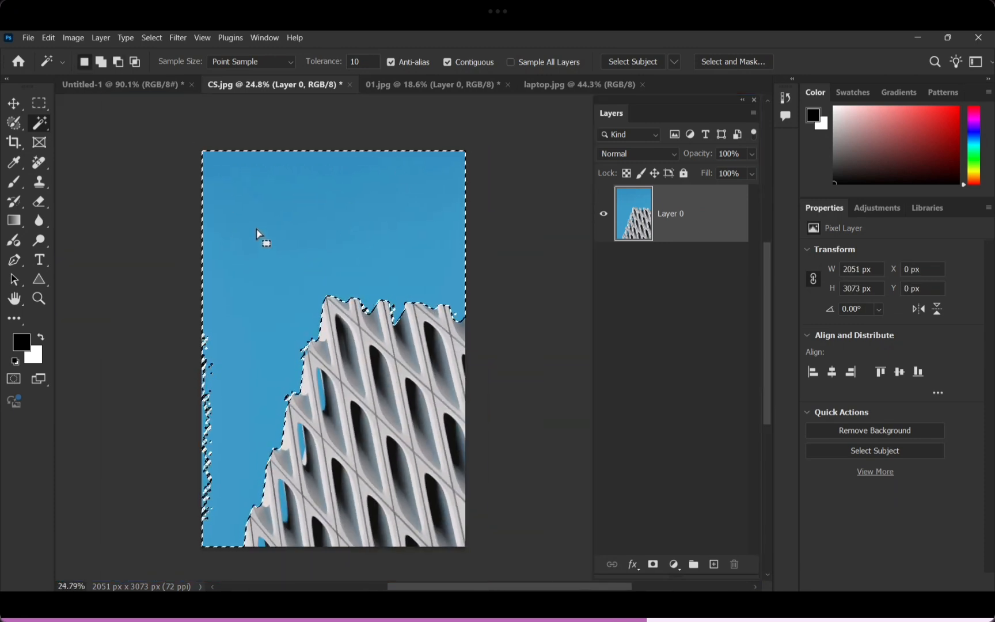
alt+scroll(196, 497, up, 3)
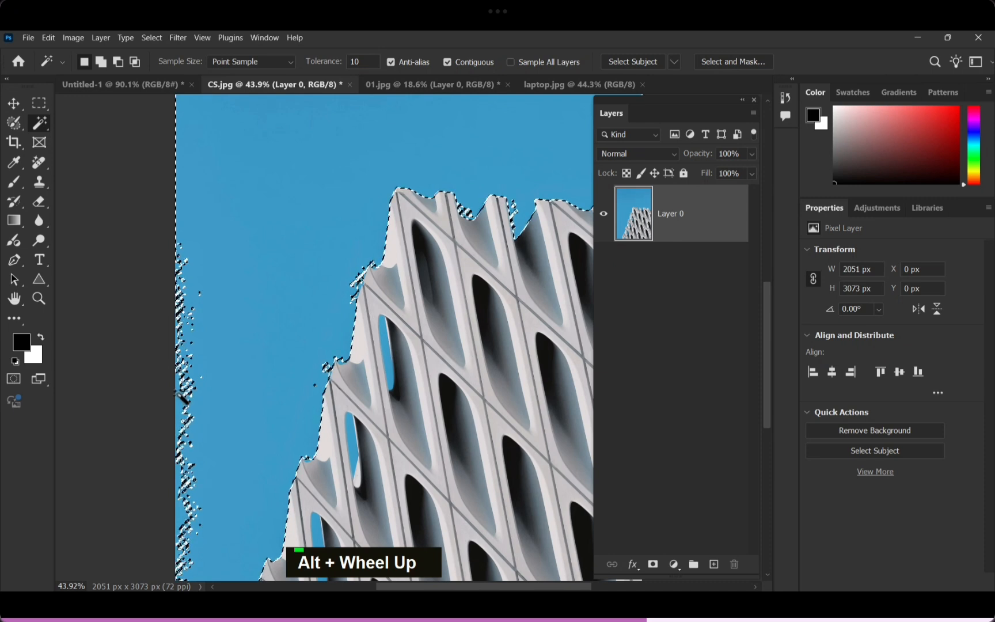
key(ctrl+d)
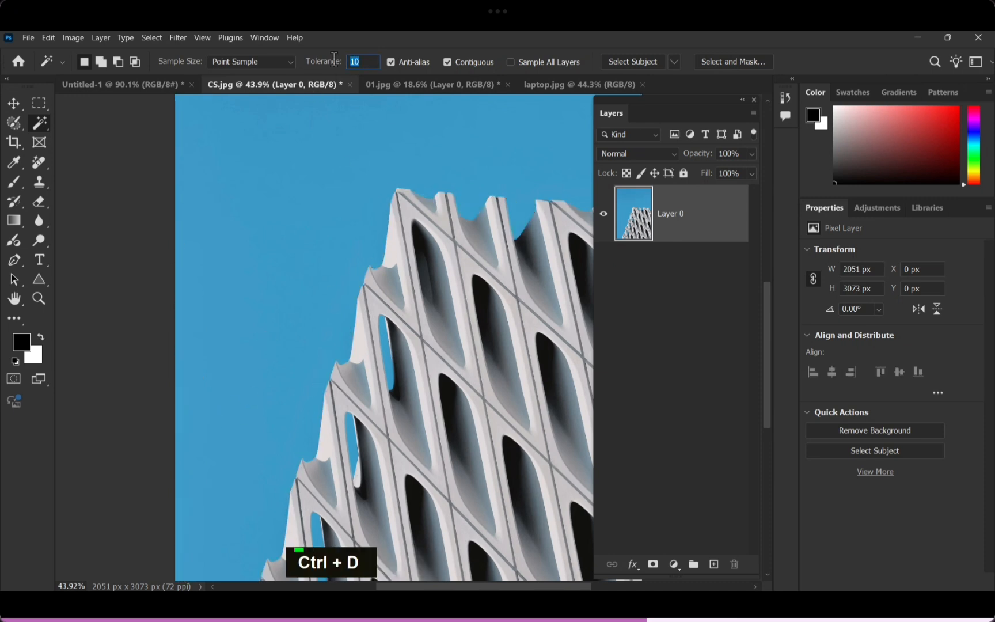
Set the Magic Wand tolerance to 20 and select the sky around the building.
text(20)
key(Return)
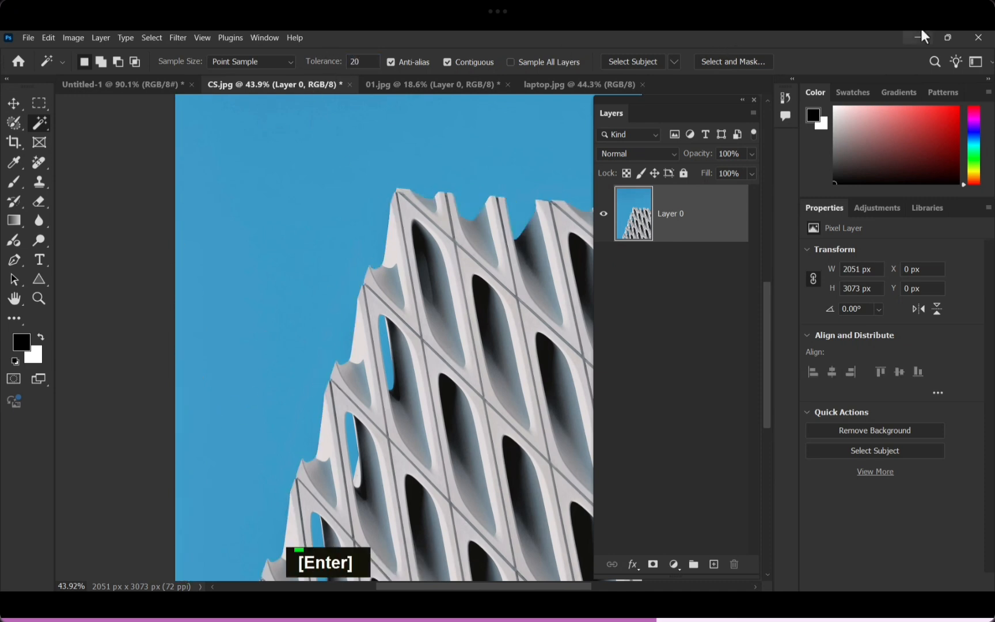
click(277, 164)
Switch the Magic Wand to add mode and include the sky patches showing through the building's openings.
key(space)
drag(300, 415, 241, 333)
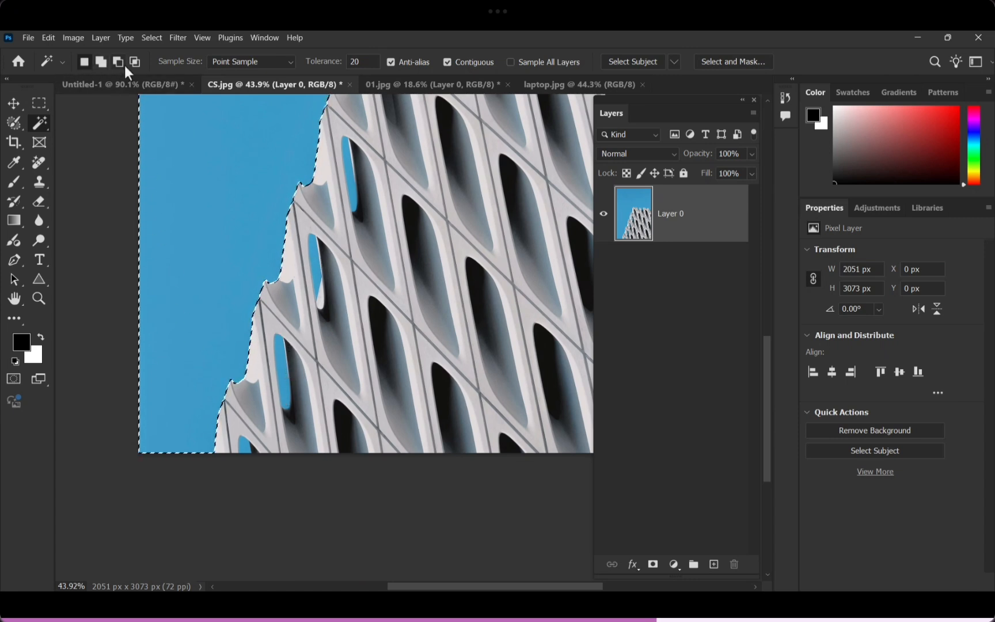
click(101, 65)
click(315, 268)
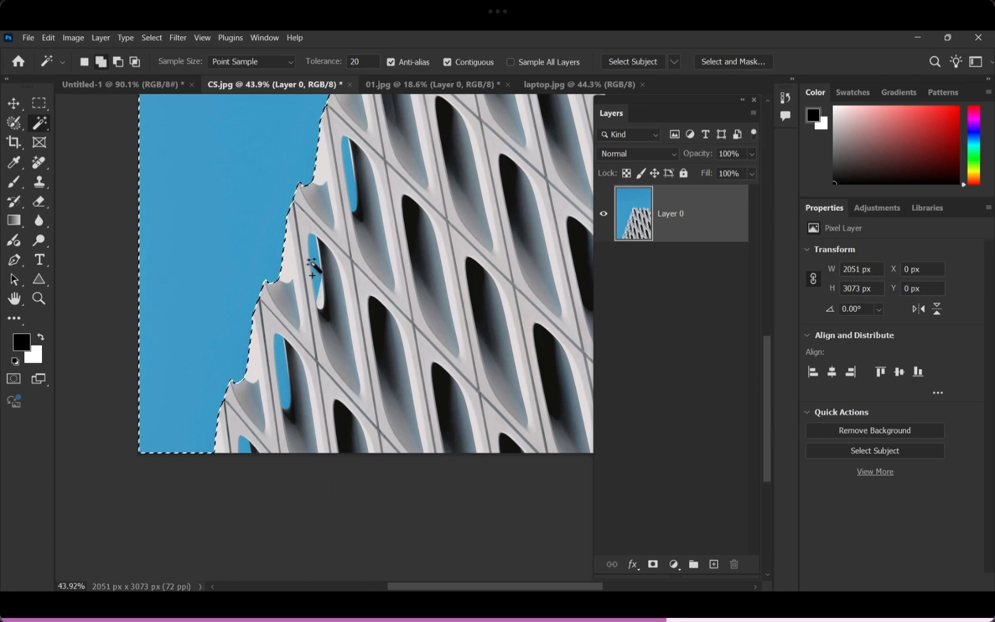
click(282, 397)
key(space)
drag(411, 238, 318, 411)
key(space)
drag(448, 324, 411, 282)
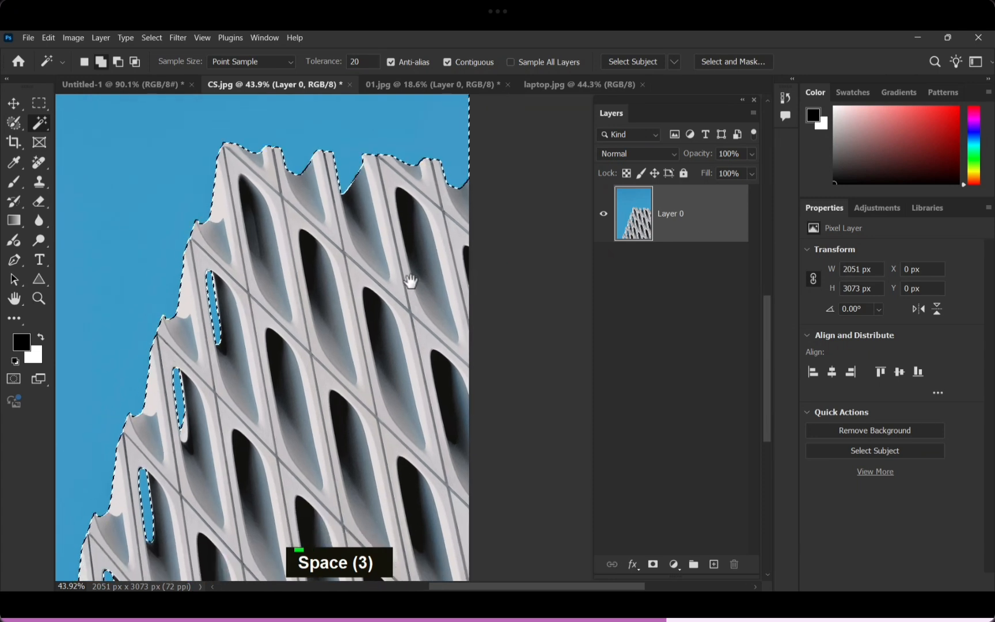
scroll(410, 282, down, 3)
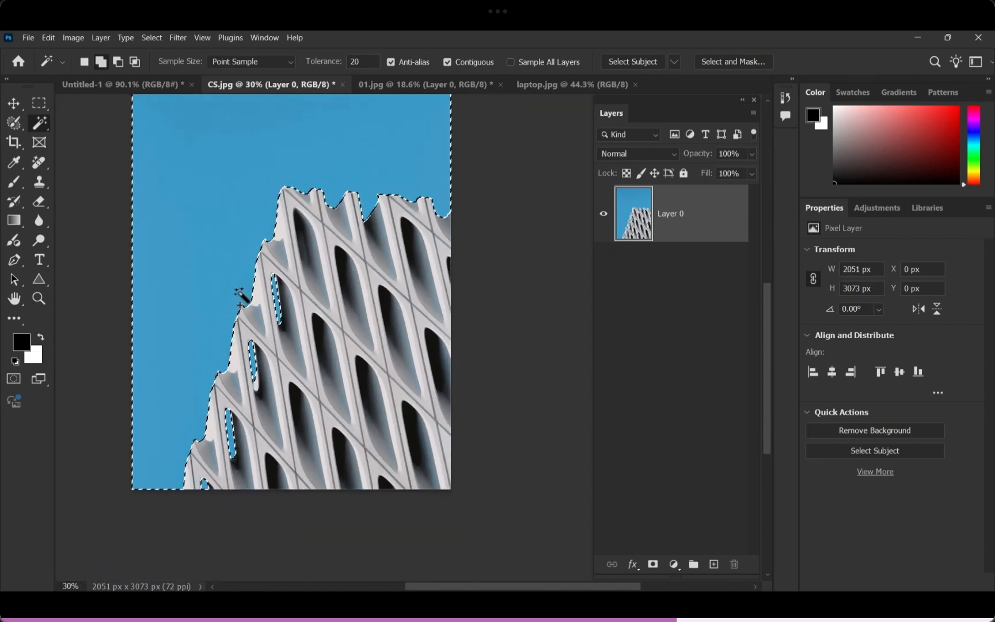
Delete the selected sky pixels from the building photo and undo the deletion.
key(Delete)
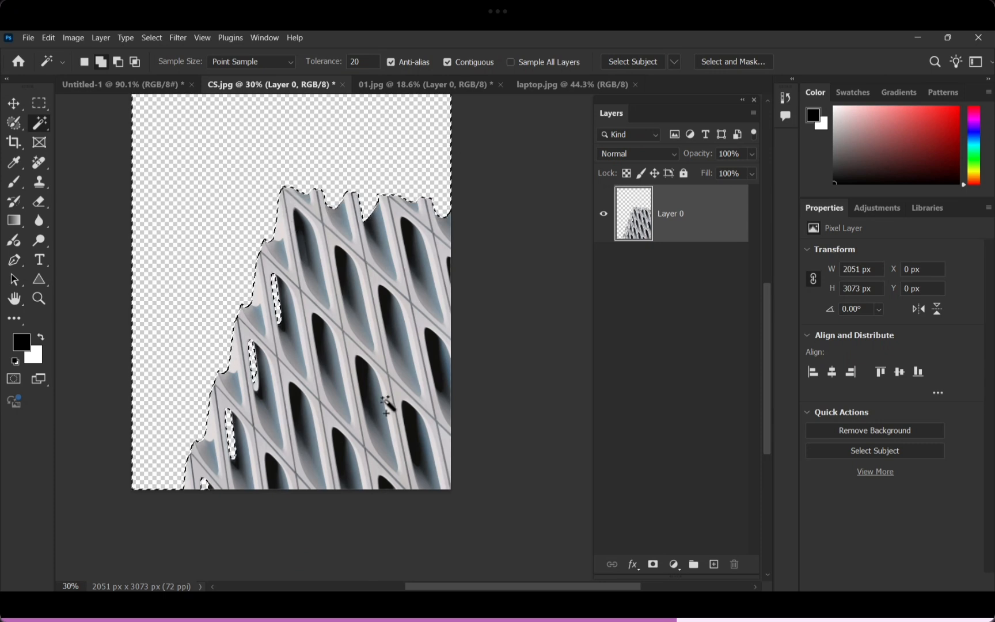
key(ctrl+z)
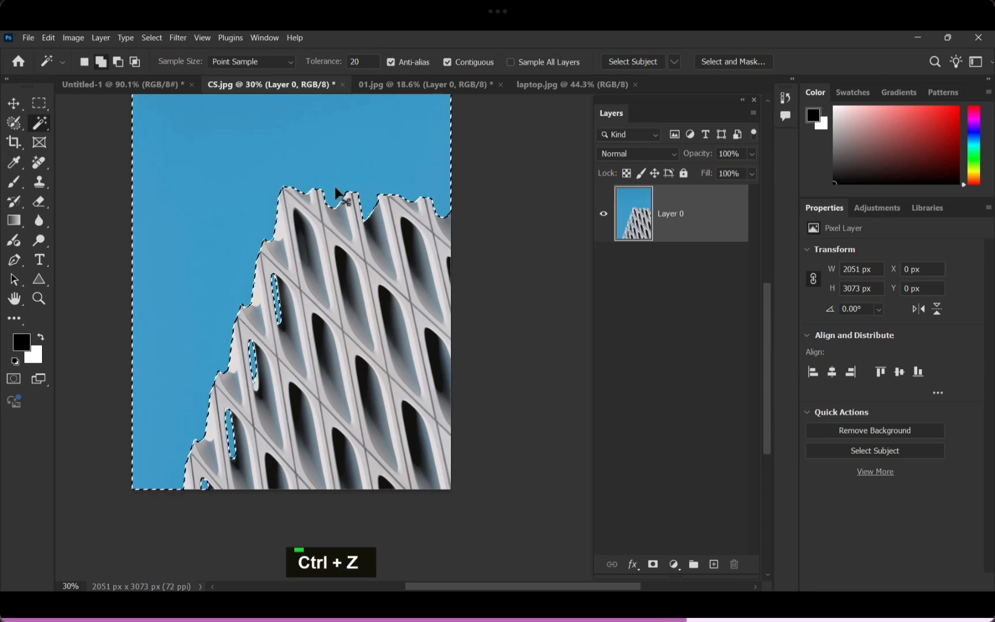
Invert the sky selection so that the building is selected instead.
key(space)
drag(230, 146, 227, 208)
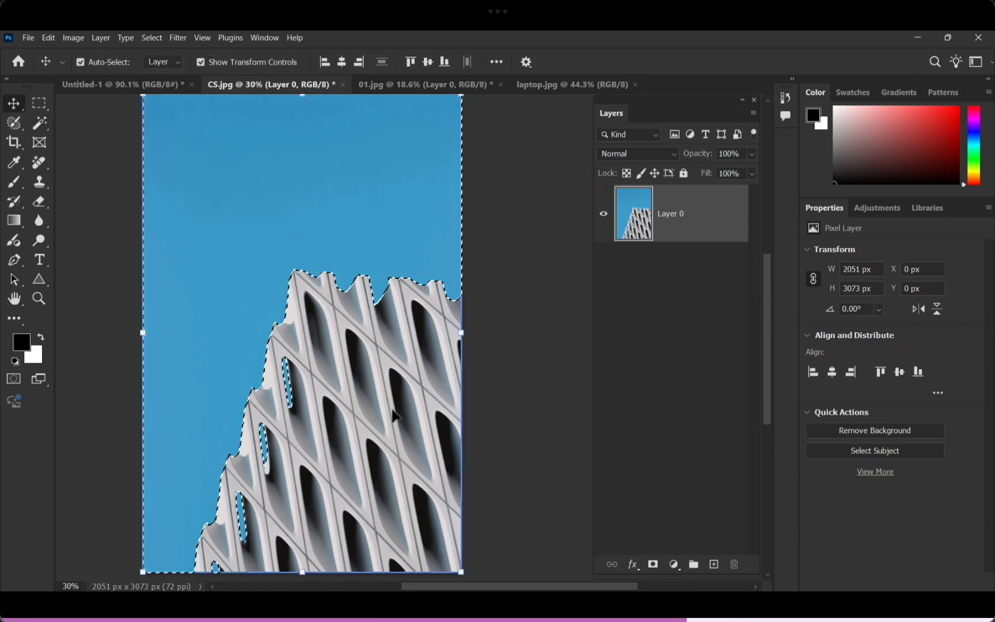
click(155, 40)
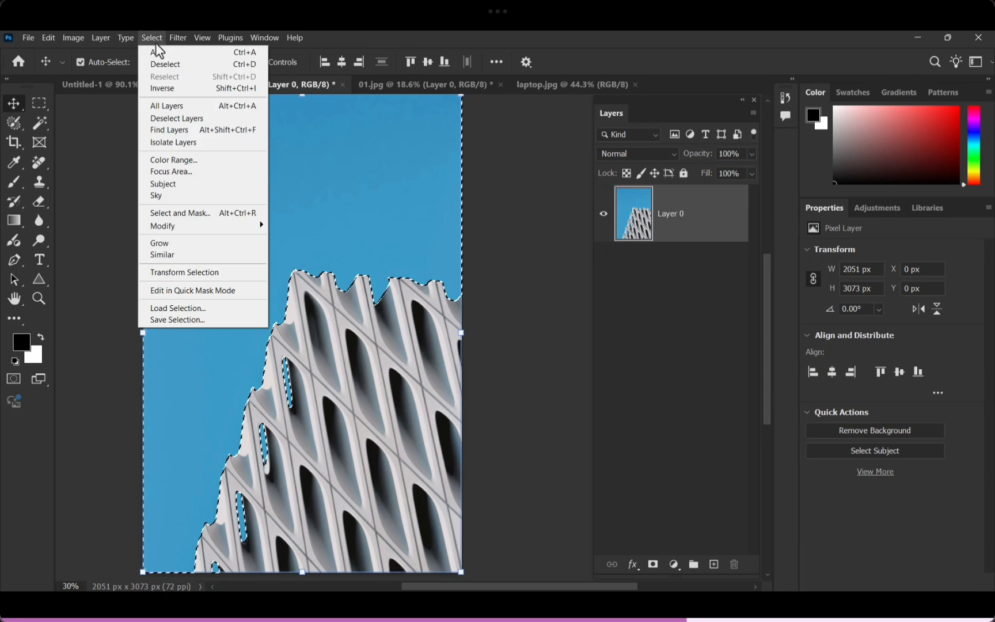
click(206, 90)
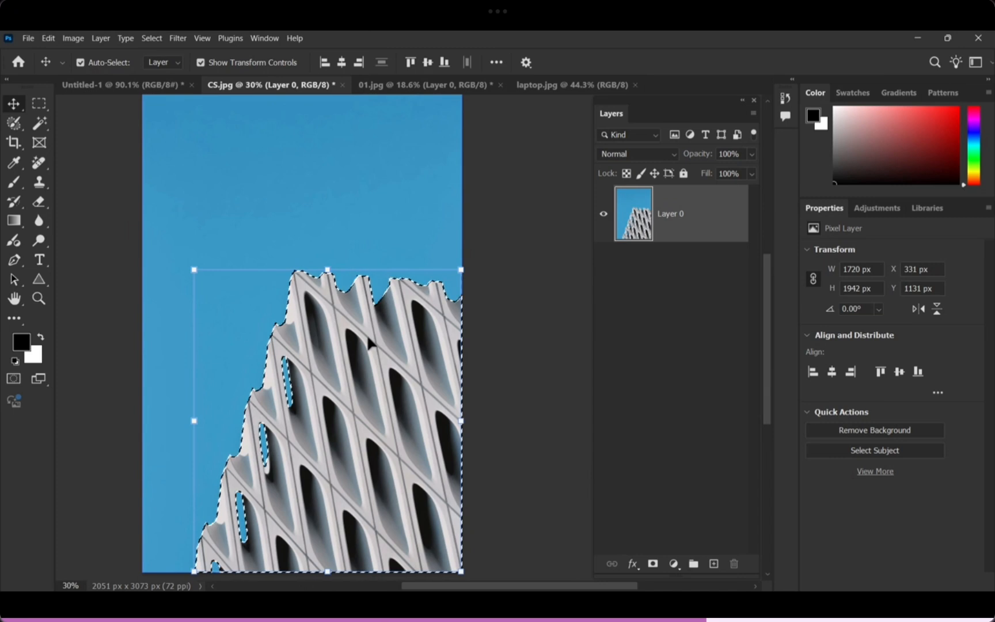
Copy the selected building, paste it onto its own layer, and hide the original Layer 0.
click(49, 38)
click(131, 121)
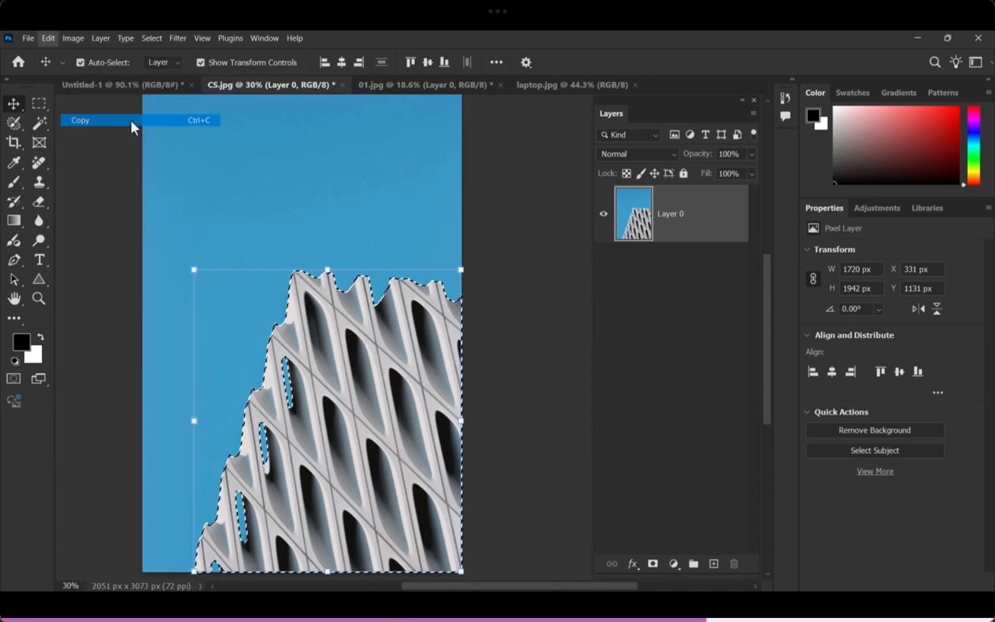
click(48, 39)
click(123, 144)
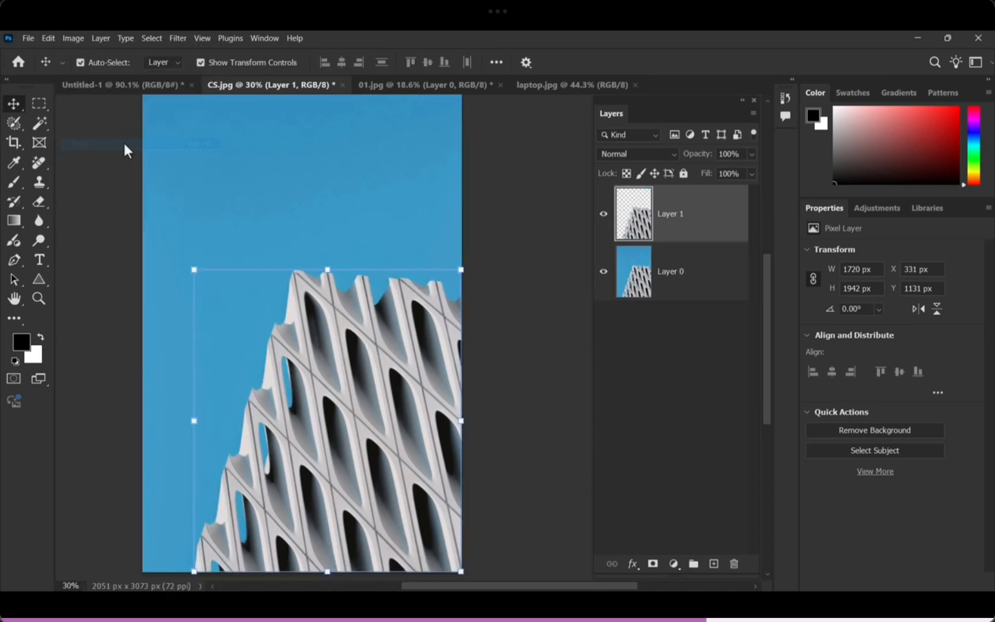
click(603, 271)
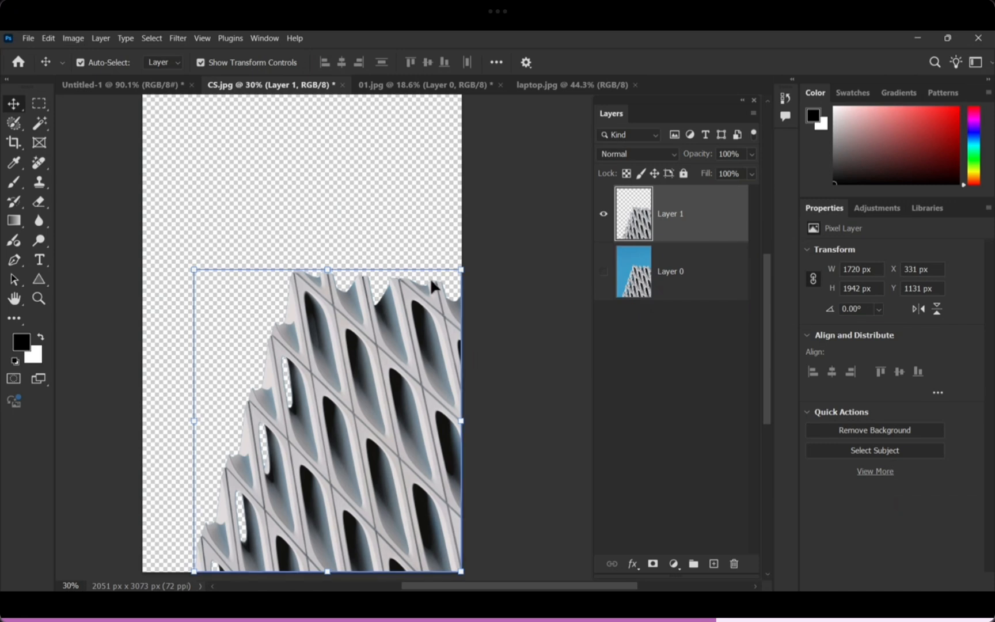
Add a solid color fill layer in turquoise green 30ffc2 and place it beneath the building cutout layer.
click(675, 565)
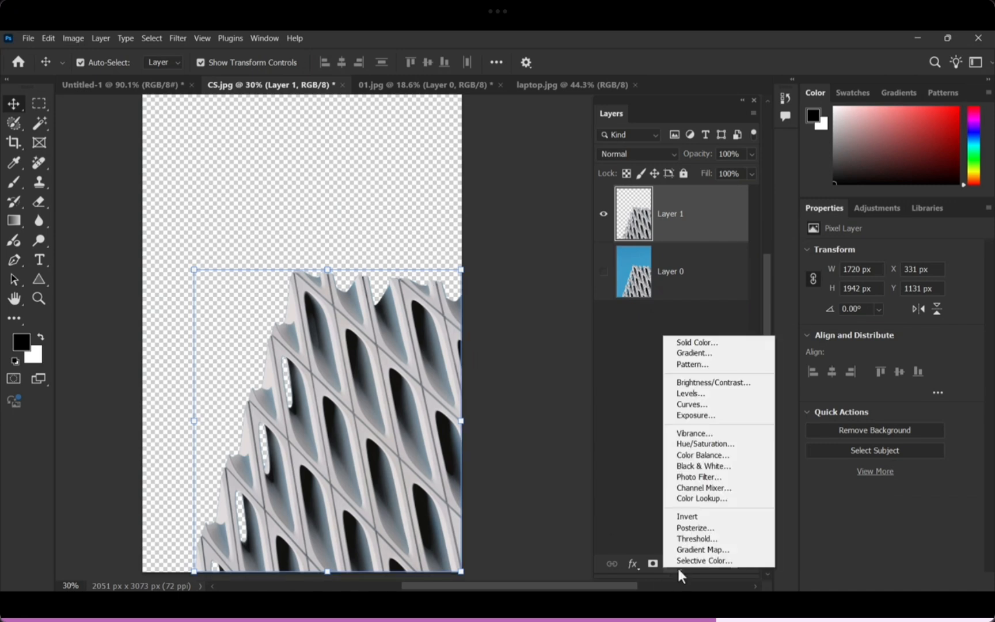
click(730, 345)
click(689, 388)
click(644, 304)
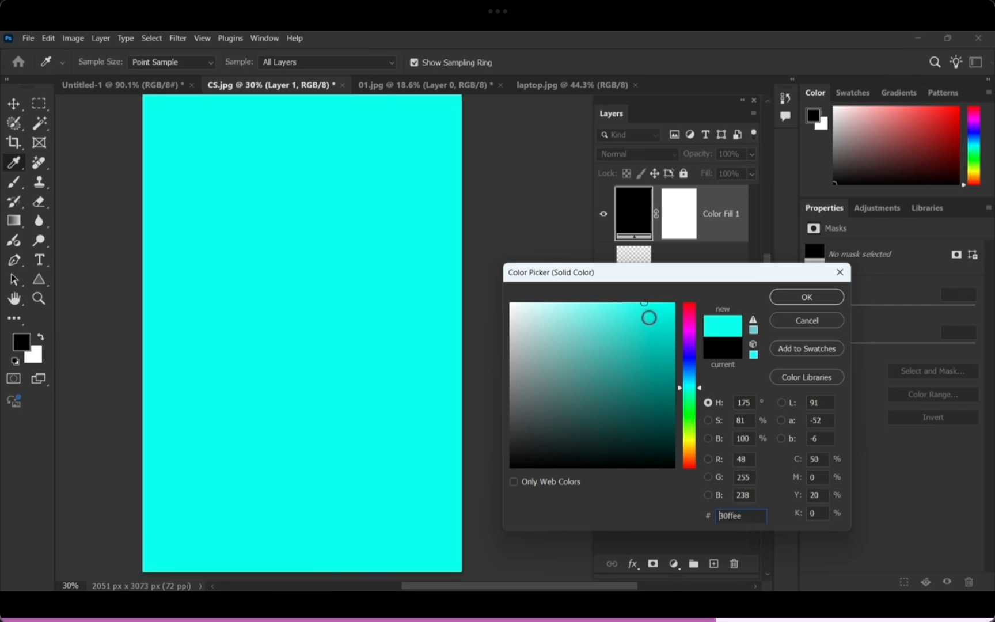
drag(693, 382, 689, 395)
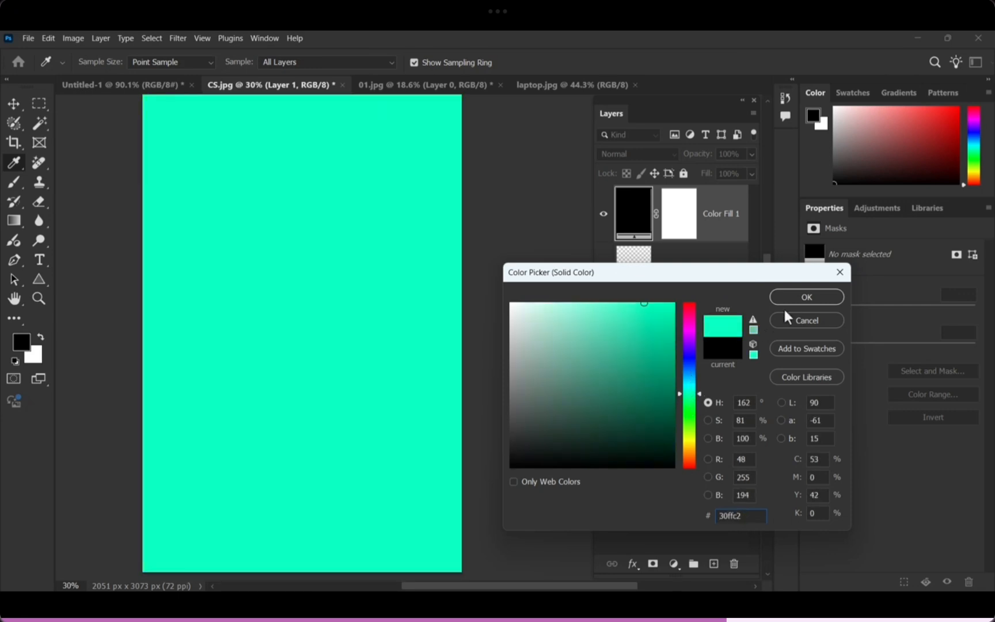
click(797, 297)
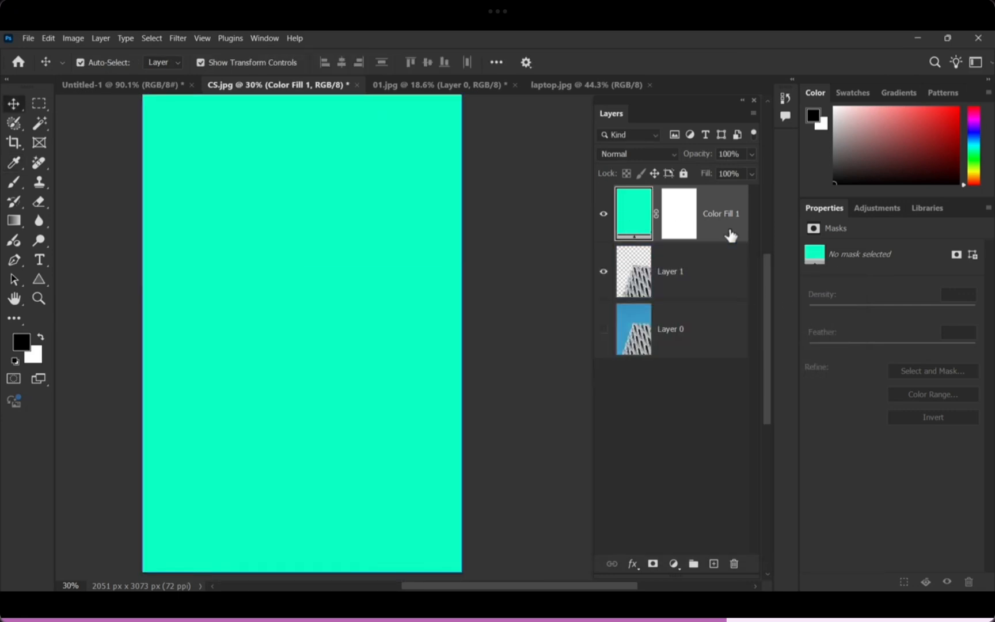
drag(728, 235, 727, 289)
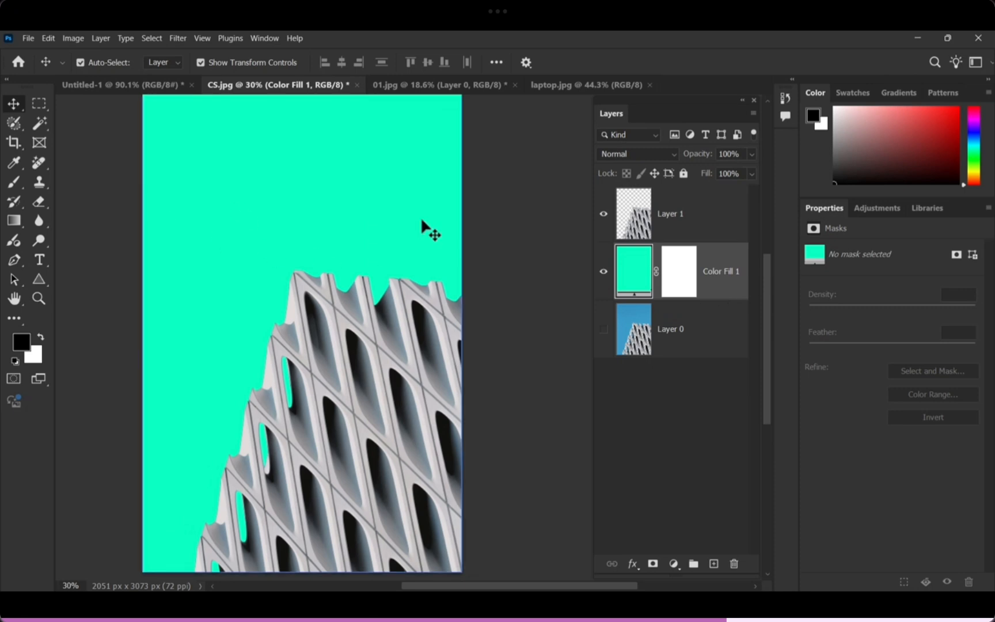
Hide the building cutout and the color fill layer, and show the original photo on Layer 0.
click(603, 214)
click(604, 272)
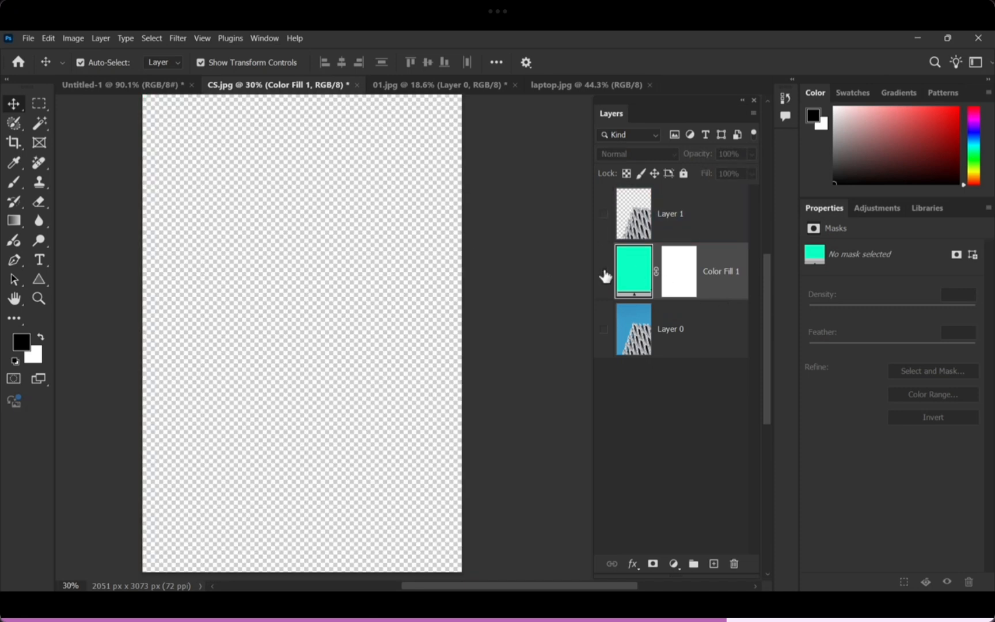
click(604, 334)
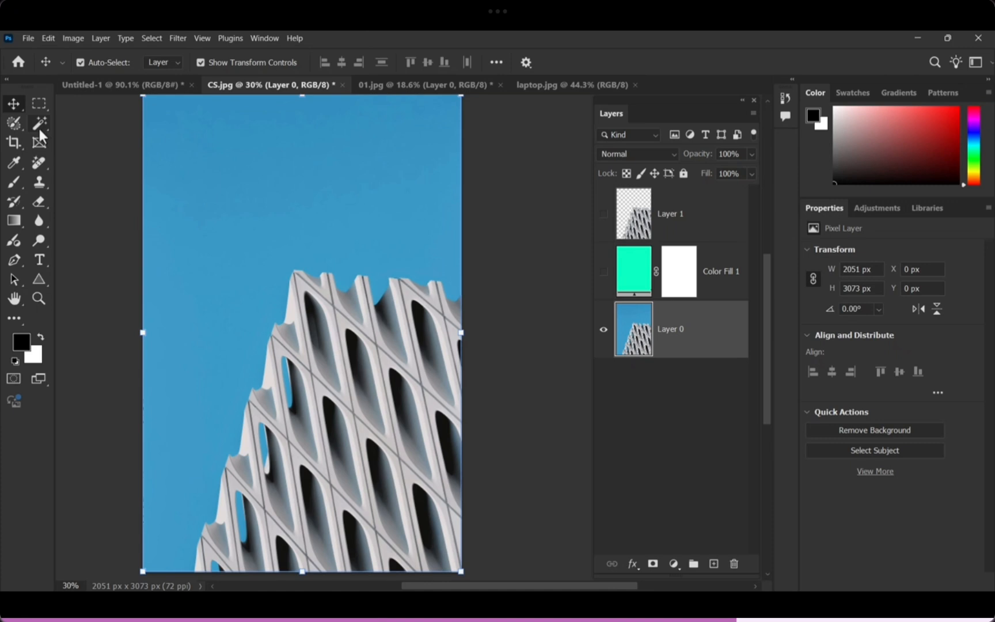
In 01.jpg, sample the blurred background just above the man's hair with the Magic Wand at tolerance 20.
click(389, 85)
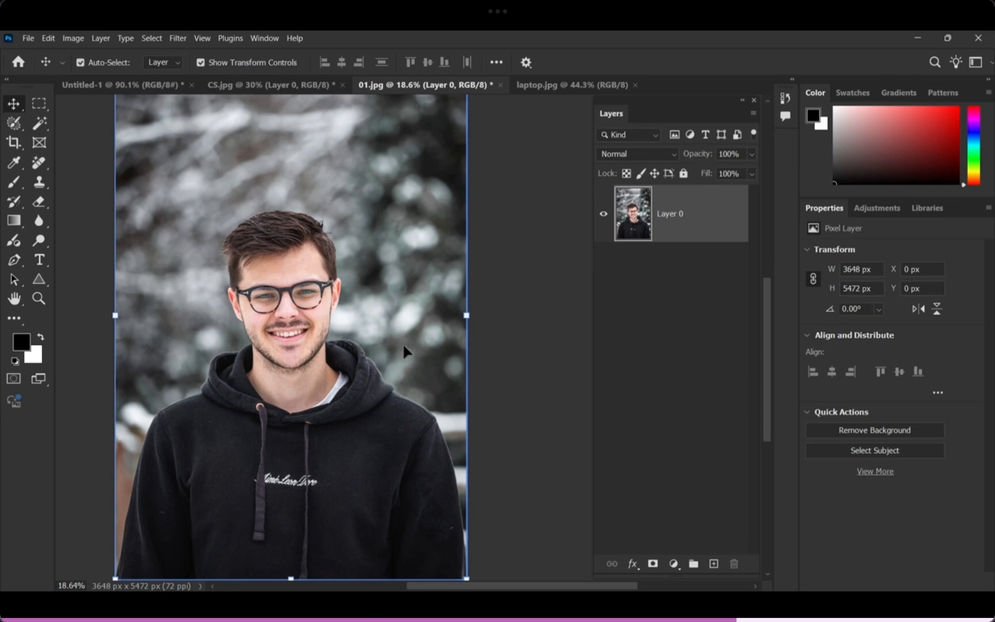
click(45, 125)
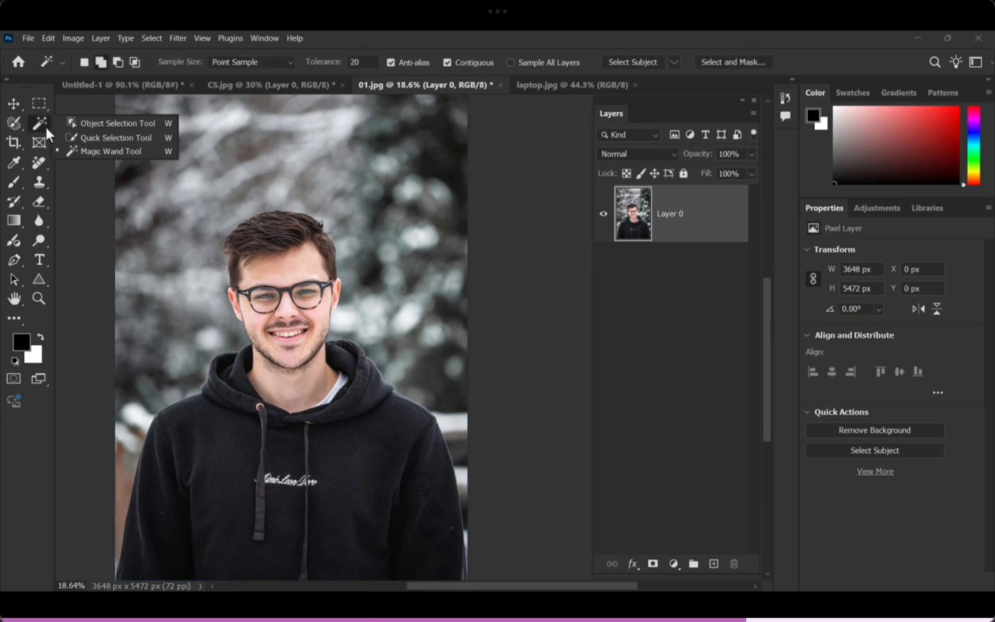
click(154, 152)
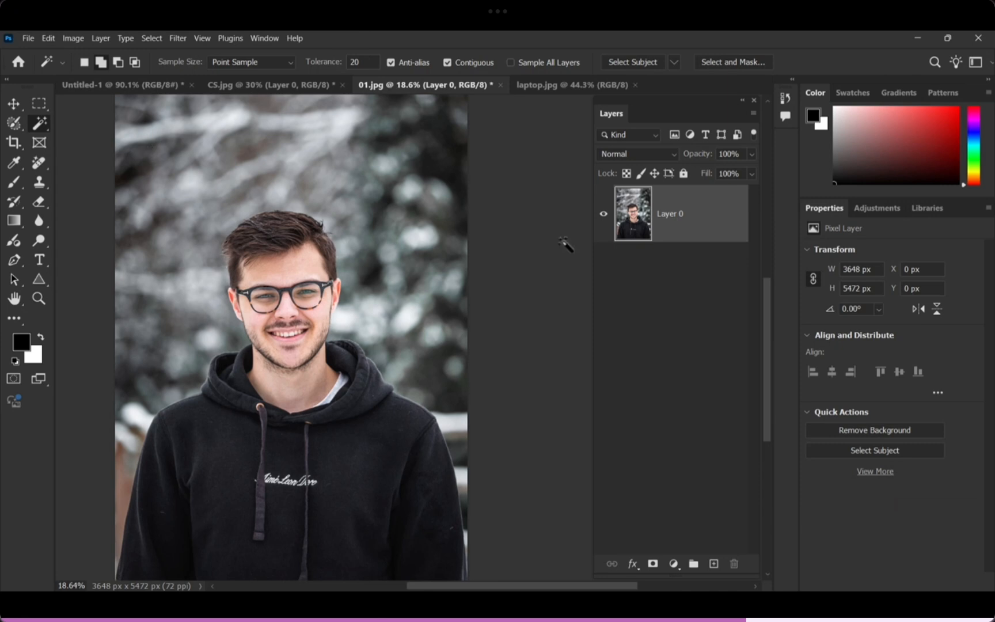
click(268, 186)
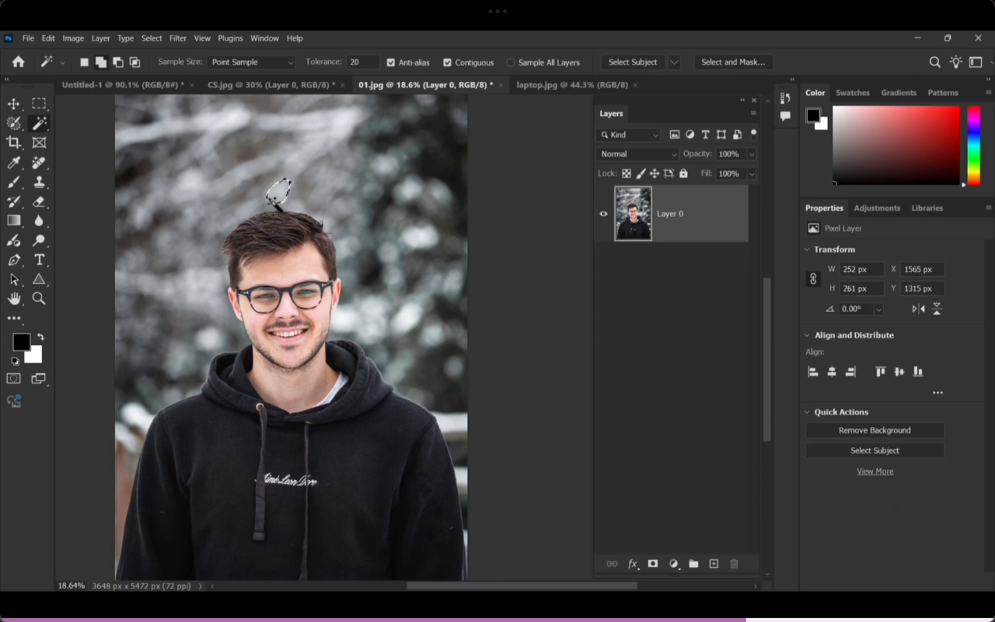
Try a Magic Wand tolerance of 50 on the background above the man's head, and deselect the result.
text(50)
key(Return)
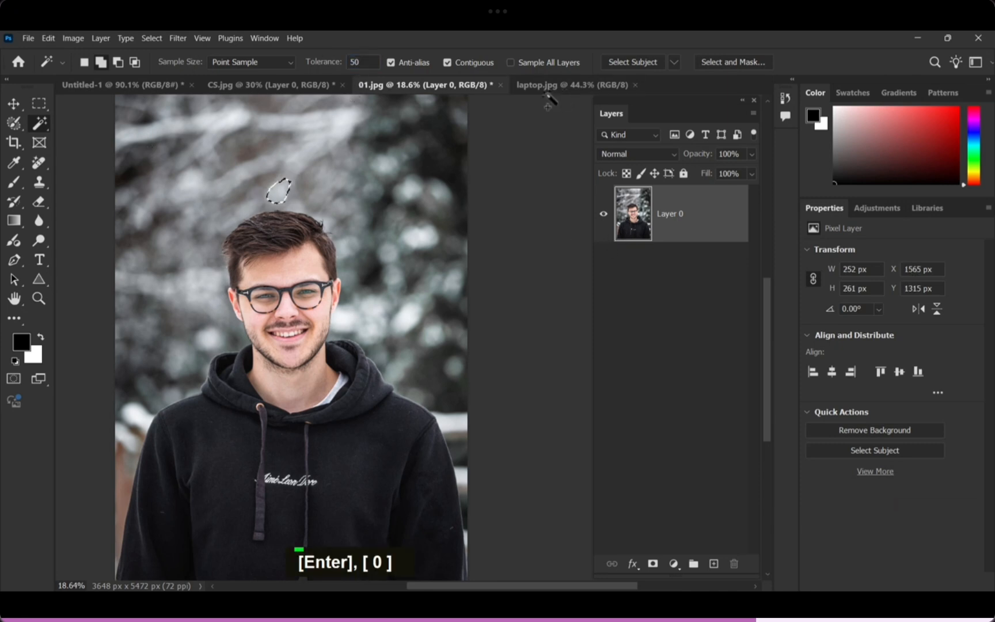
click(239, 133)
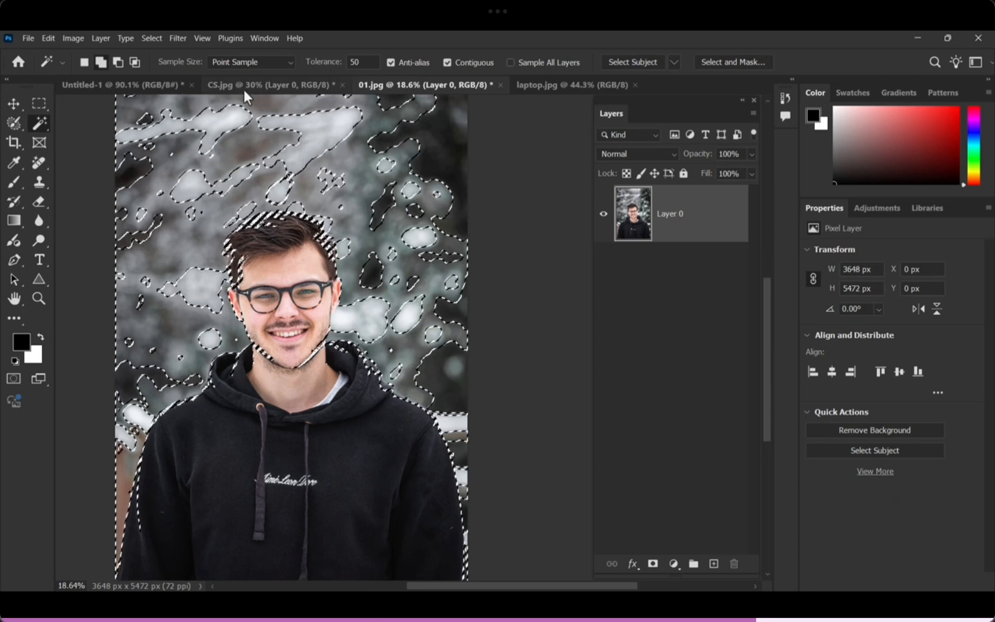
key(ctrl+d)
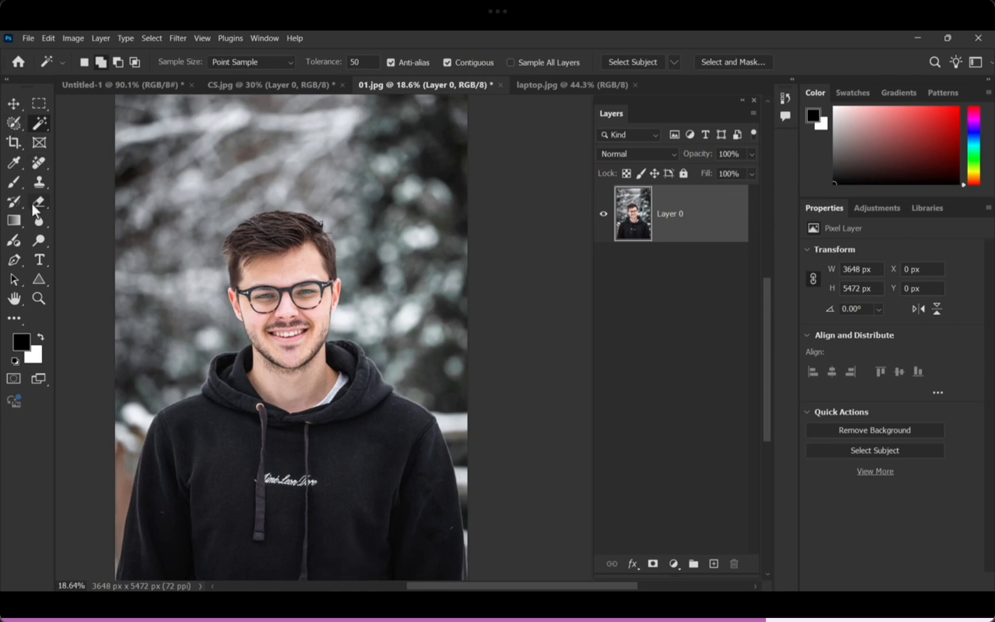
Make Object Selection the active tool of its group and switch from the Selection Brush to the Lasso tool.
right_click(39, 126)
click(128, 126)
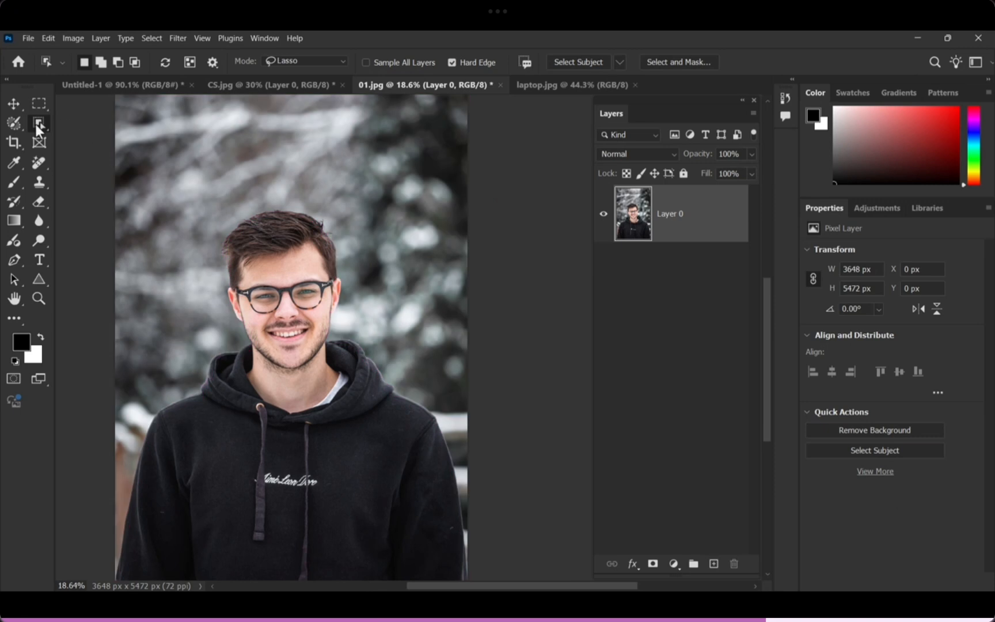
click(19, 124)
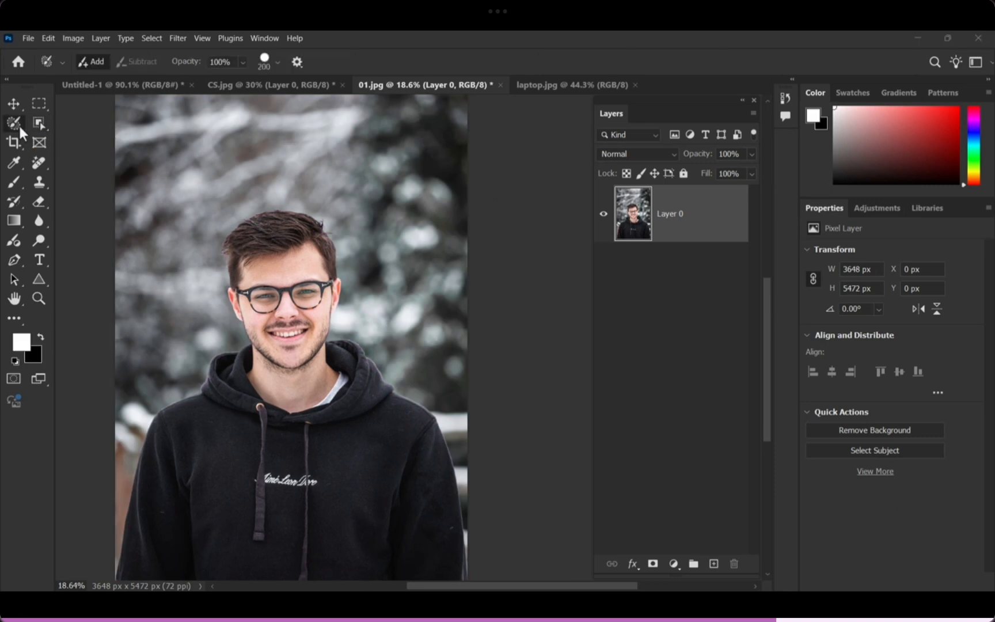
right_click(19, 124)
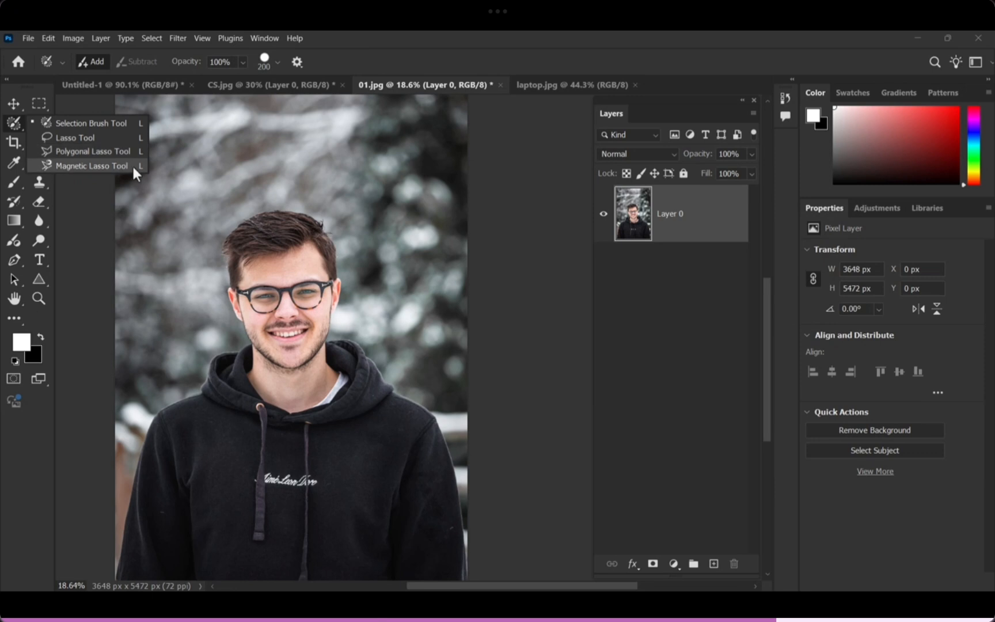
click(117, 138)
key(x)
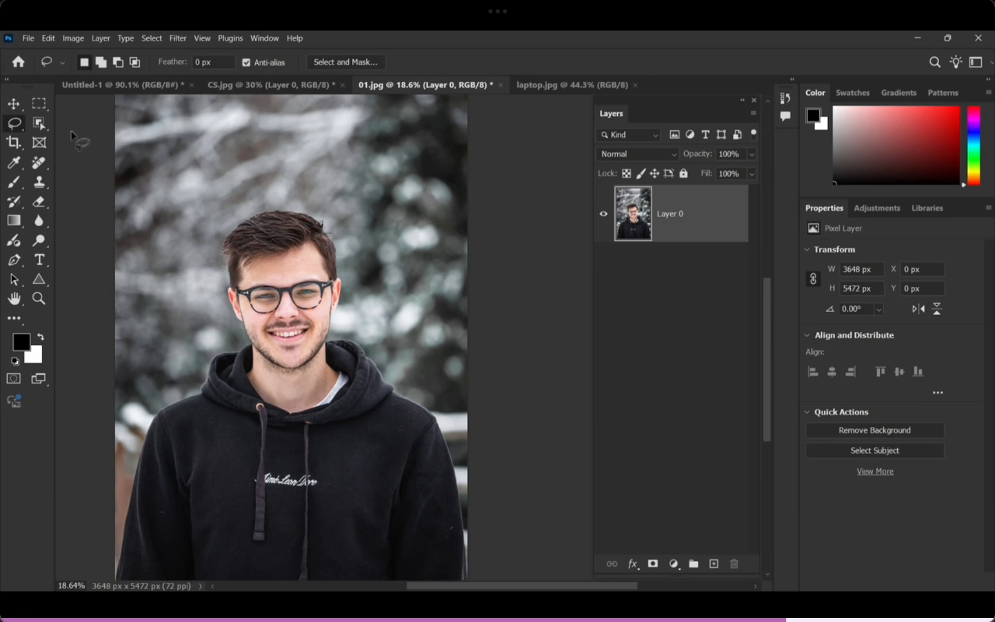
On Layer 1 of the Untitled-1 document, draw a closed freehand Lasso selection about 925 by 709 px.
click(166, 87)
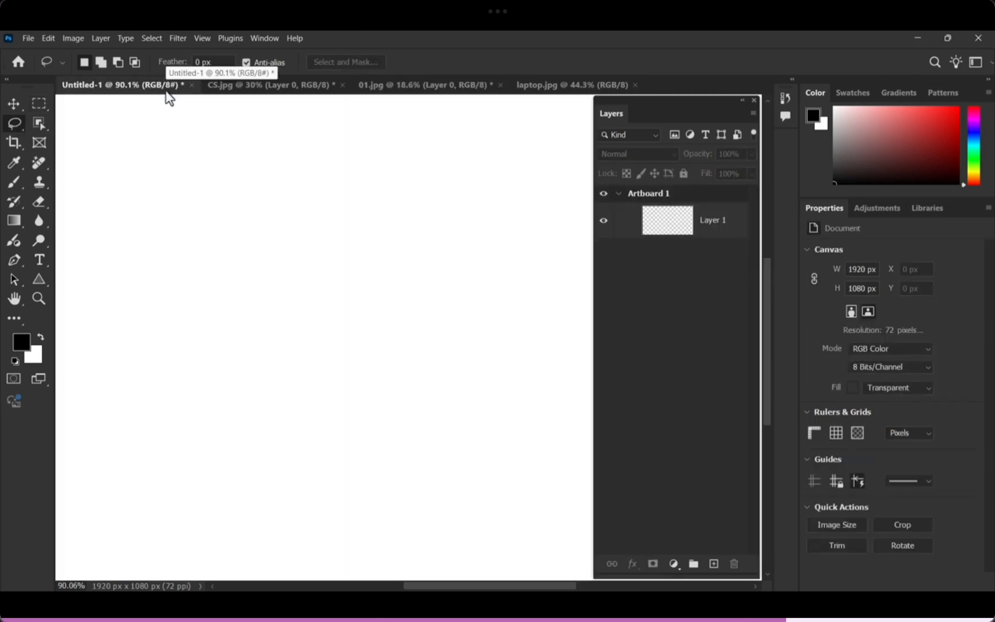
click(679, 229)
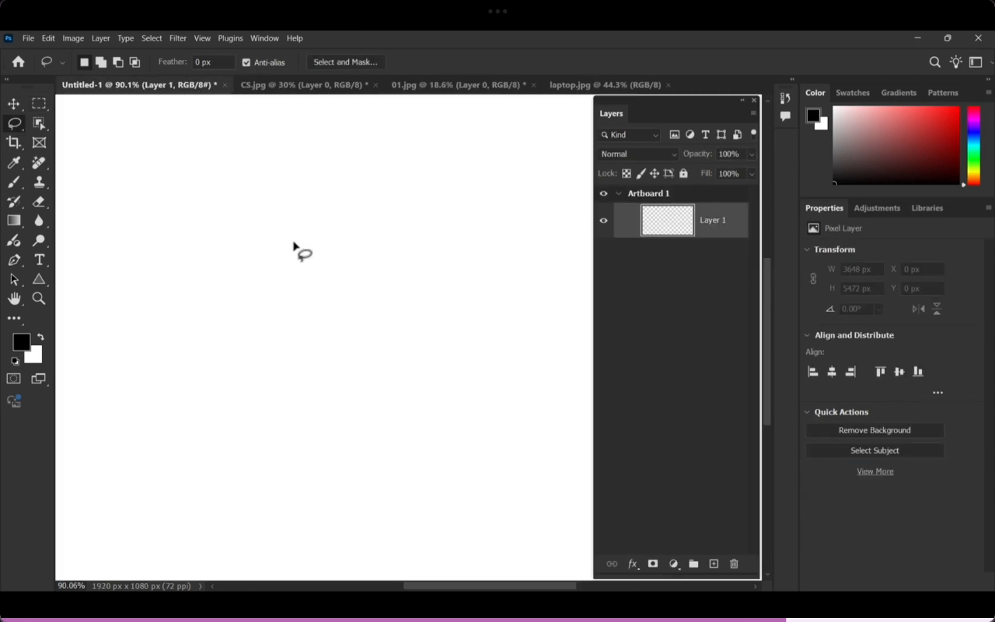
mouse_move(95, 301)
mouse_down()
mouse_move(208, 255)
mouse_move(306, 189)
mouse_move(356, 197)
mouse_move(397, 247)
mouse_move(482, 318)
mouse_move(506, 402)
mouse_move(380, 524)
mouse_up()
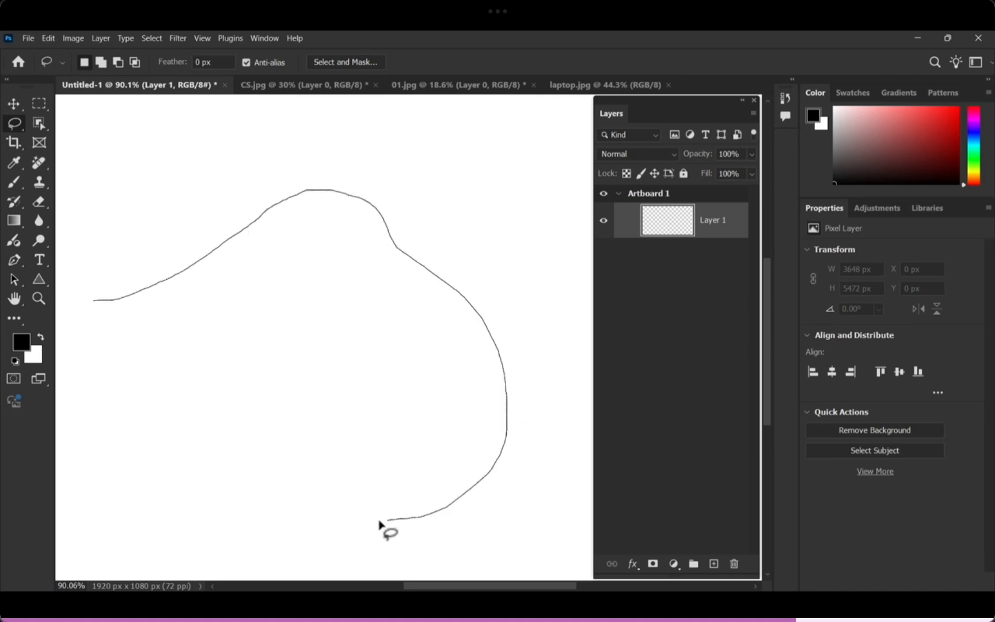
mouse_move(282, 507)
mouse_down()
mouse_move(228, 459)
mouse_move(128, 436)
mouse_move(76, 342)
mouse_move(95, 302)
mouse_up()
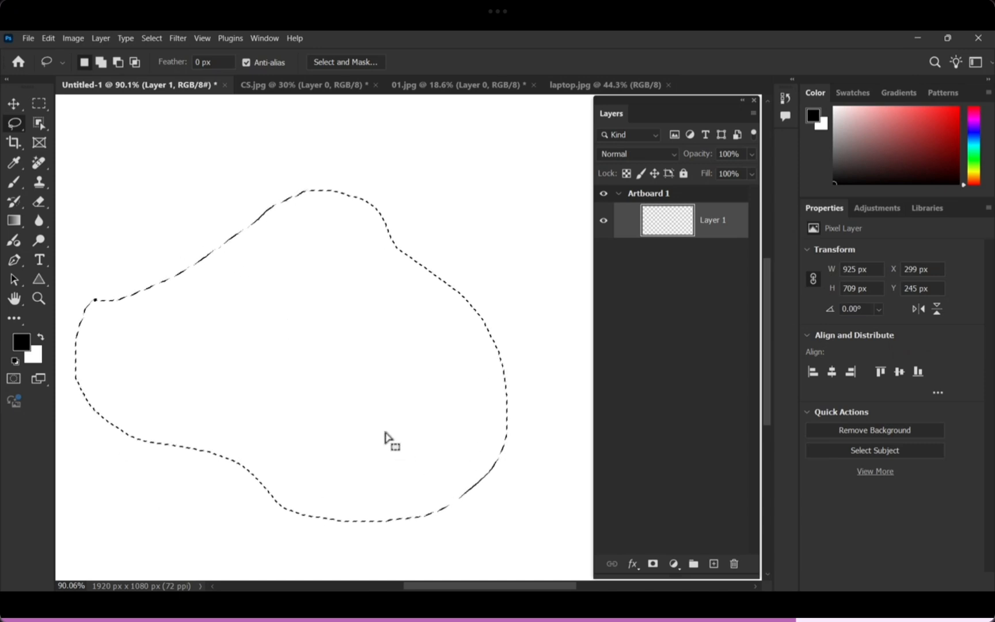
Paint the inside of the freehand selection black with the Brush, and undo both the painting and the selection.
click(18, 185)
mouse_move(100, 267)
mouse_down()
mouse_move(194, 294)
mouse_move(242, 239)
mouse_move(370, 213)
mouse_move(461, 308)
mouse_move(508, 438)
mouse_move(273, 518)
mouse_move(82, 377)
mouse_move(321, 343)
mouse_move(487, 487)
mouse_move(378, 270)
mouse_move(330, 351)
mouse_move(236, 435)
mouse_move(125, 364)
mouse_move(362, 484)
mouse_move(455, 281)
mouse_move(248, 185)
mouse_move(424, 138)
mouse_up()
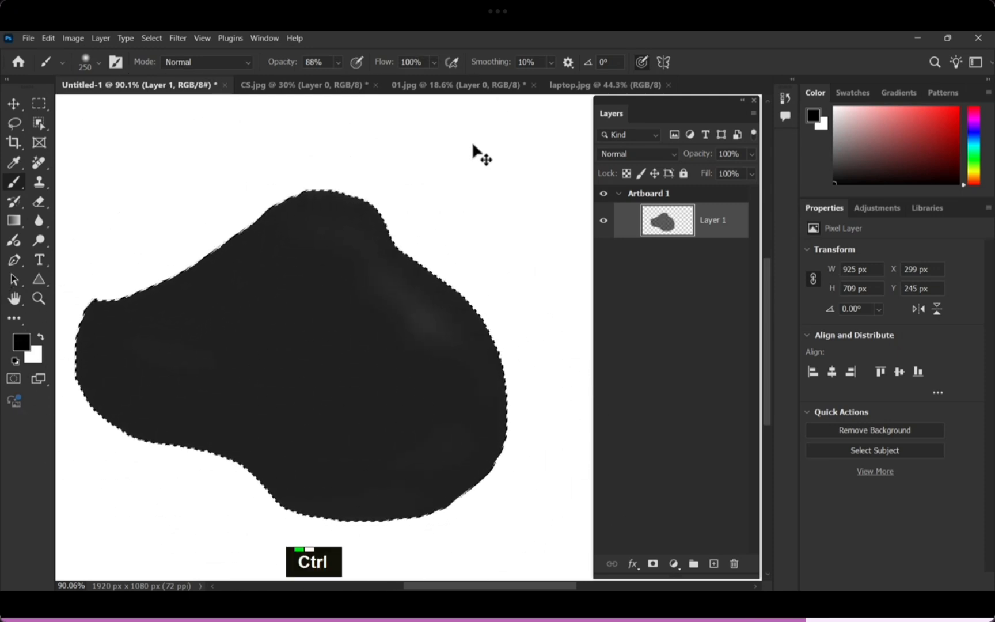
key(ctrl+z)
key(ctrl+z)
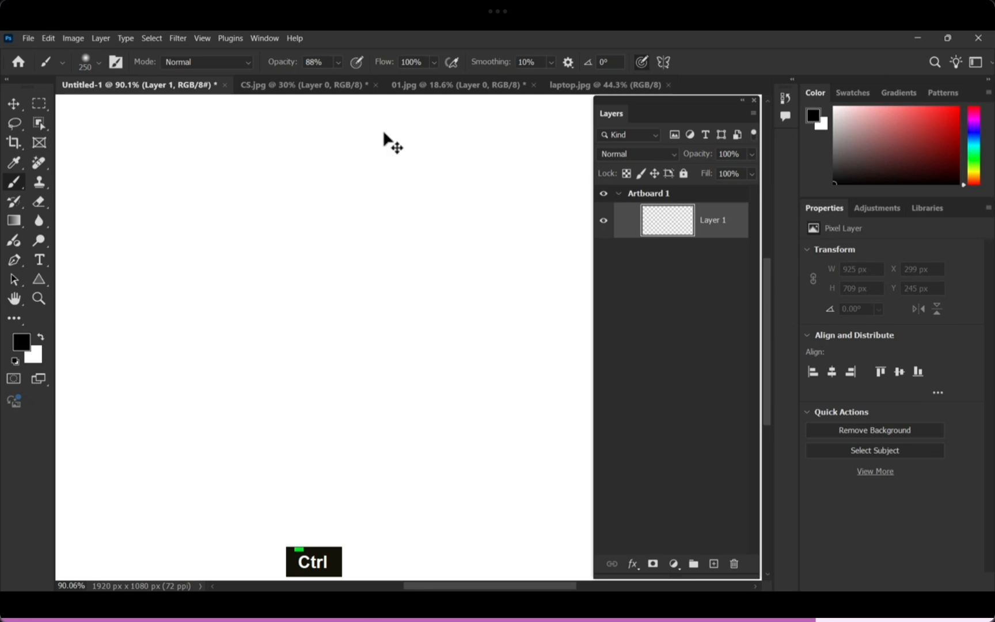
In the 01.jpg document, draw a closed freehand Lasso selection about 1873 by 2528 px around the man's head and hood.
click(314, 86)
click(413, 87)
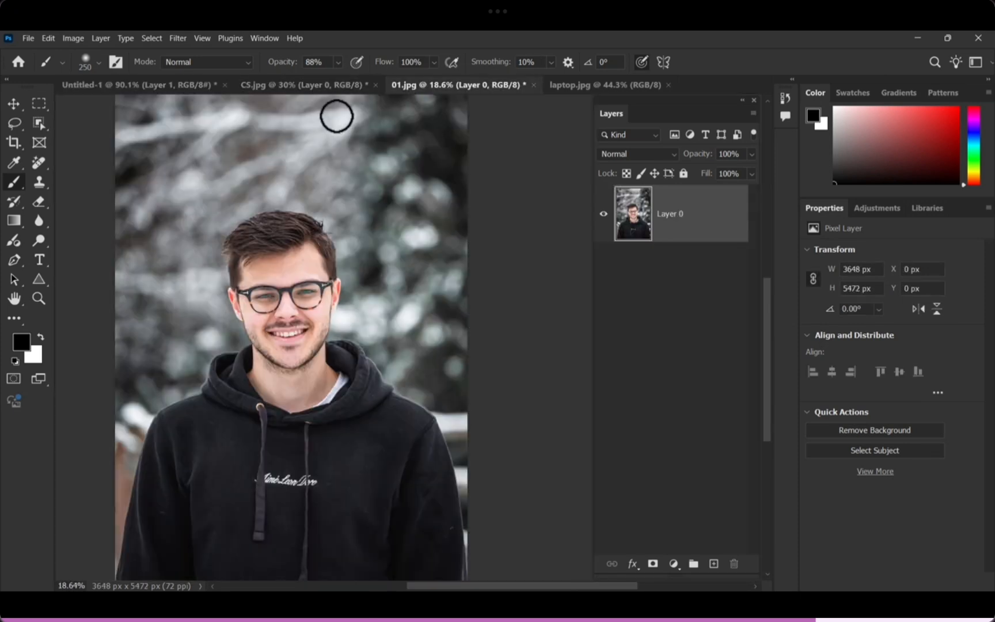
click(14, 124)
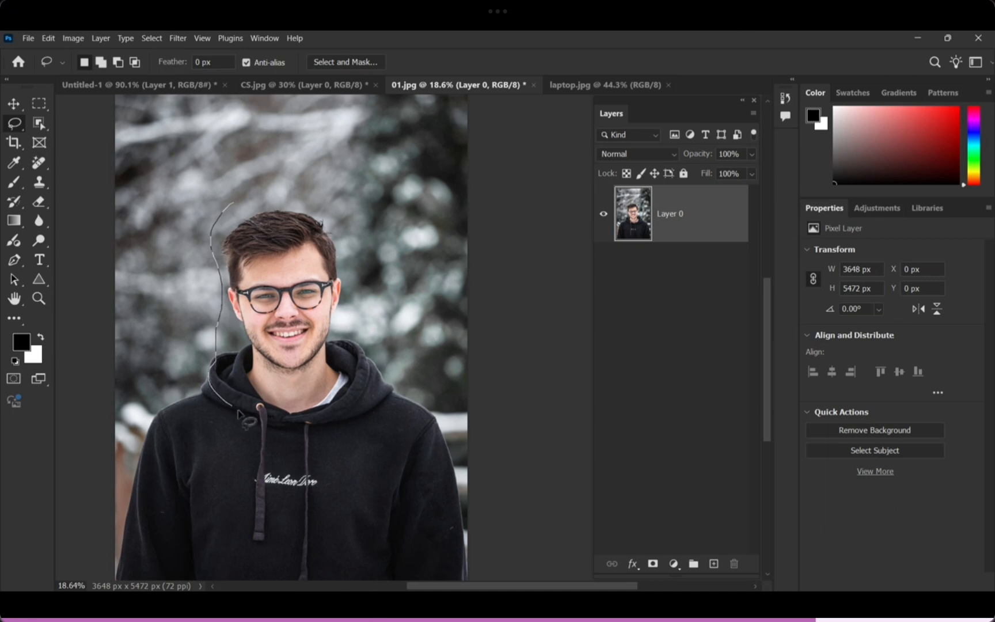
mouse_move(238, 410)
mouse_down()
mouse_move(372, 423)
mouse_move(387, 339)
mouse_up()
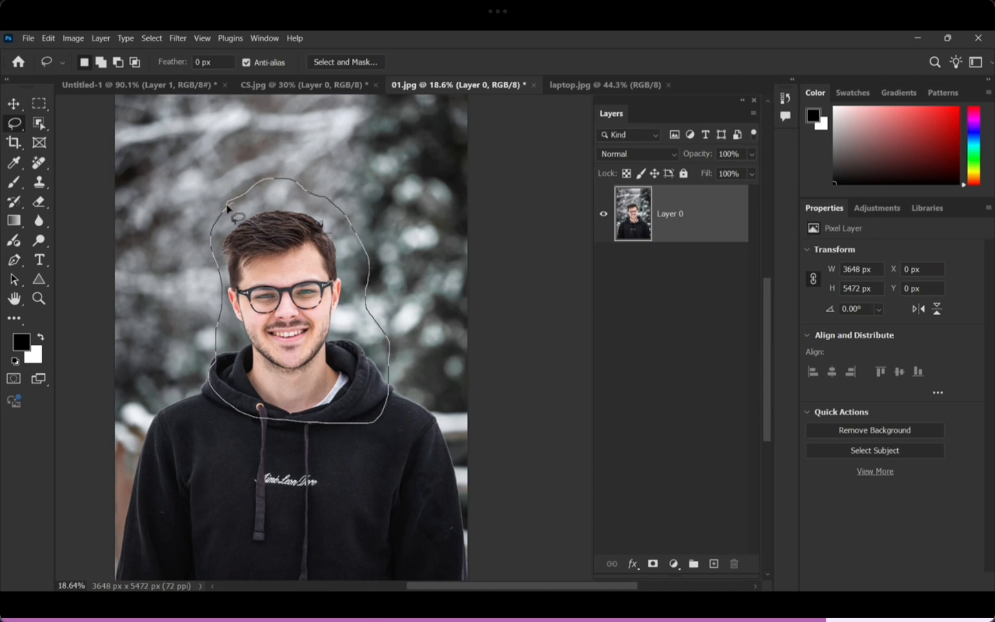
drag(228, 207, 231, 202)
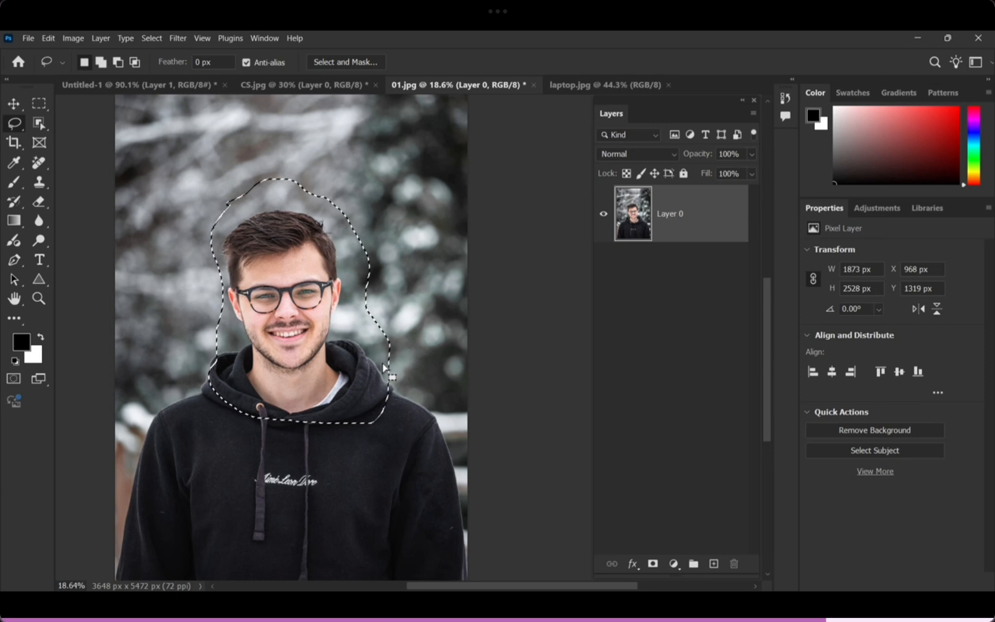
Cut the selected head onto its own layer and move it back over the gap in the photo.
key(ctrl+x)
key(ctrl+v)
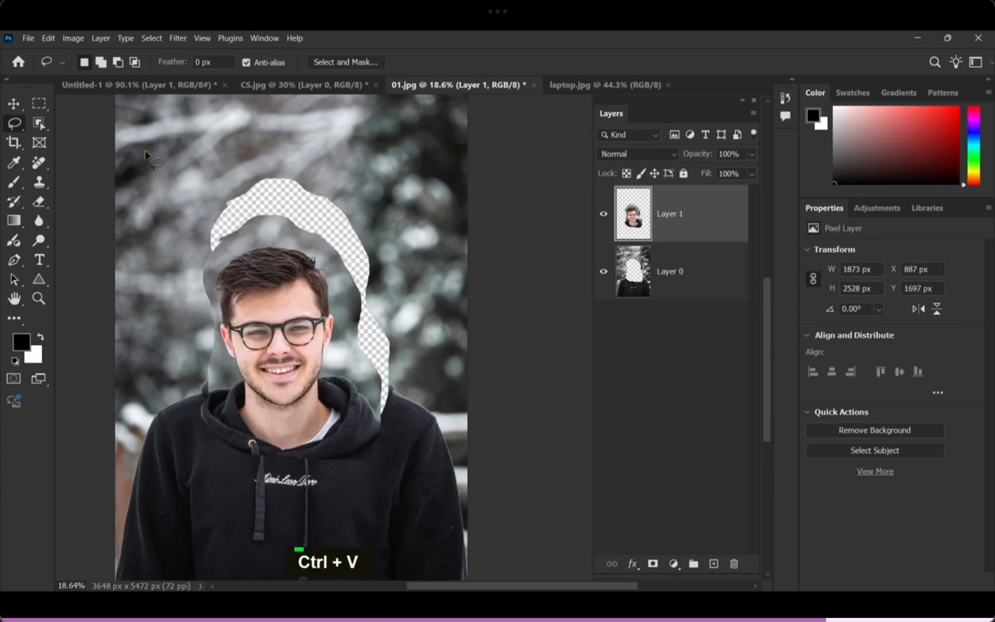
key(v)
drag(314, 362, 320, 321)
click(377, 297)
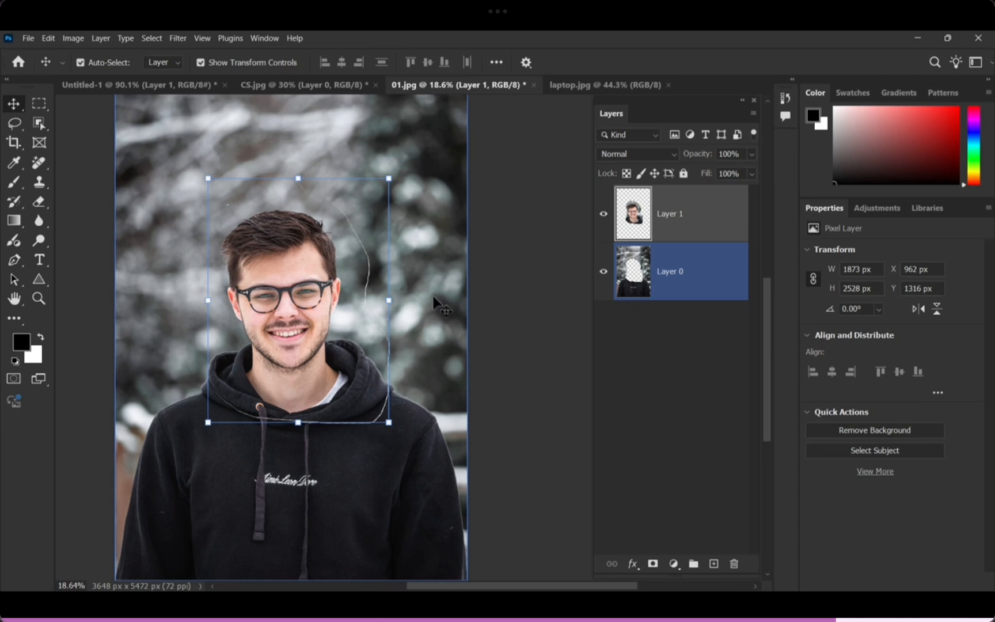
Undo the head's repositioning, the cut and paste, and the freehand selection.
key(ctrl+z)
key(ctrl+z)
key(ctrl+z)
key(ctrl+z)
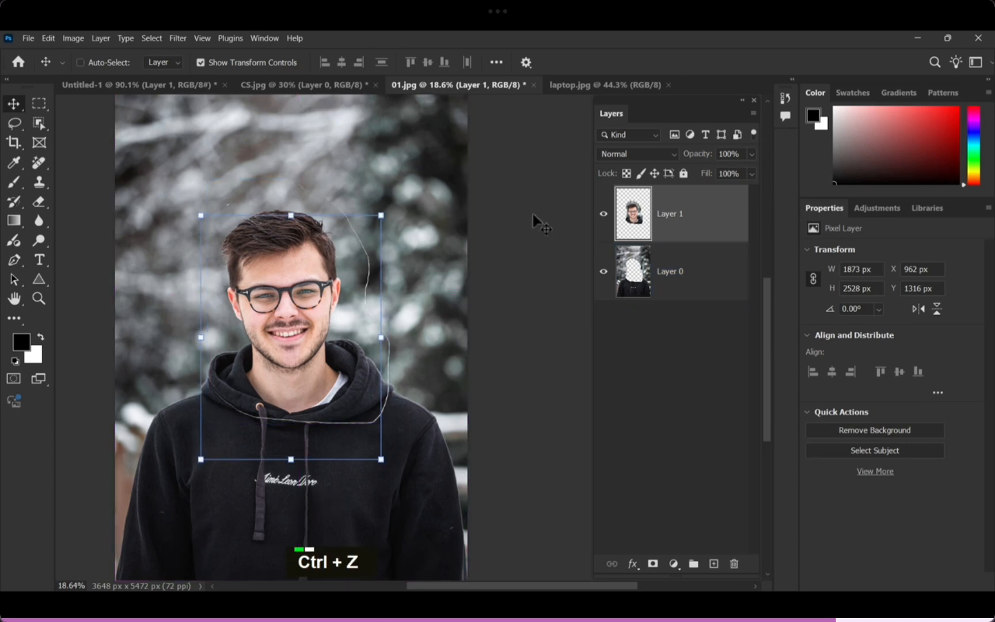
Draw a triangular Polygonal Lasso selection about 2506 by 2989 px across the man's face and hoodie, and deselect it.
click(13, 125)
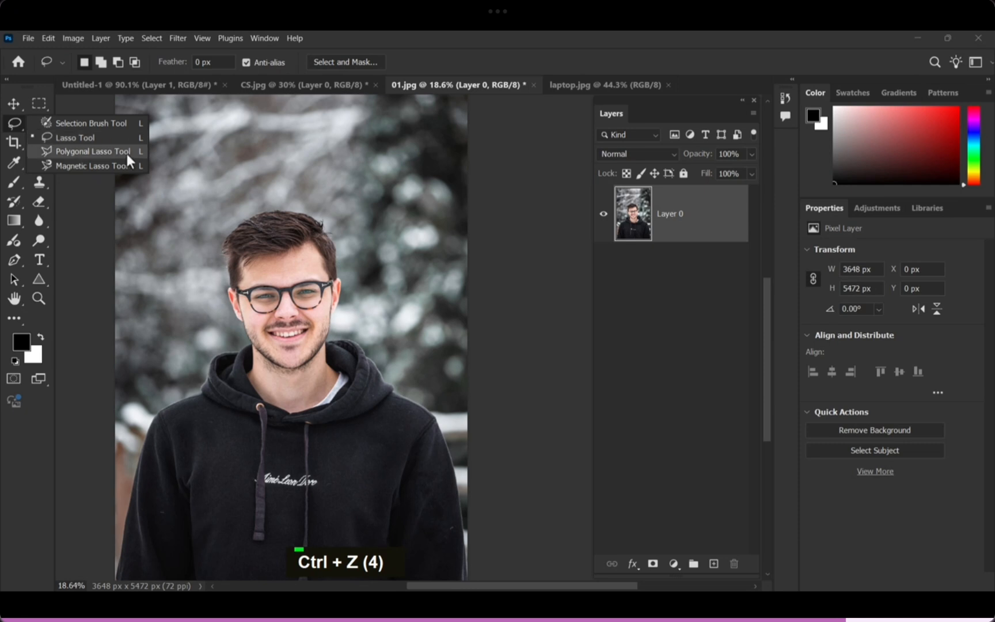
click(127, 152)
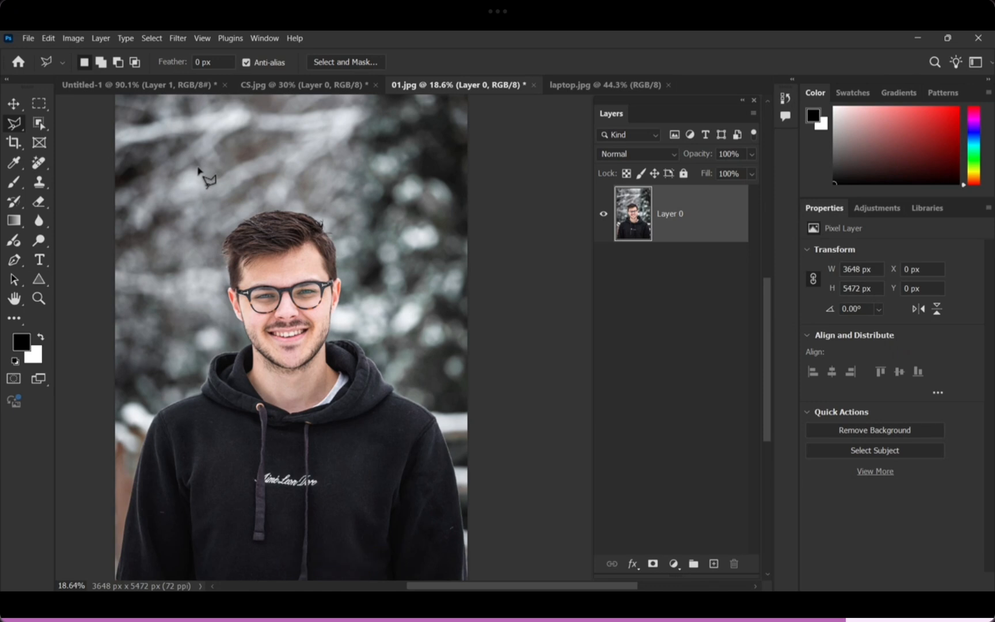
click(197, 233)
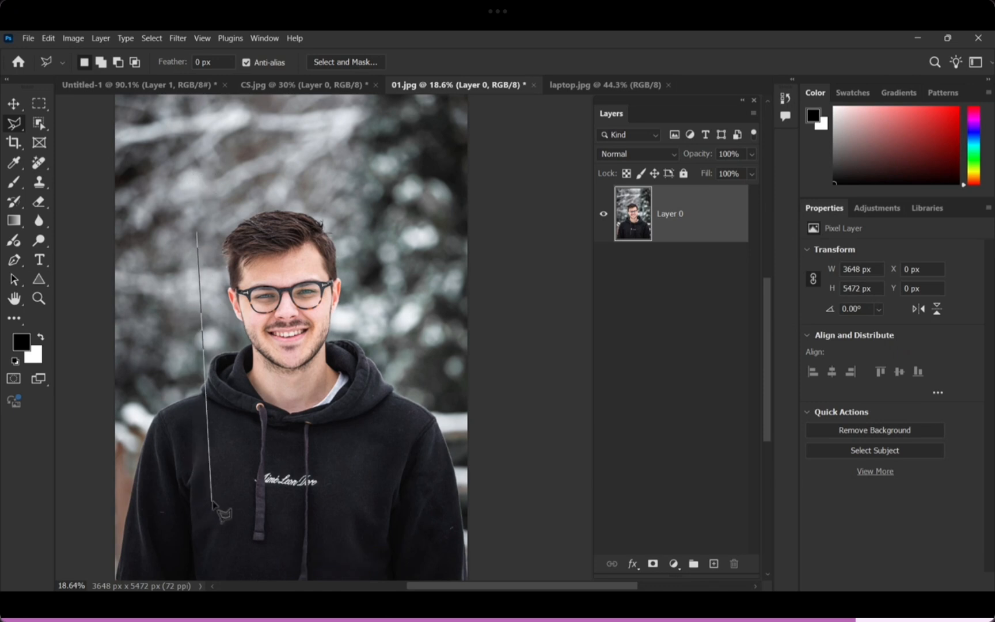
click(236, 483)
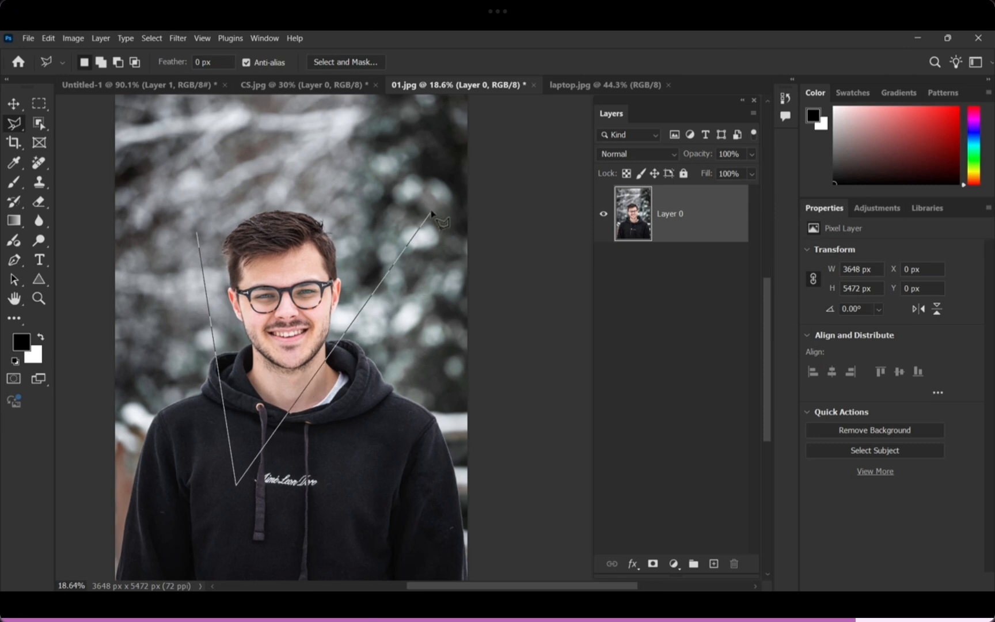
click(436, 197)
click(198, 233)
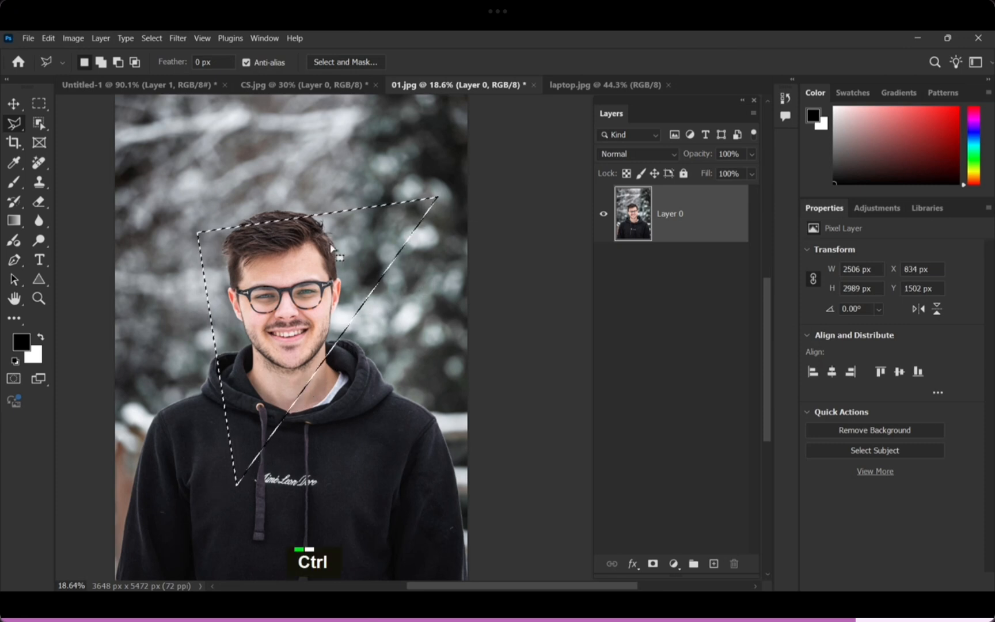
key(ctrl+d)
Draw a closed zigzag Polygonal Lasso selection about 3156 by 3692 px over the man's head and chest.
click(183, 374)
click(282, 308)
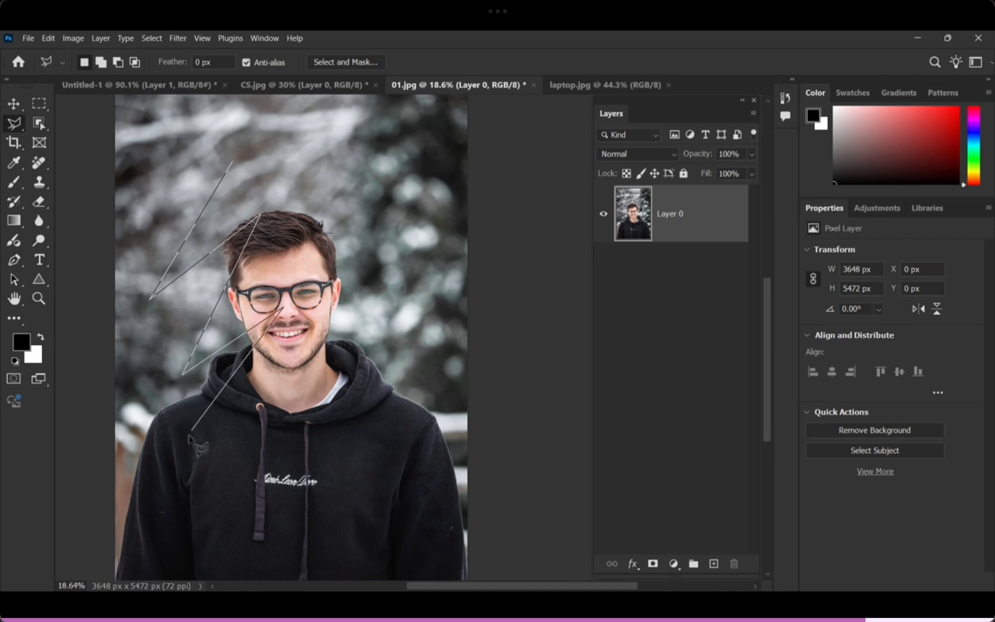
click(181, 449)
click(321, 396)
click(263, 496)
click(454, 323)
click(344, 344)
click(435, 233)
click(335, 265)
click(386, 168)
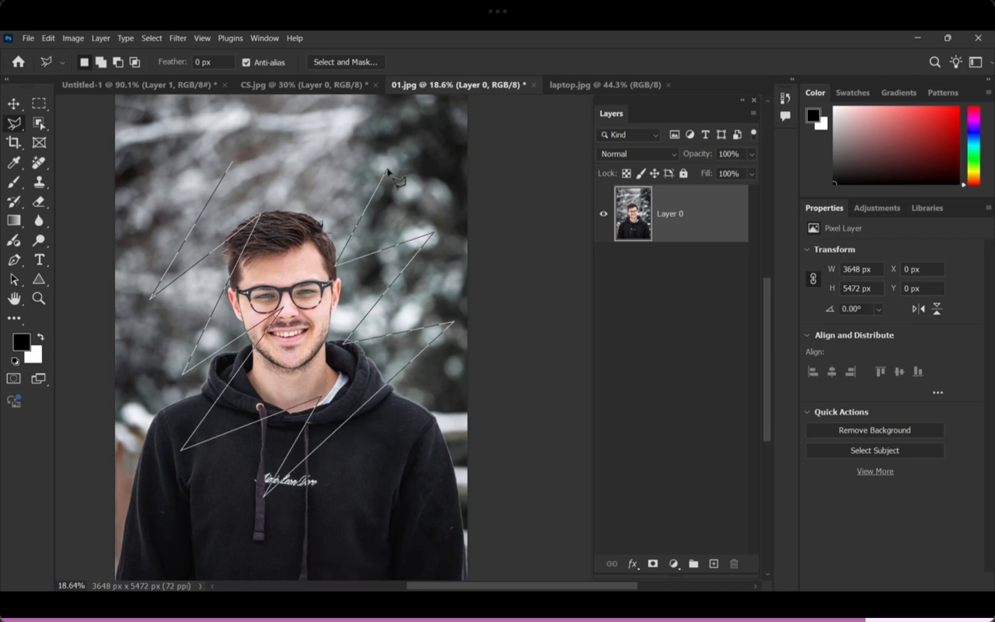
click(314, 198)
click(234, 163)
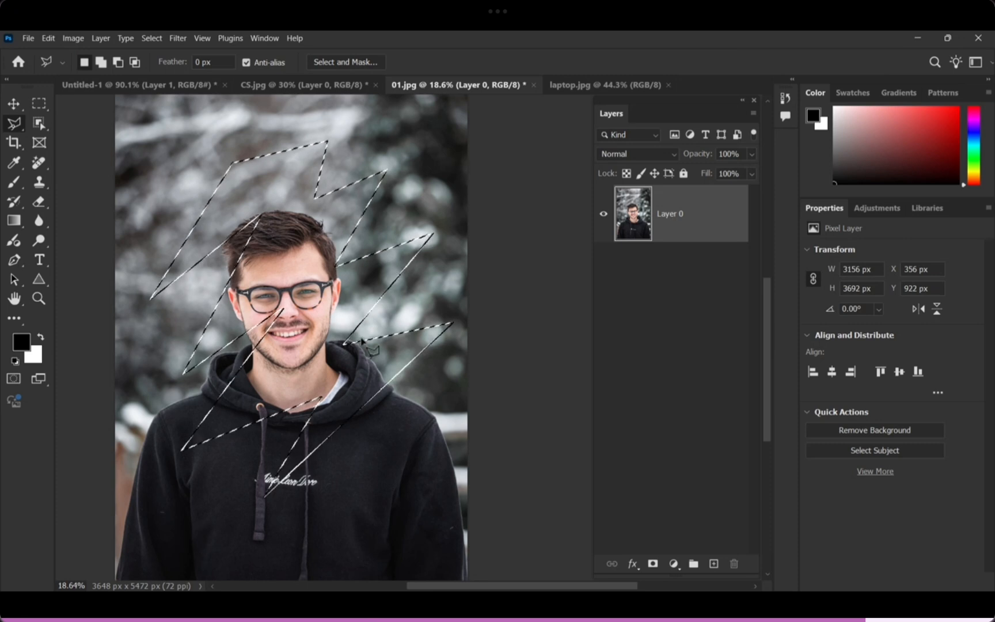
Set the foreground color to bright red, fill the zigzag selection with it on a new layer, and deselect.
click(21, 342)
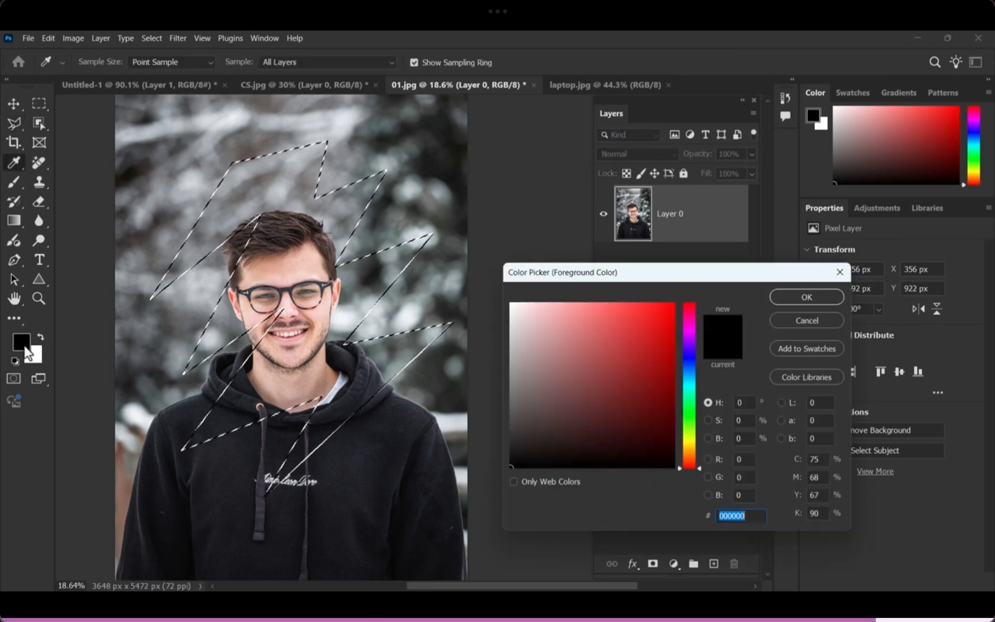
click(654, 303)
click(787, 298)
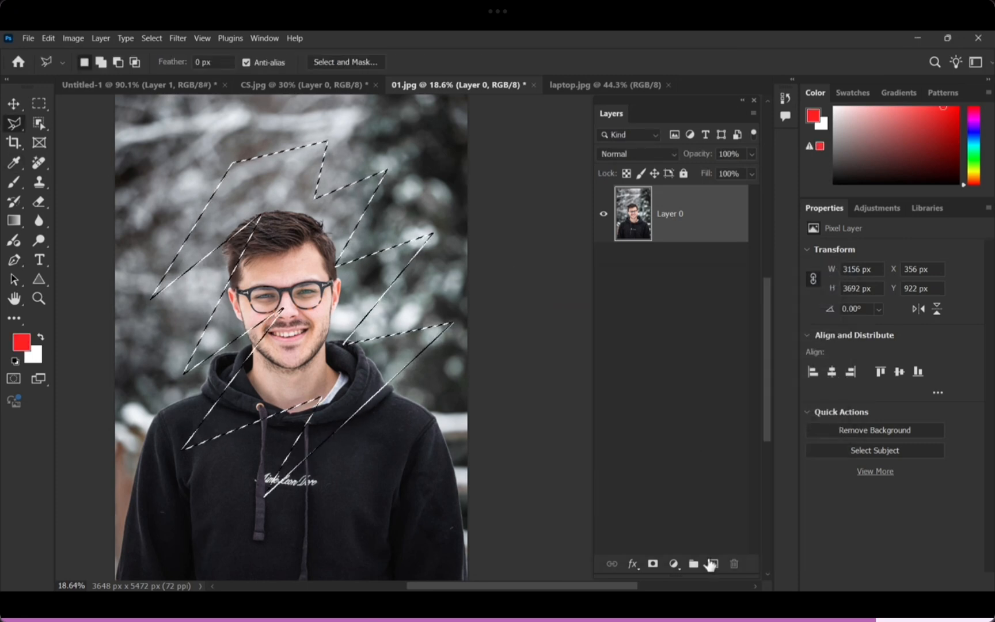
click(713, 563)
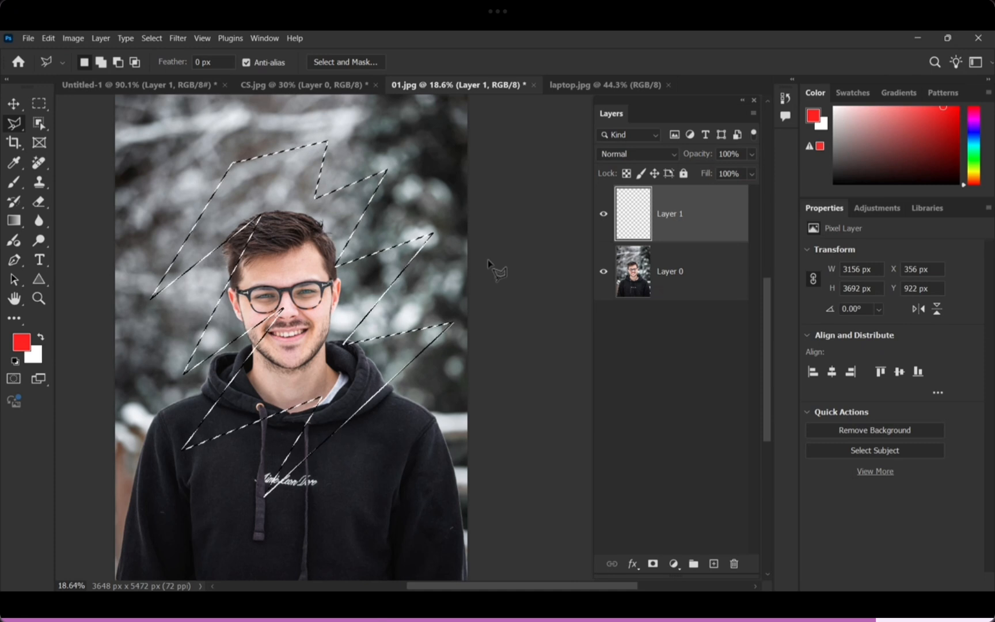
key(alt+BackSpace)
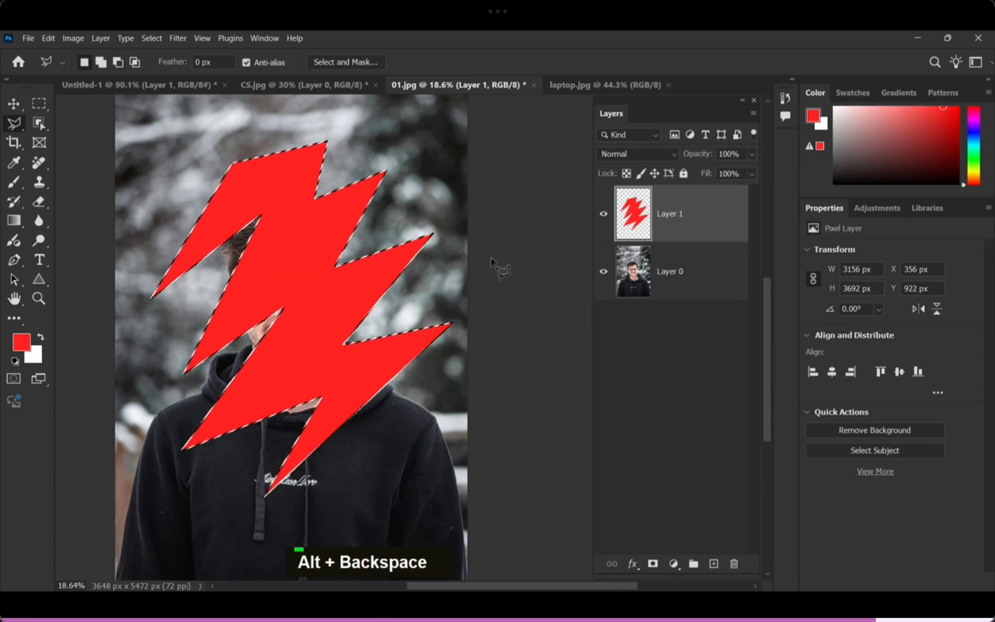
key(ctrl+d)
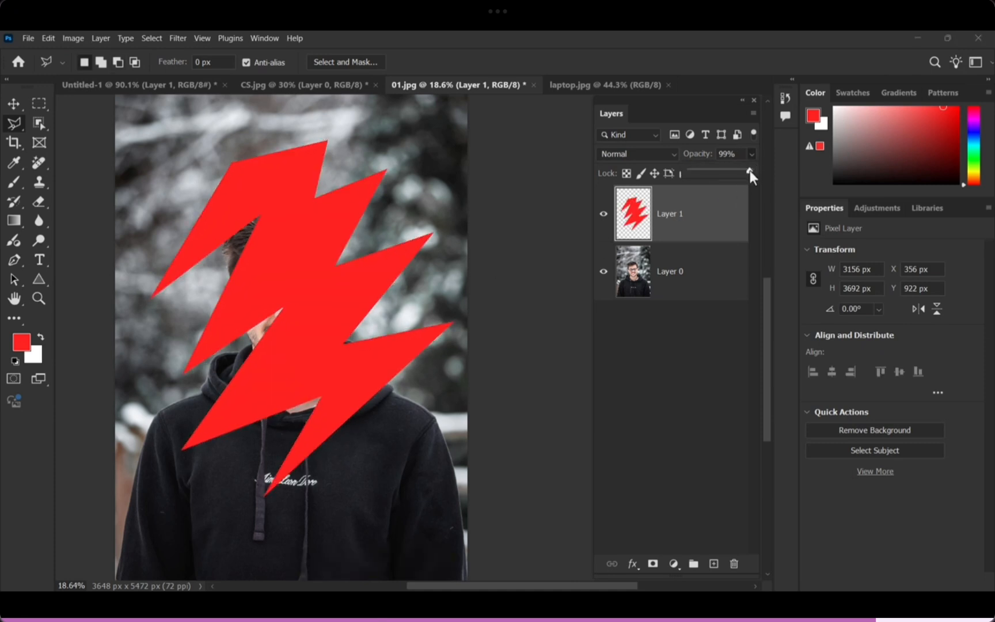
Lower the red zigzag layer's opacity to 51% and place it and a copy in the photo's lower-right and upper-left corners.
drag(749, 170, 732, 170)
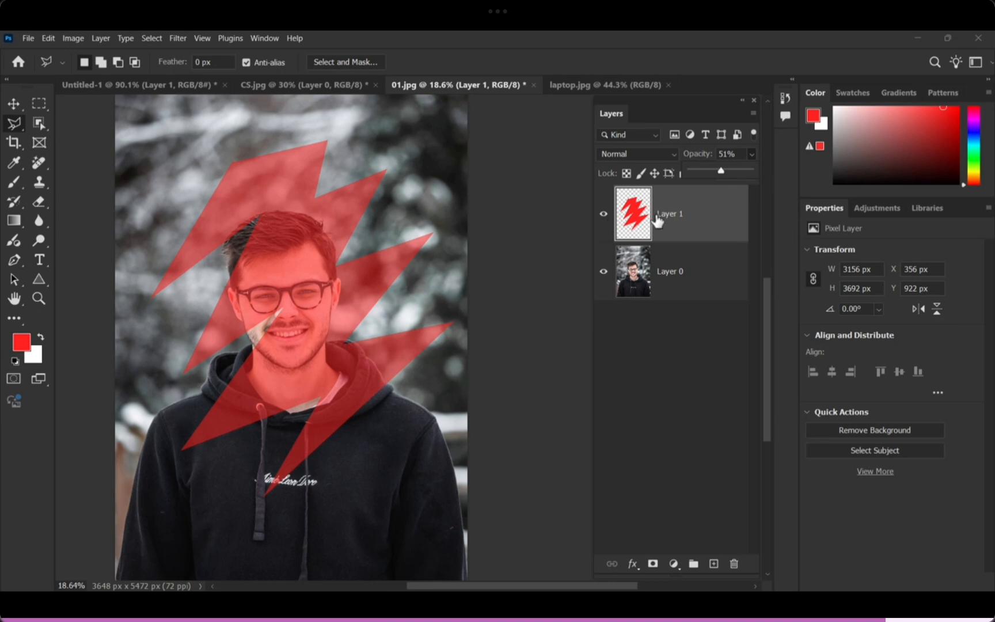
click(14, 104)
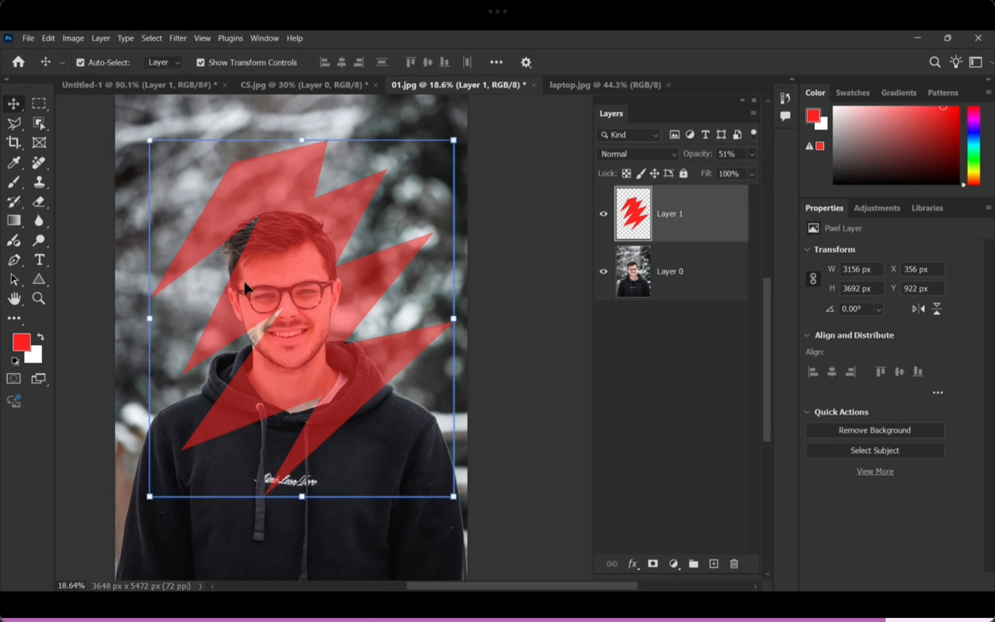
drag(290, 277, 109, 110)
click(547, 237)
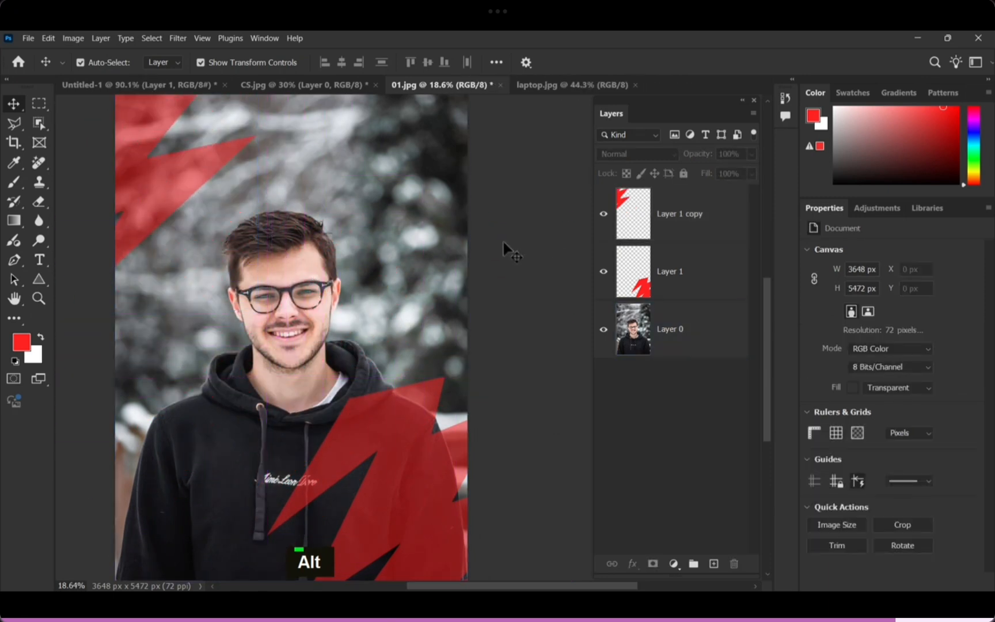
click(460, 249)
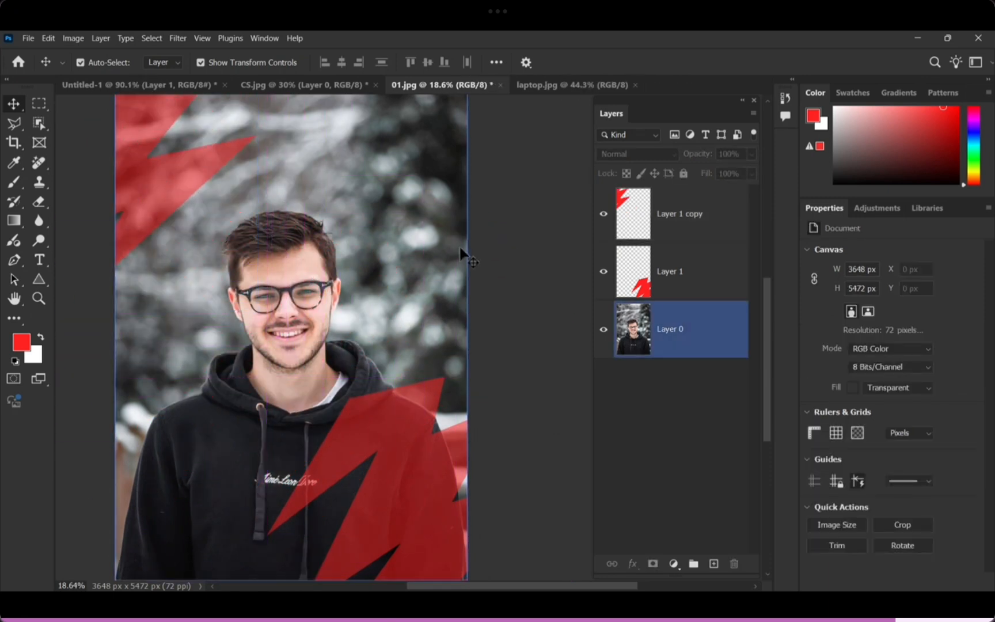
Delete both red zigzag layers from the photo.
click(174, 178)
key(Delete)
click(409, 440)
key(Delete)
Trace the man's shoulder and head with the Magnetic Lasso, close the selection at about 2334 by 3748 px, and deselect it.
click(14, 123)
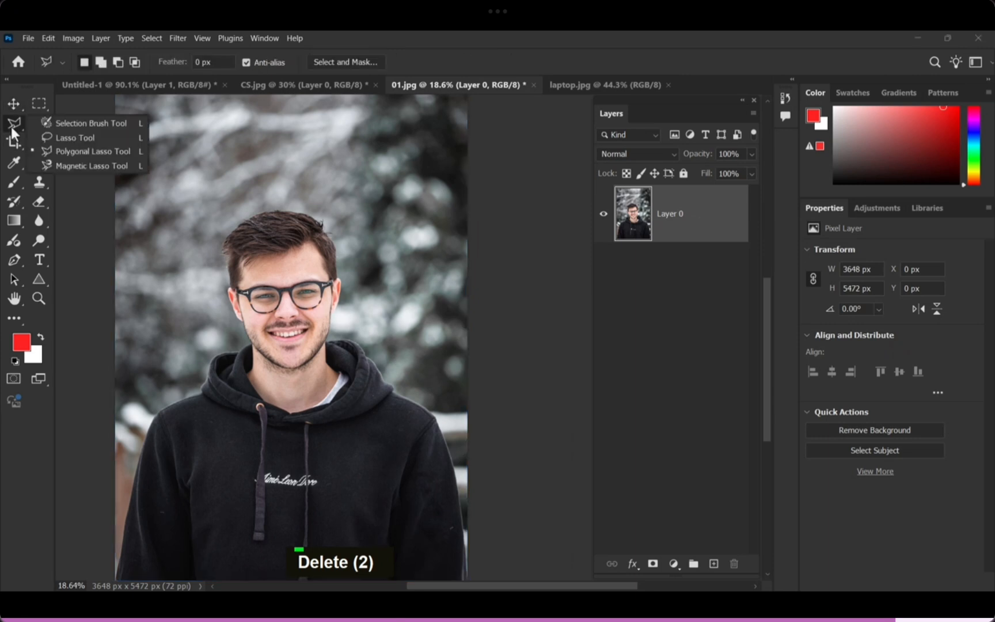
click(135, 166)
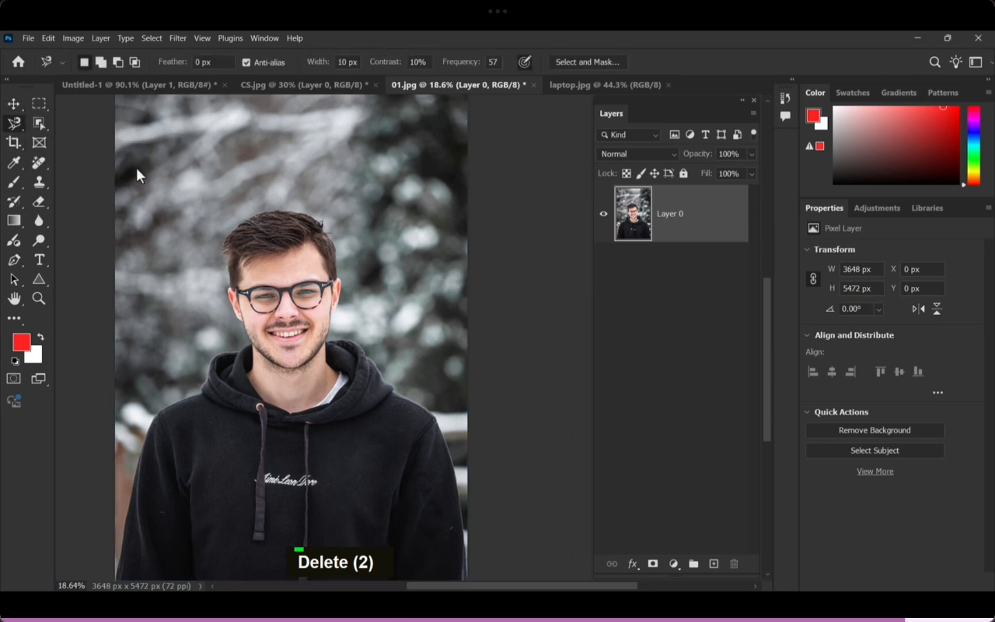
right_click(13, 123)
click(175, 169)
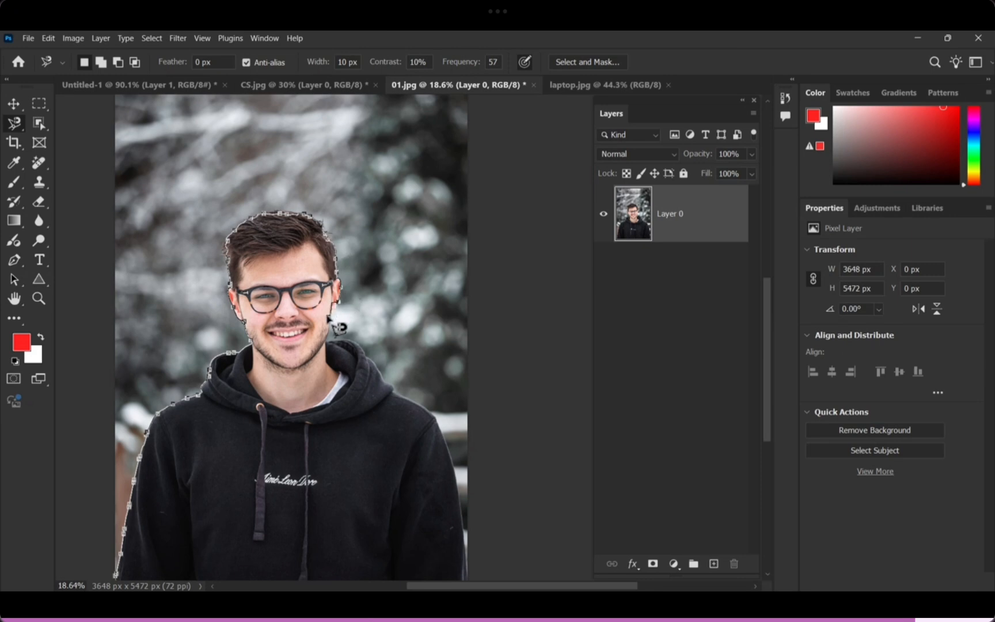
click(117, 575)
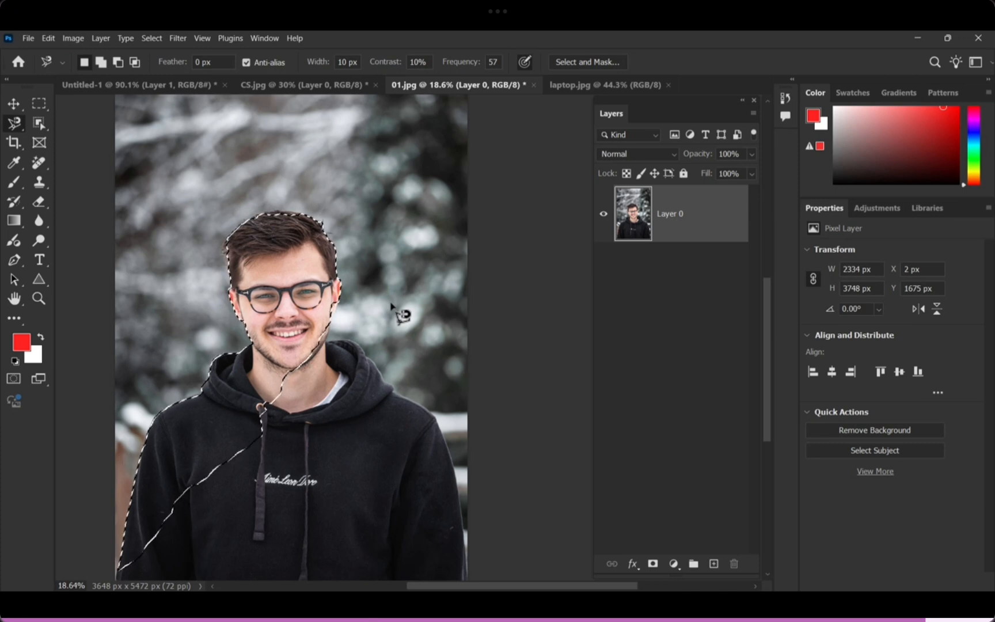
key(ctrl+d)
In Untitled-1, paint a Selection Brush area about 960 by 768 px on Layer 1 and show it as a selection outline.
right_click(16, 124)
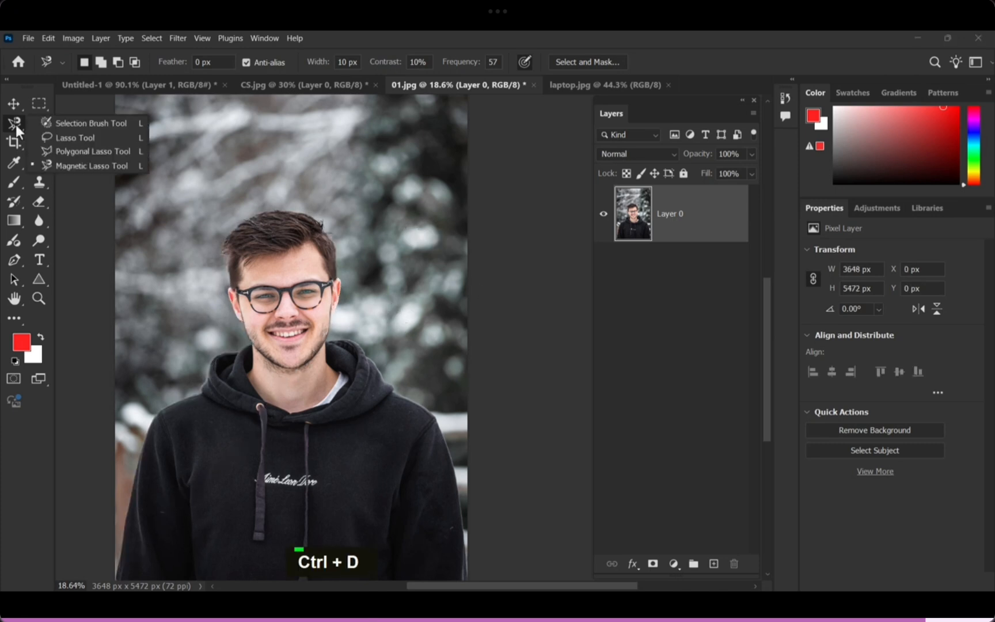
click(130, 125)
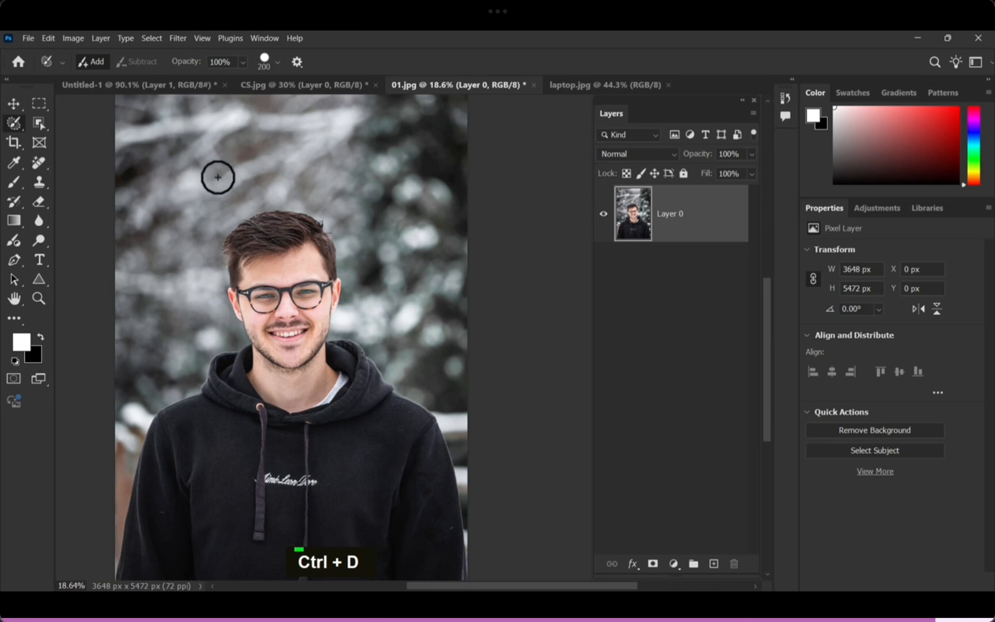
click(144, 87)
mouse_move(204, 211)
mouse_down()
mouse_move(278, 268)
mouse_move(201, 352)
mouse_move(205, 236)
mouse_move(242, 380)
mouse_move(422, 281)
mouse_move(356, 365)
mouse_move(352, 322)
mouse_move(295, 244)
mouse_move(469, 237)
mouse_move(448, 423)
mouse_move(228, 458)
mouse_move(150, 342)
mouse_move(211, 274)
mouse_move(334, 223)
mouse_move(432, 320)
mouse_up()
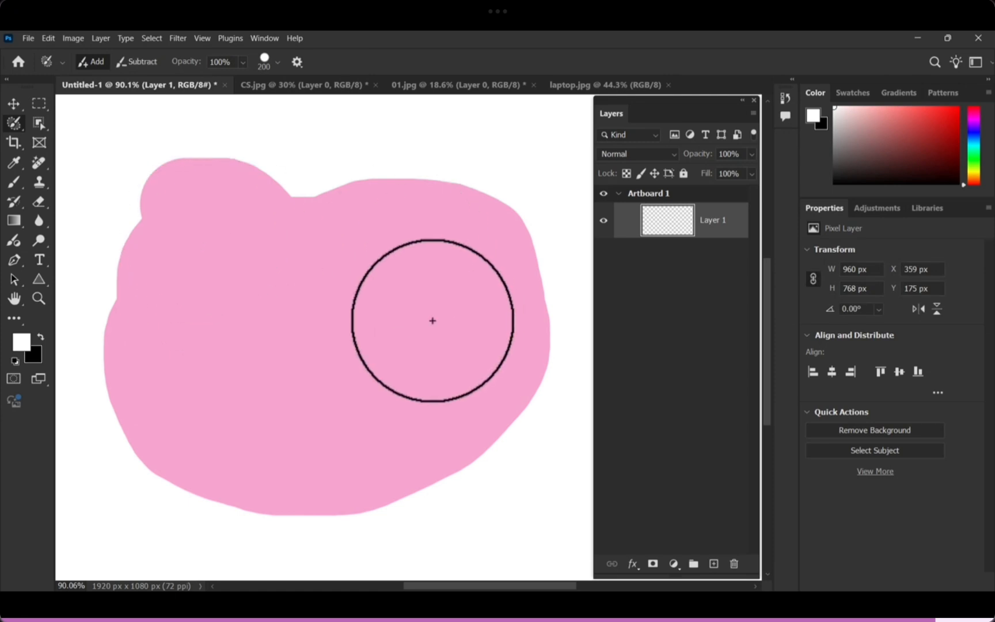
click(14, 104)
key(q)
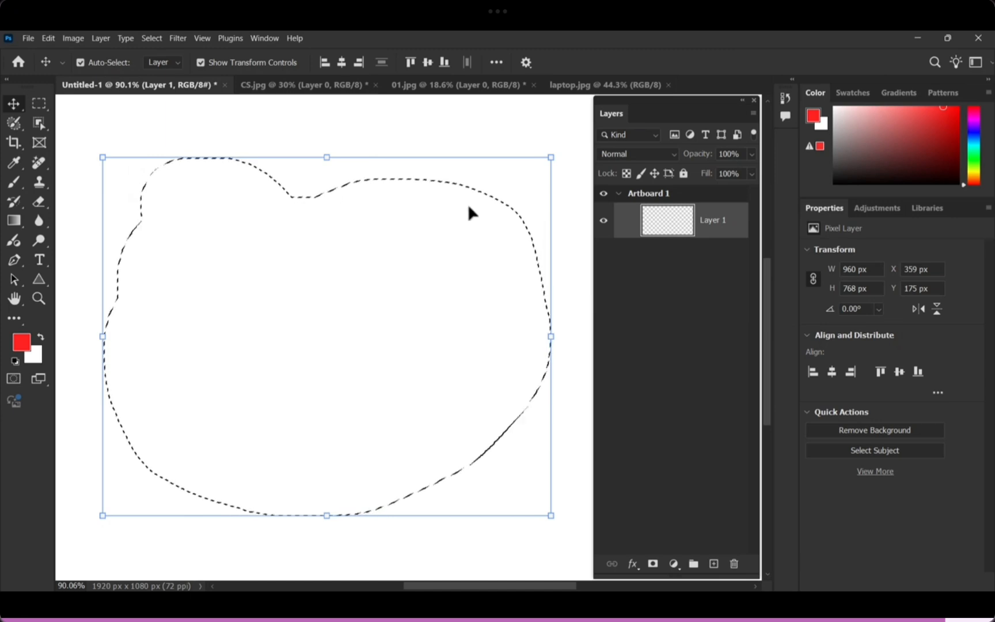
Enlarge the painted area outward on all sides with the Selection Brush to about 1087 by 903 px.
click(18, 125)
key(q)
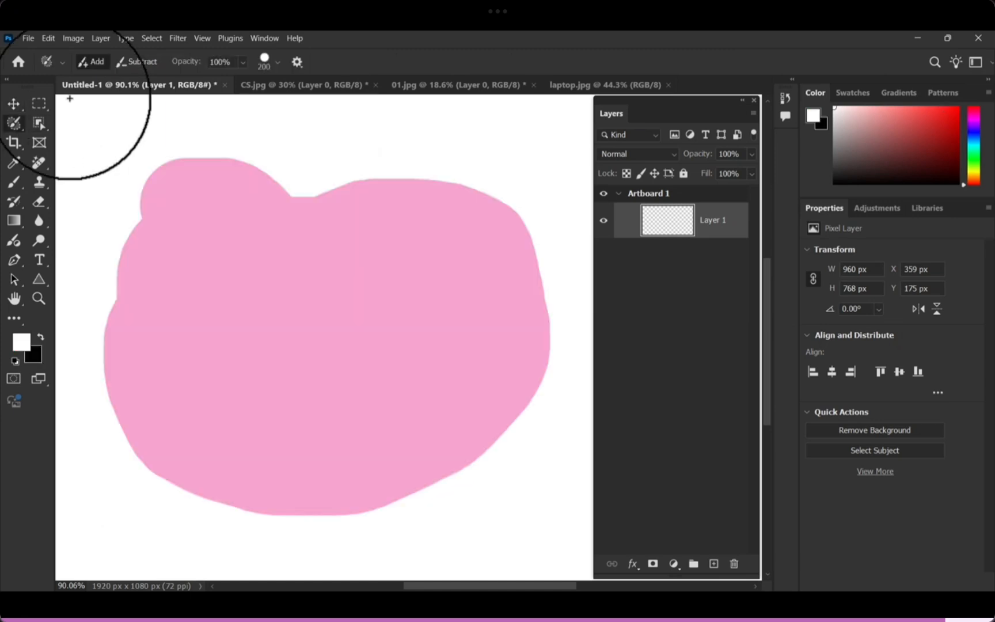
mouse_move(202, 171)
mouse_down()
mouse_move(348, 196)
mouse_move(481, 181)
mouse_move(532, 238)
mouse_move(524, 429)
mouse_move(403, 487)
mouse_move(152, 492)
mouse_move(121, 412)
mouse_move(133, 261)
mouse_move(171, 200)
mouse_up()
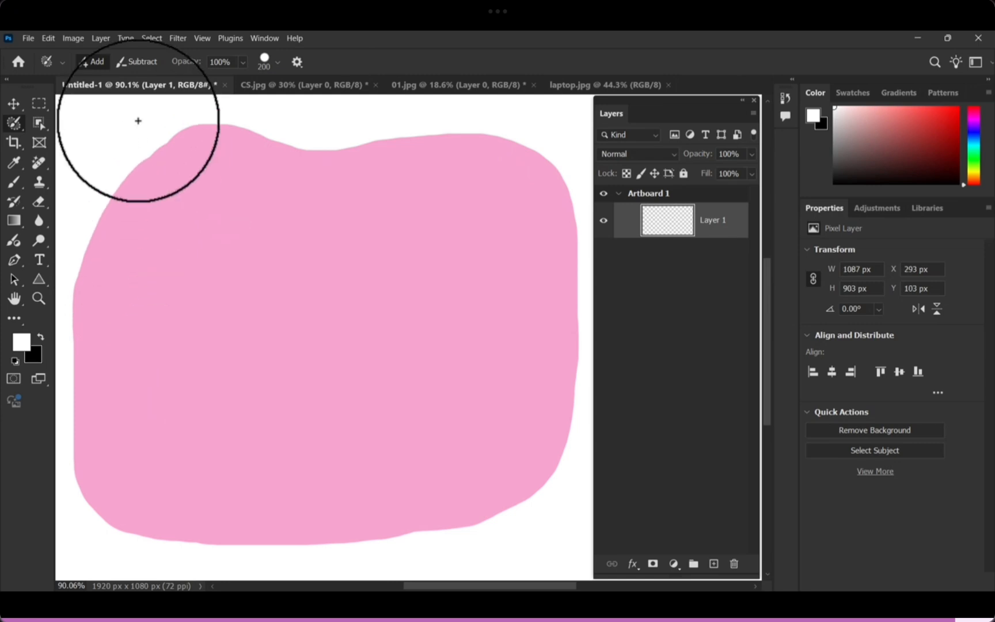
Subtract the upper and lower-left edges with the Selection Brush, leaving about 953 by 666 px, and show the selection outline.
click(139, 64)
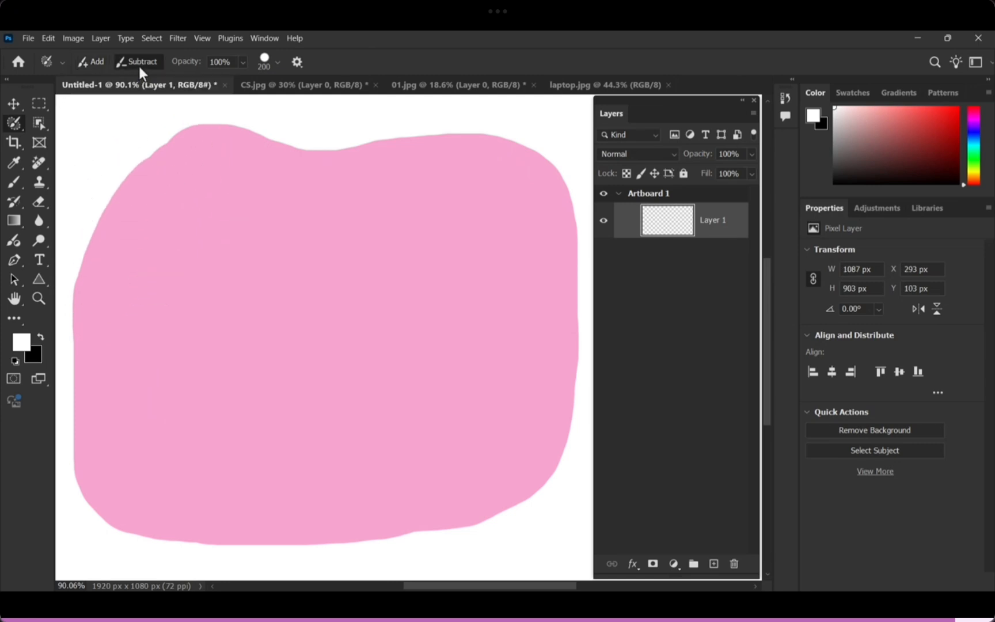
mouse_move(423, 158)
mouse_down()
mouse_move(243, 162)
mouse_move(104, 246)
mouse_move(429, 195)
mouse_move(532, 211)
mouse_move(222, 233)
mouse_move(88, 422)
mouse_move(337, 537)
mouse_move(125, 333)
mouse_up()
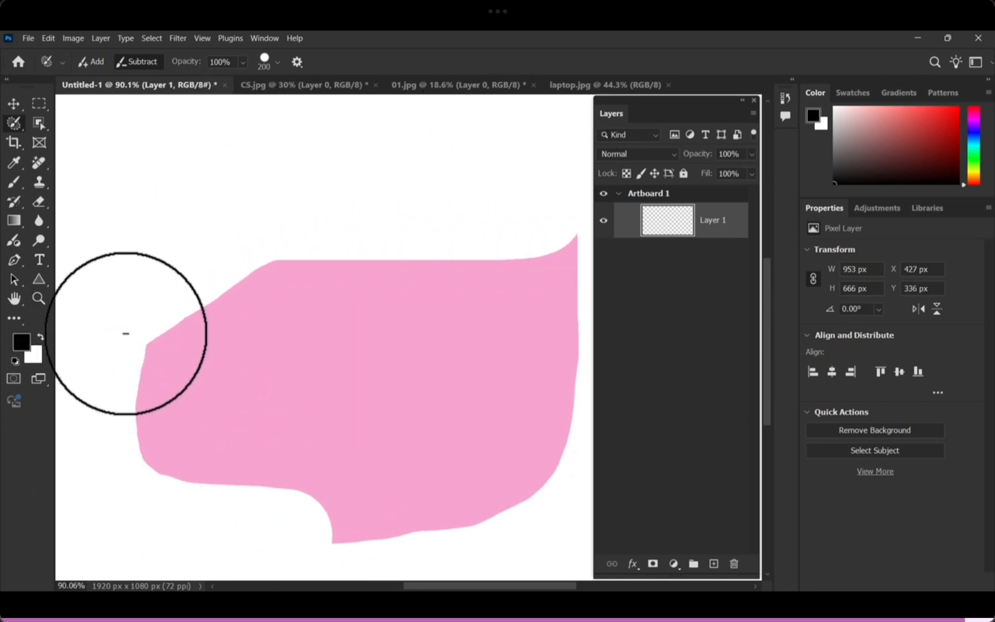
click(14, 103)
click(71, 150)
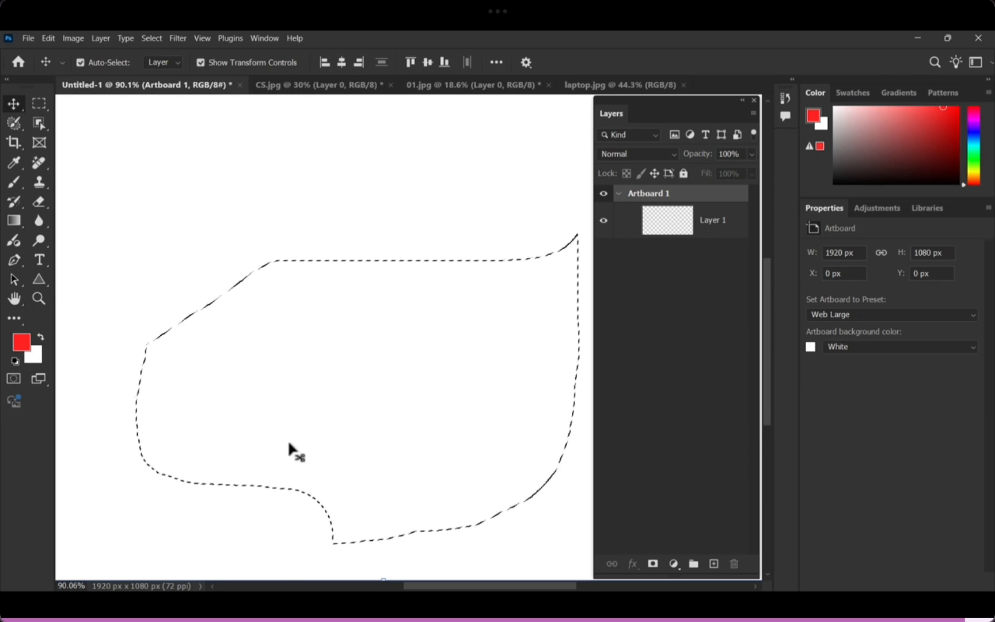
Review the tools grouped with the Marquee, Object Selection and Lasso tools, and return to the Selection Brush.
click(40, 104)
click(42, 101)
click(40, 121)
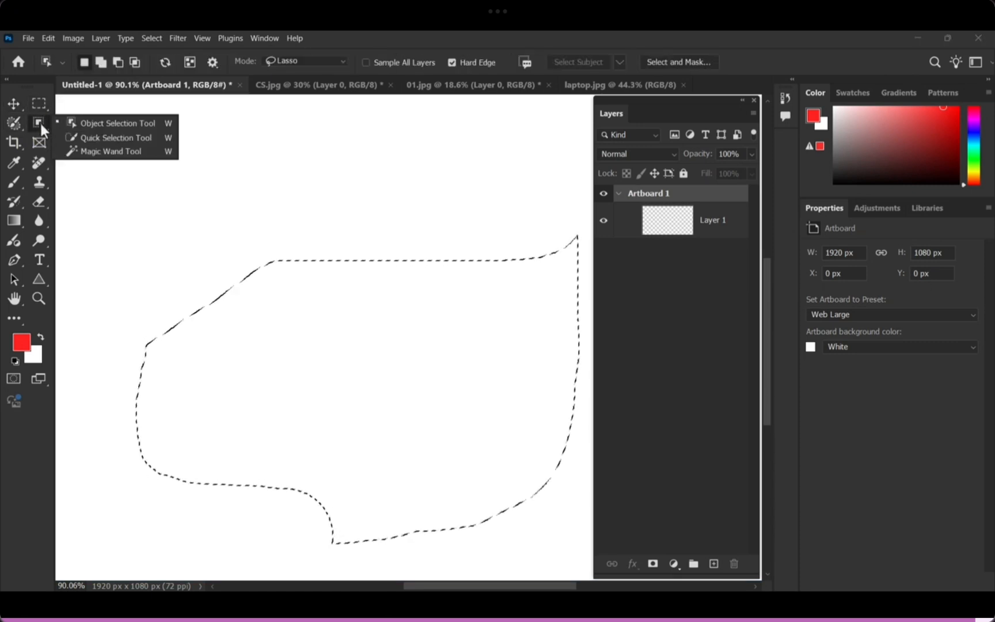
click(17, 128)
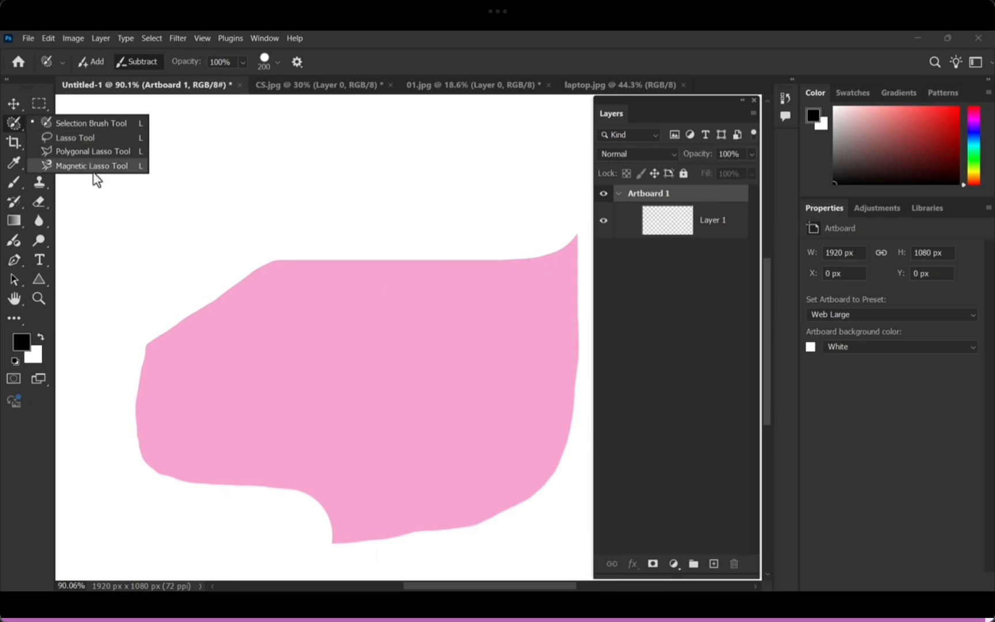
click(15, 121)
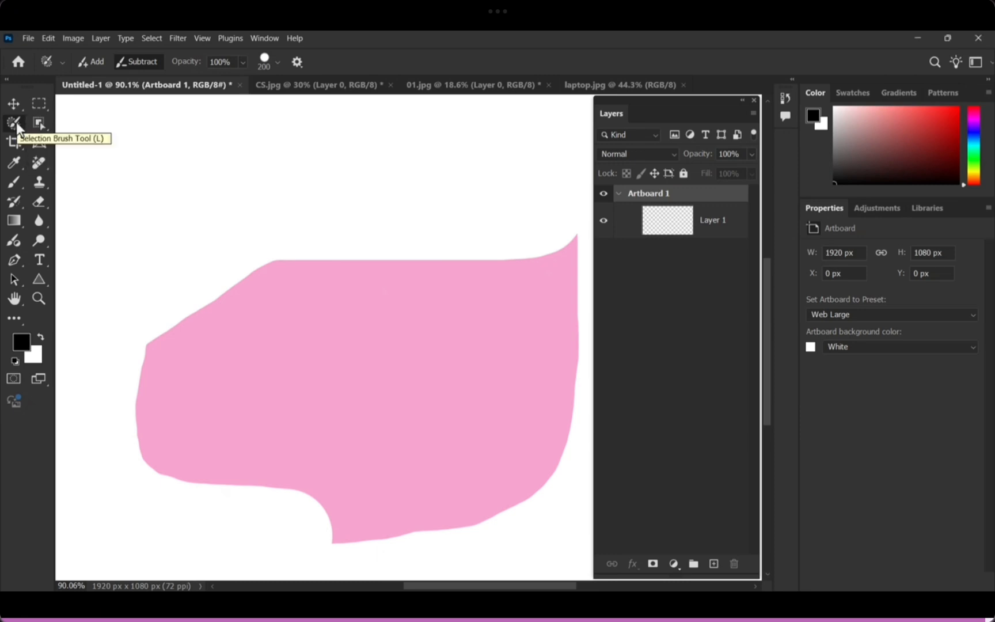